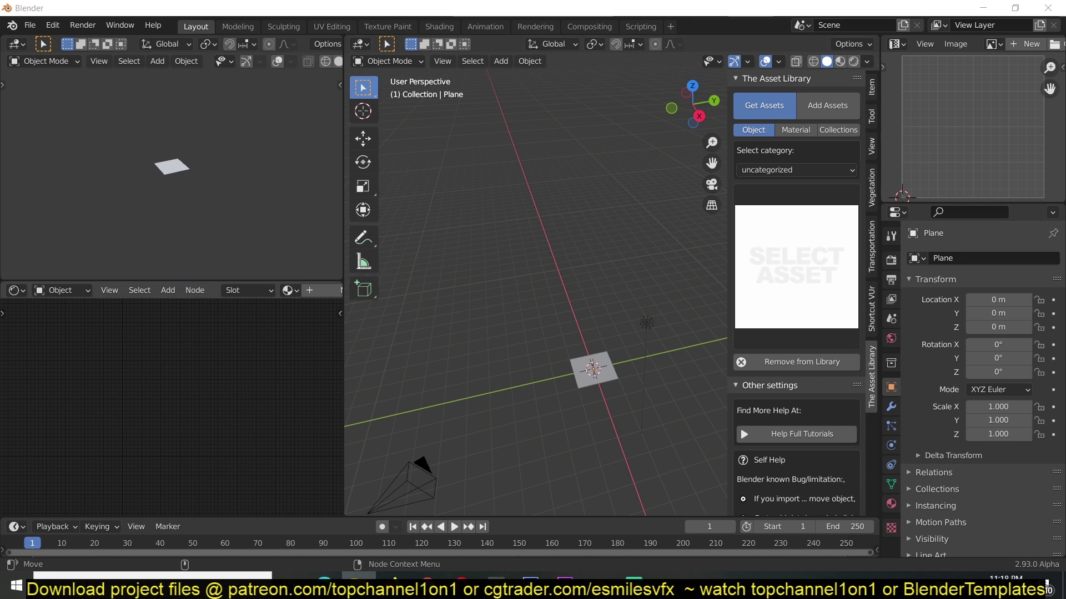
Look through the models folder on drive D and its art projects subfolder in File Explorer, and return to Blender
{"action": "left_click_drag", "start_coordinate": [369, 597], "coordinate": [572, 1]}
{"action": "scroll", "coordinate": [372, 300], "scroll_direction": "down", "scroll_amount": 2}
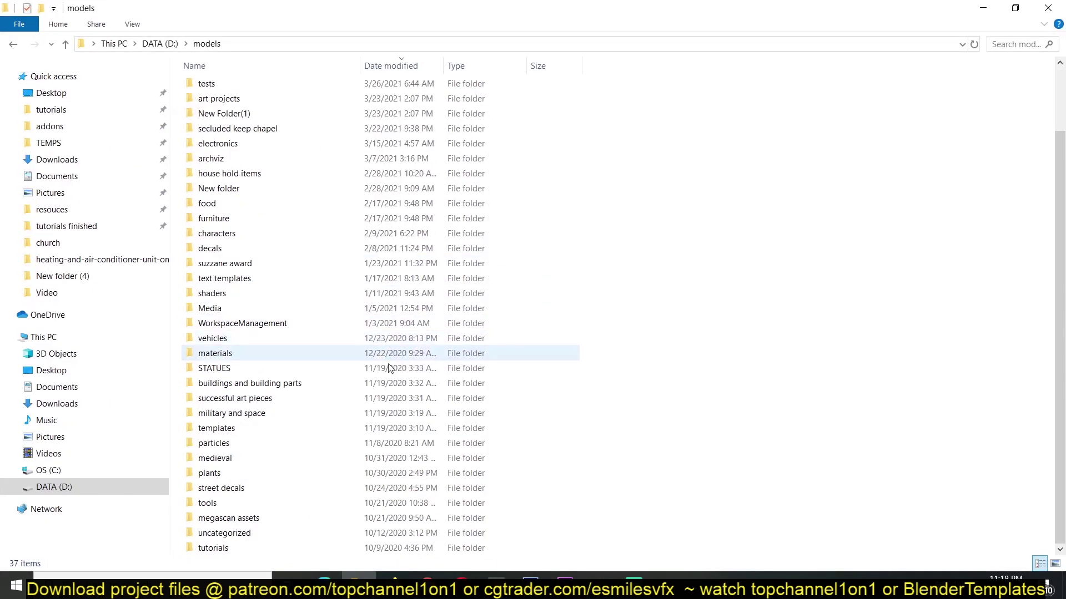
{"action": "scroll", "coordinate": [319, 232], "scroll_direction": "up", "scroll_amount": 2}
{"action": "double_click", "coordinate": [333, 176]}
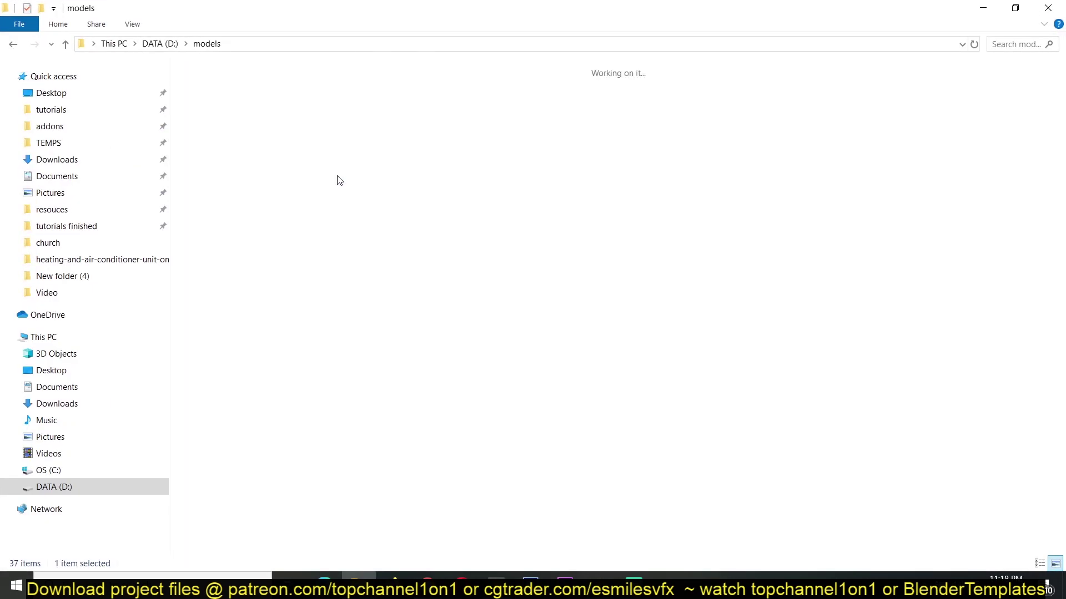
{"action": "scroll", "coordinate": [477, 401], "scroll_direction": "down", "scroll_amount": 10}
{"action": "scroll", "coordinate": [477, 401], "scroll_direction": "up", "scroll_amount": 10}
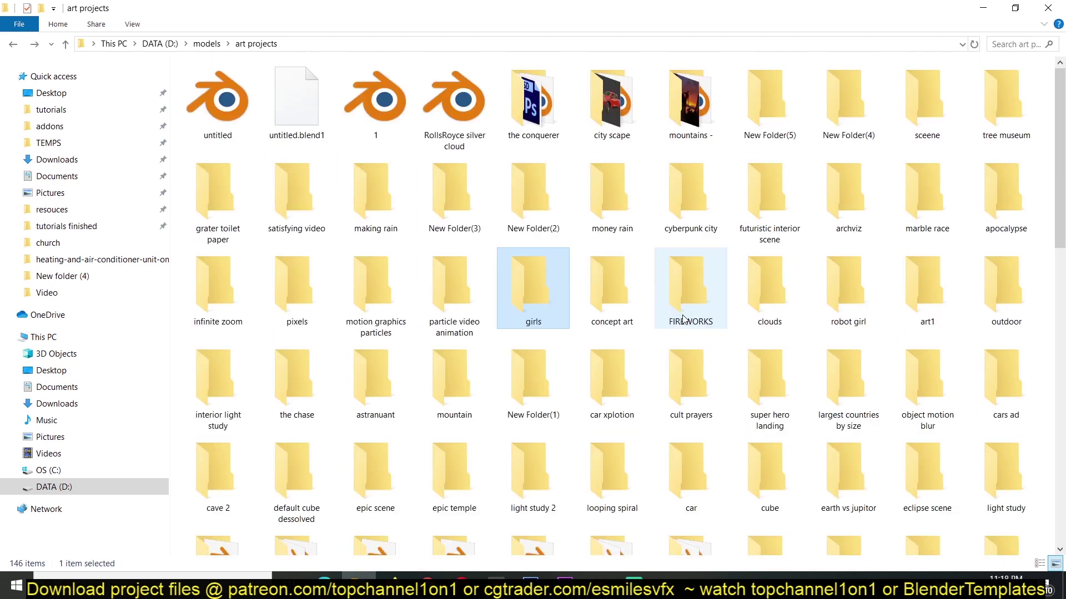
{"action": "double_click", "coordinate": [688, 291]}
{"action": "key", "text": "alt+Left"}
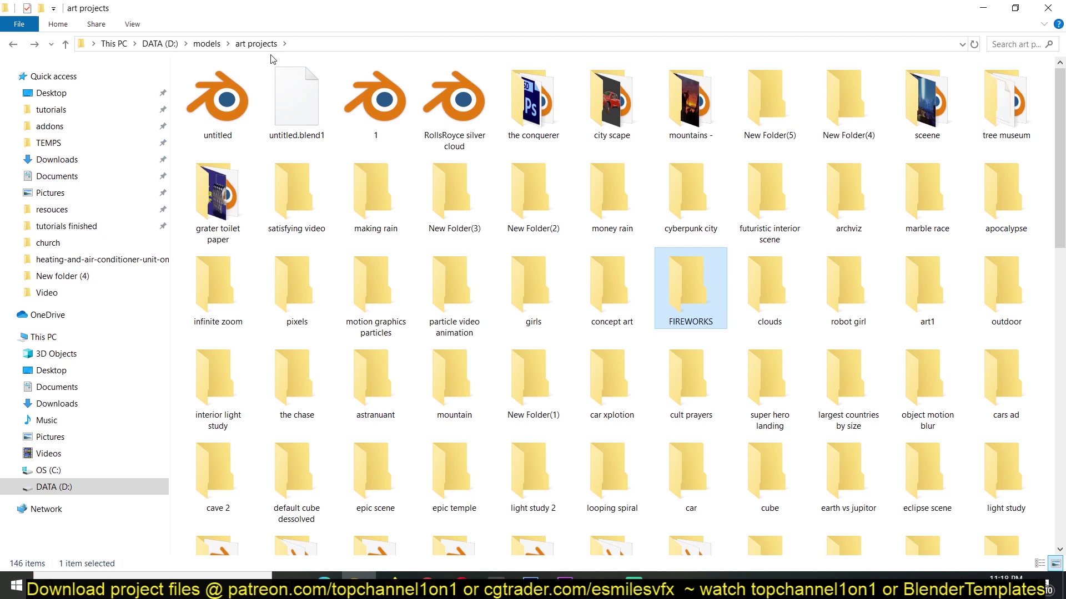
{"action": "left_click", "coordinate": [207, 43]}
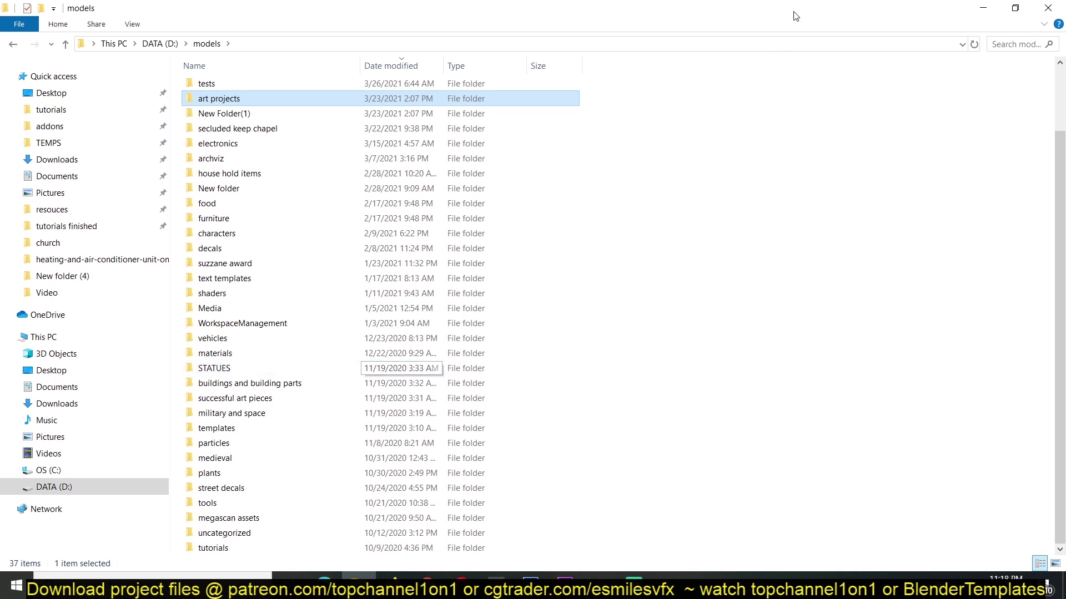
{"action": "left_click", "coordinate": [987, 8]}
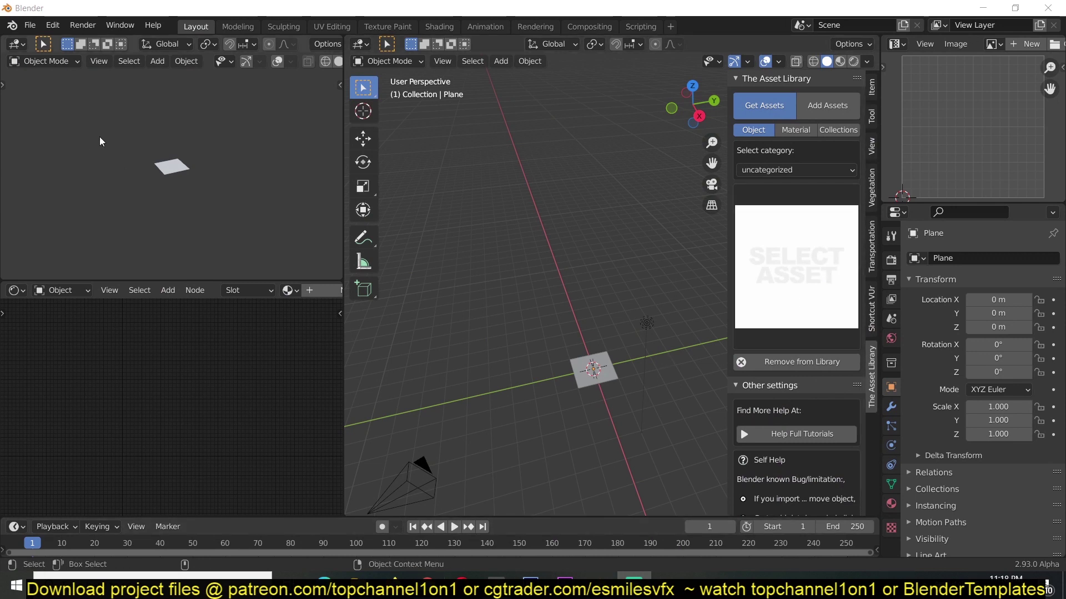
Check in the add-on preferences that The Asset Library add-on is enabled, and close the preferences
{"action": "left_click", "coordinate": [52, 25]}
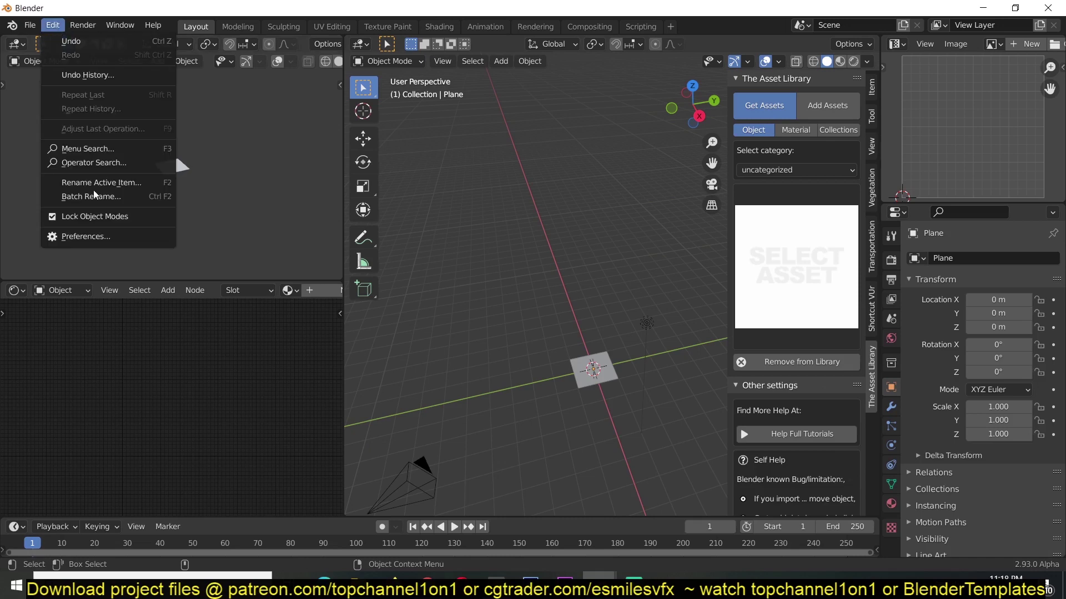
{"action": "left_click", "coordinate": [88, 237]}
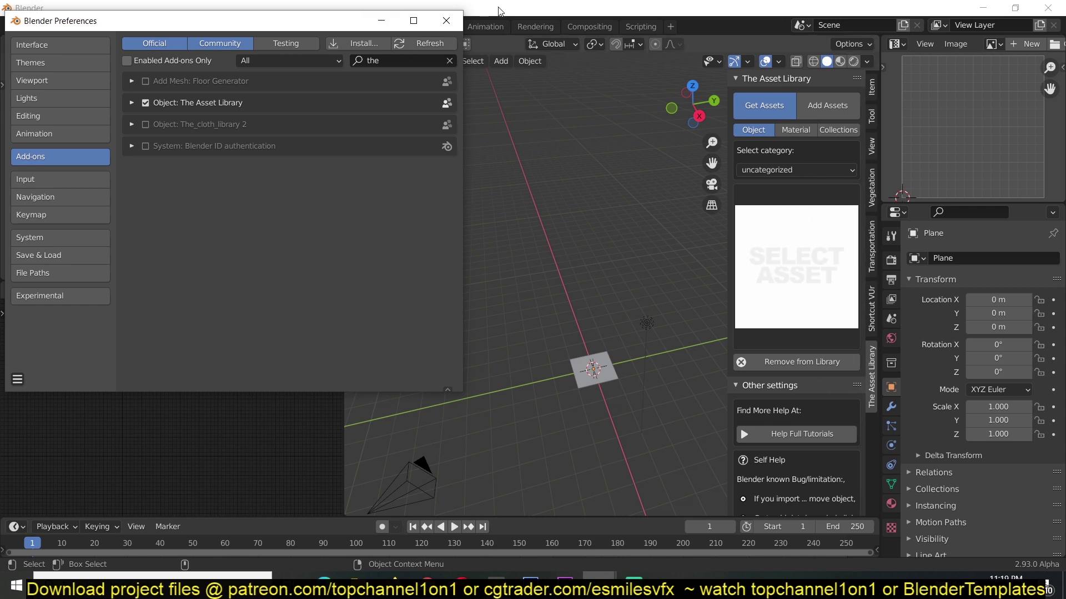
{"action": "left_click", "coordinate": [458, 22]}
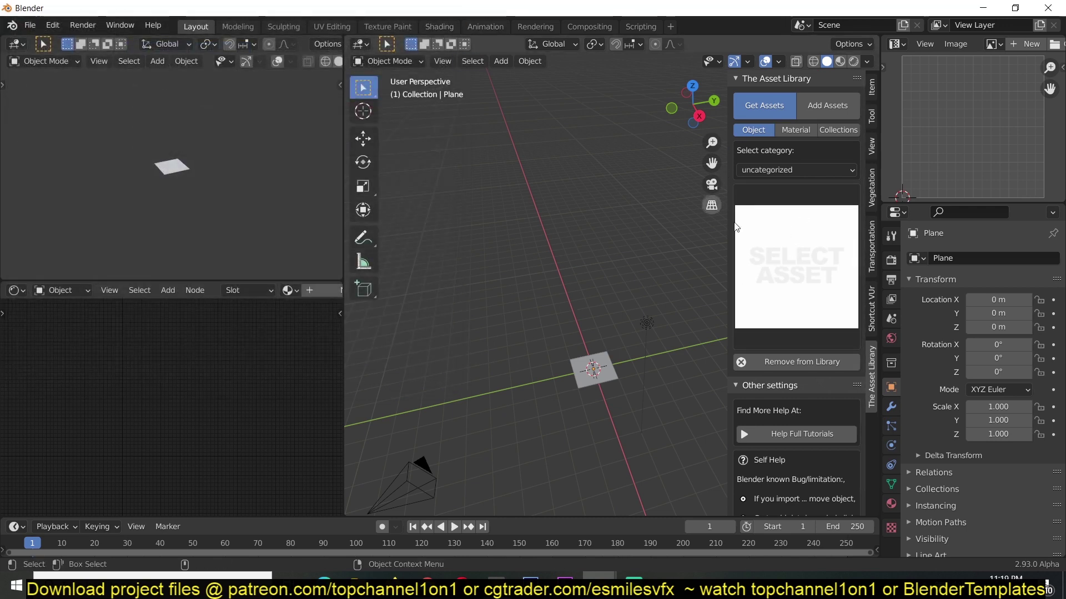
Examine The Asset Library's Add Assets and Get Assets modes, including the Collections and Object asset types
{"action": "left_click", "coordinate": [801, 238]}
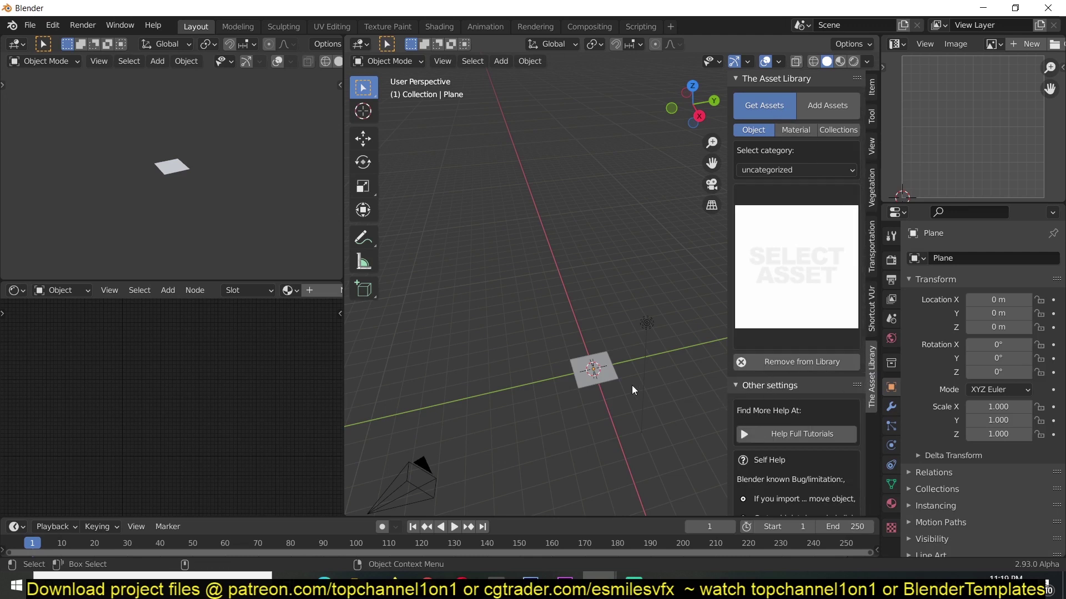
{"action": "key", "text": "n"}
{"action": "key", "text": "n"}
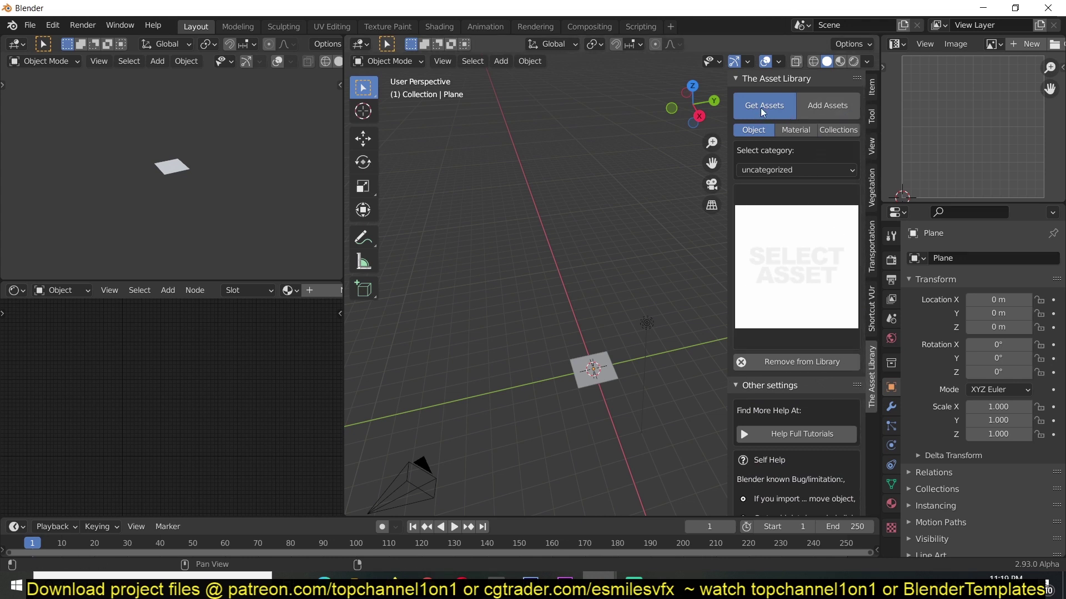
{"action": "left_click", "coordinate": [822, 107]}
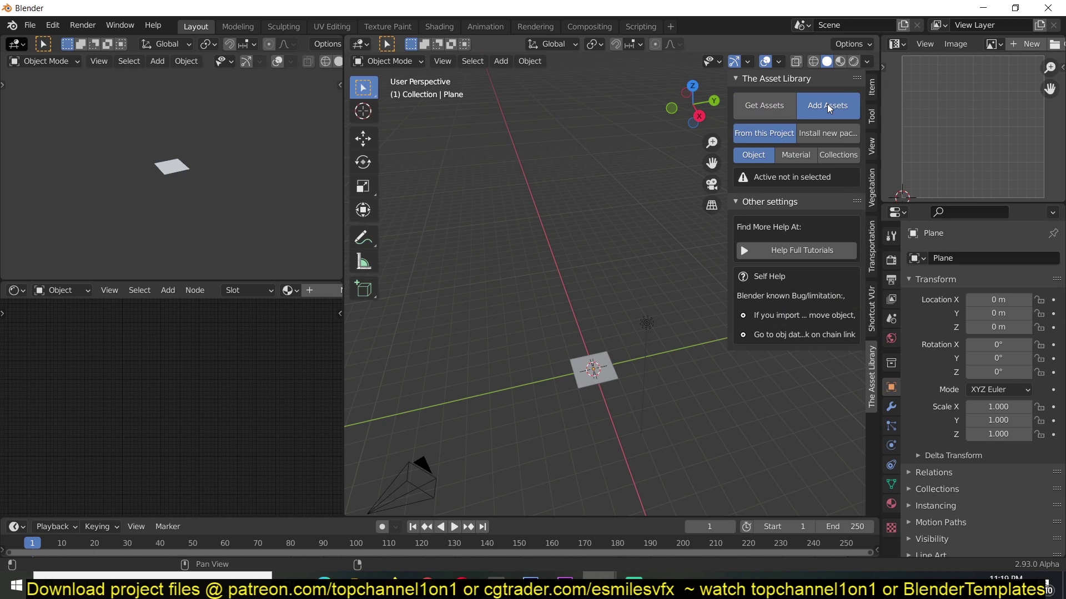
{"action": "left_click", "coordinate": [768, 112]}
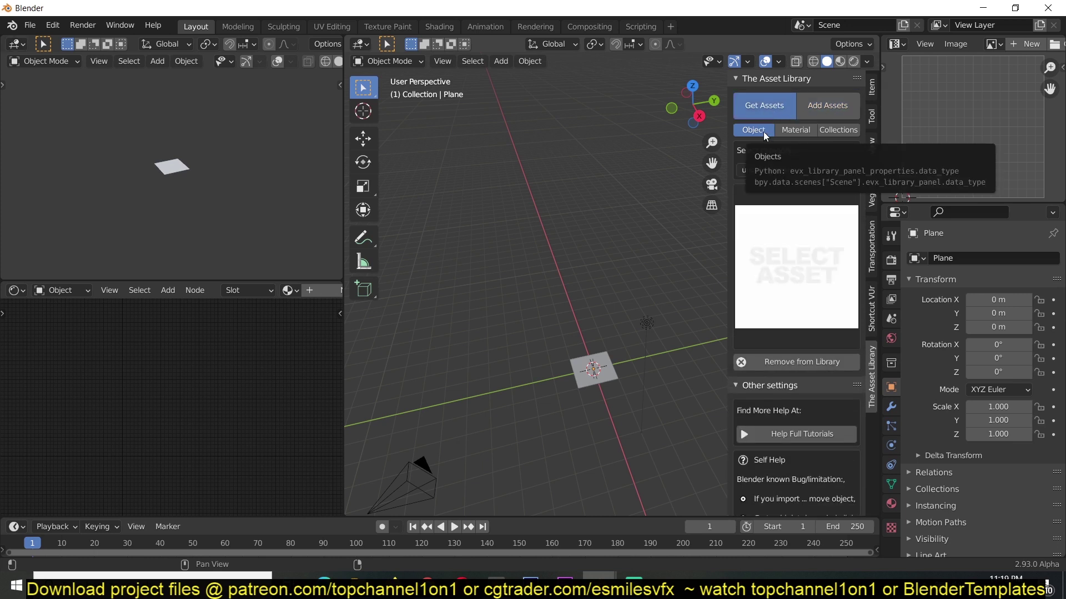
{"action": "left_click", "coordinate": [832, 131]}
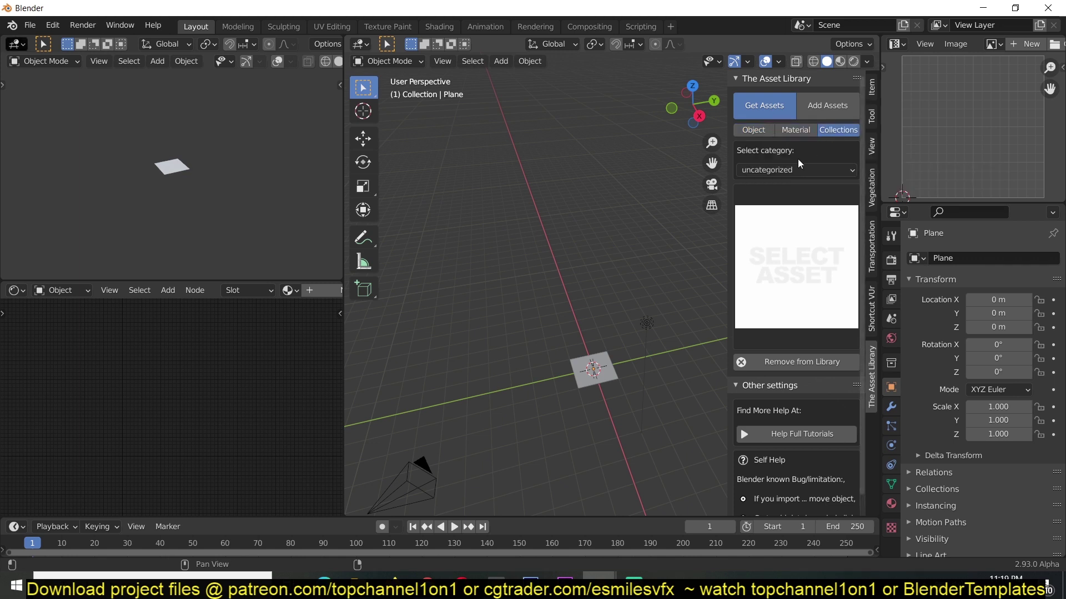
{"action": "left_click", "coordinate": [780, 173]}
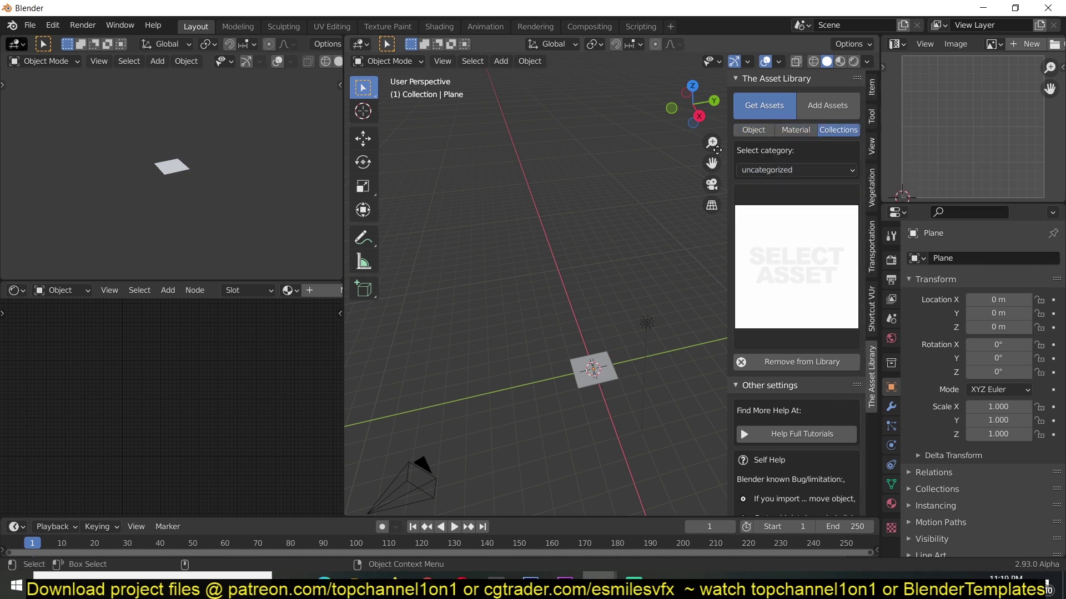
{"action": "left_click", "coordinate": [754, 130]}
{"action": "left_click", "coordinate": [768, 338]}
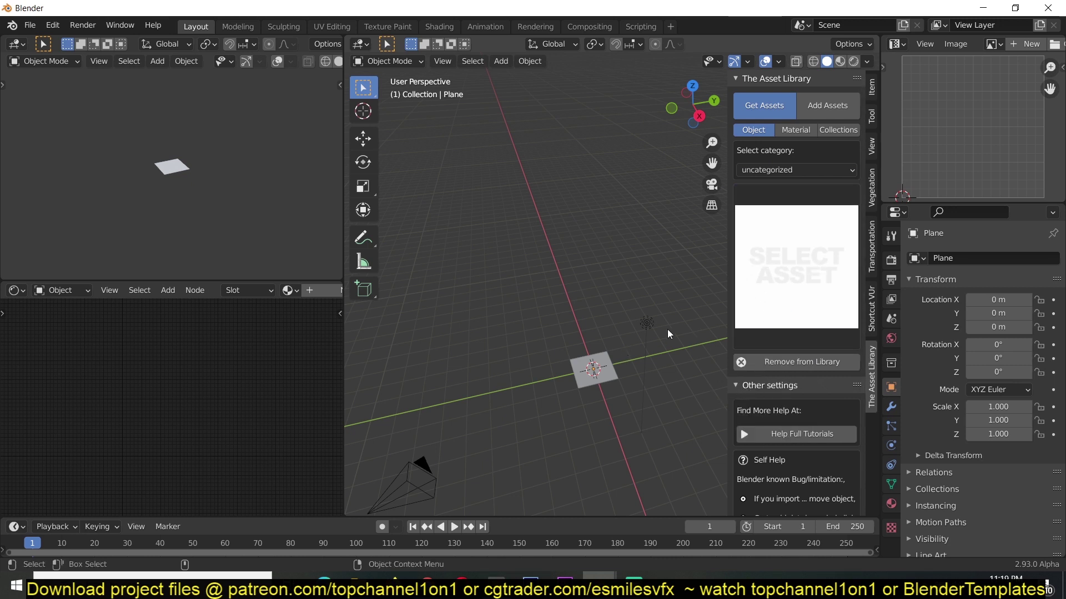
Shrink the Blender window to about half the screen and maximize its 3D viewport, viewing the plane from a low angle
{"action": "left_click", "coordinate": [1016, 9]}
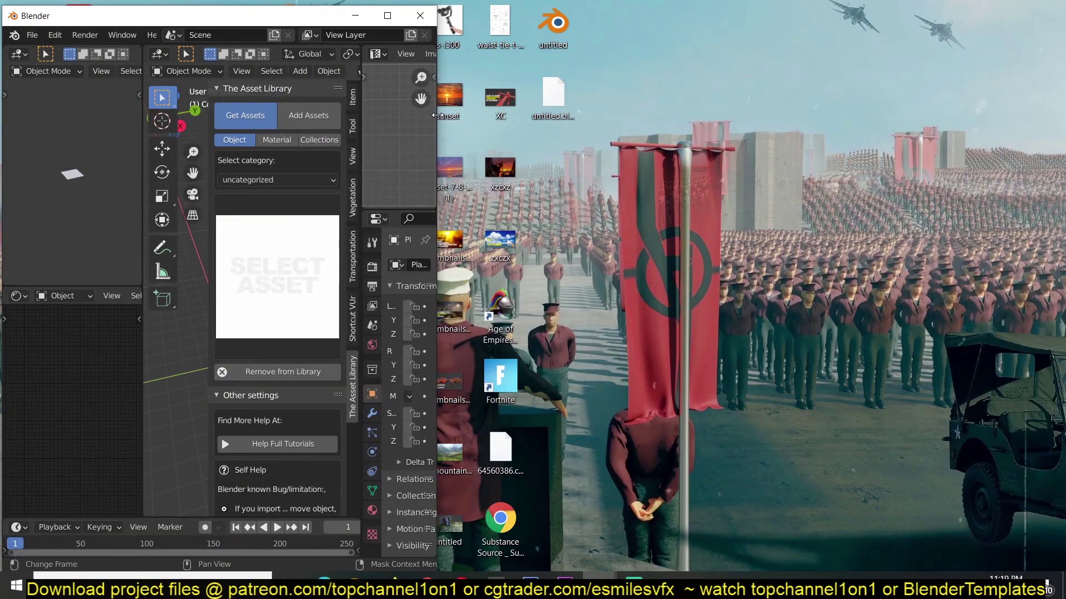
{"action": "left_click_drag", "start_coordinate": [276, 9], "coordinate": [275, 5]}
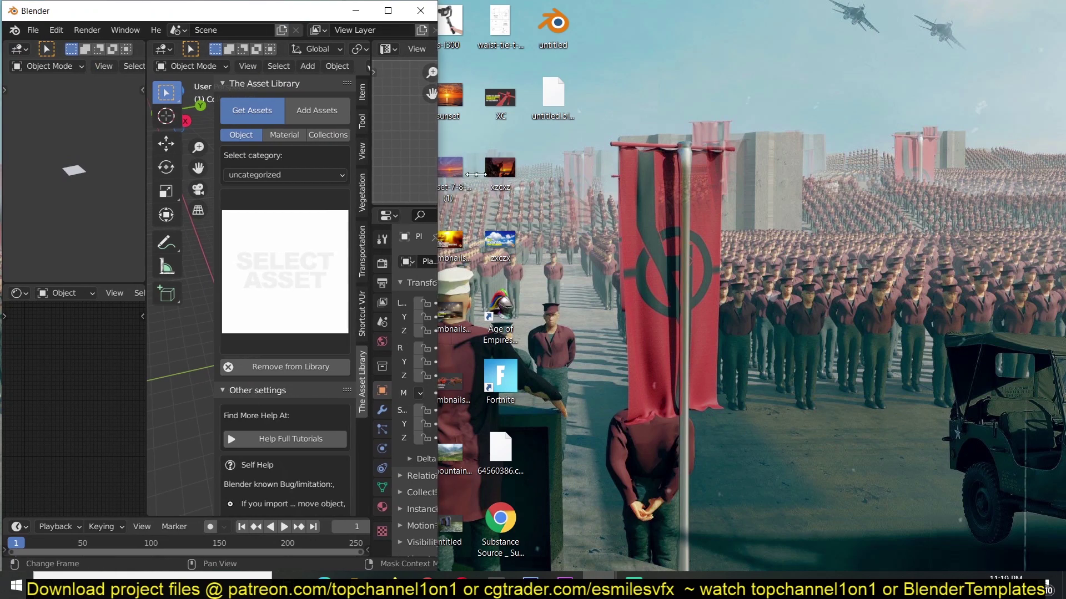
{"action": "left_click_drag", "start_coordinate": [440, 174], "coordinate": [575, 173]}
{"action": "key", "text": "ctrl+space"}
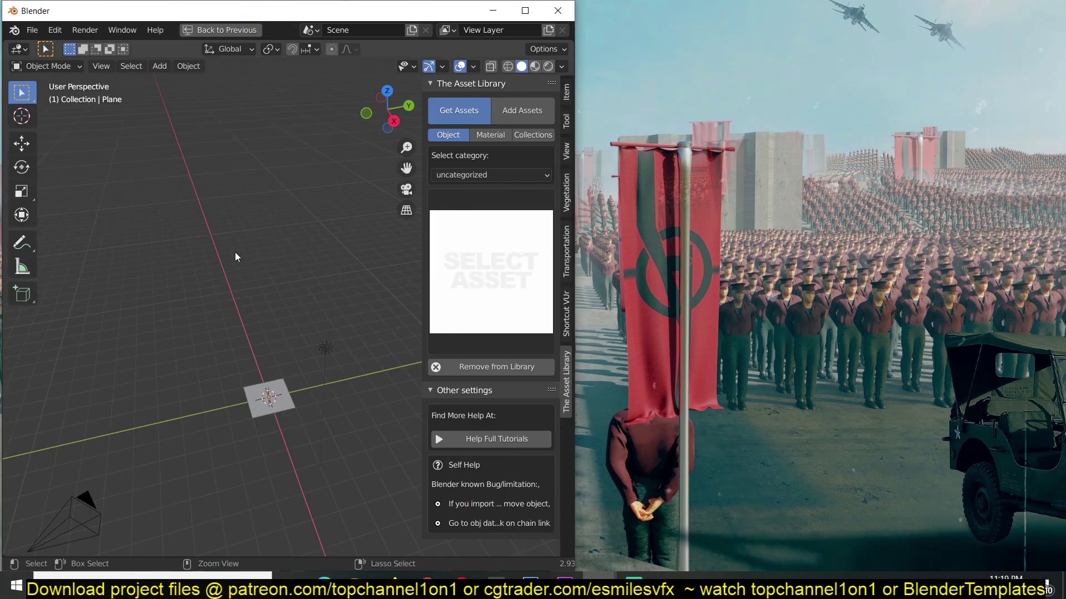
{"action": "middle_click_drag", "start_coordinate": [308, 288], "coordinate": [241, 250]}
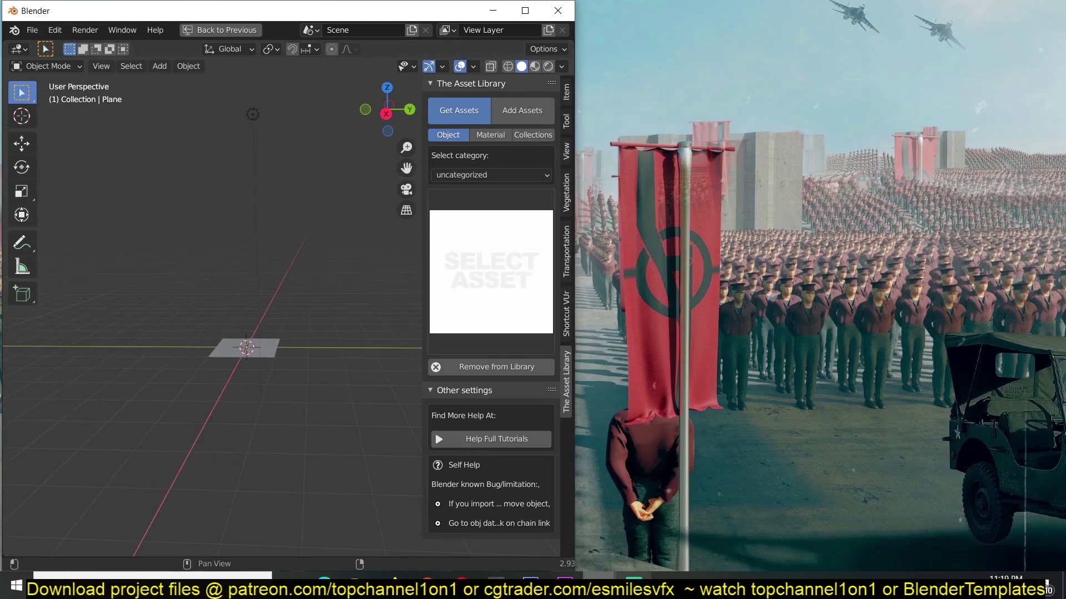
Start a second Blender instance as a floating window and open the recent file Kitchen1.blend in it
{"action": "left_click", "coordinate": [603, 580]}
{"action": "left_click", "coordinate": [594, 518]}
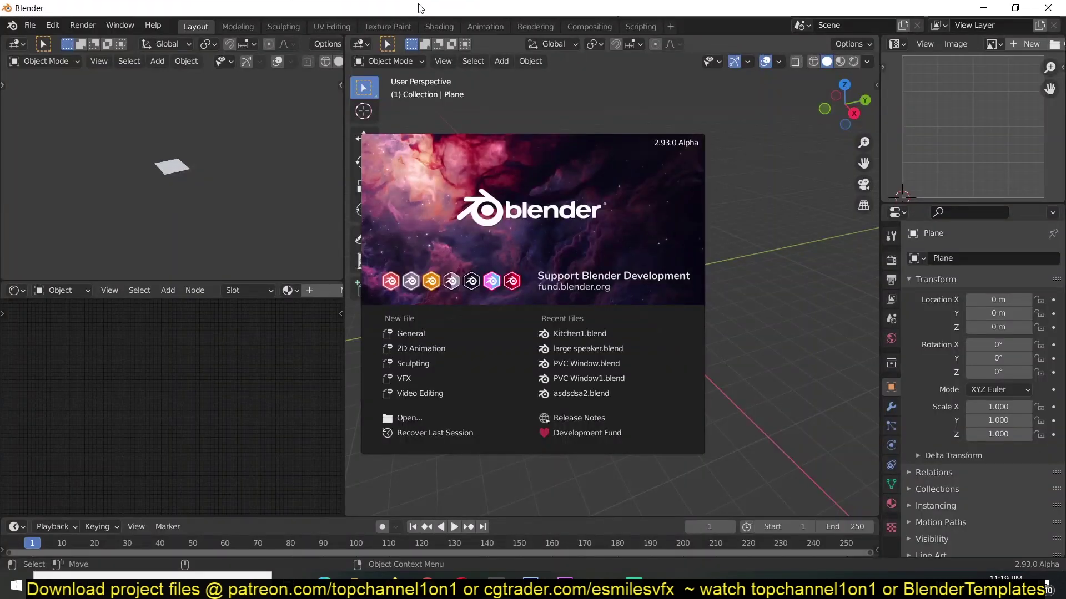
{"action": "left_click_drag", "start_coordinate": [418, 6], "coordinate": [617, 106]}
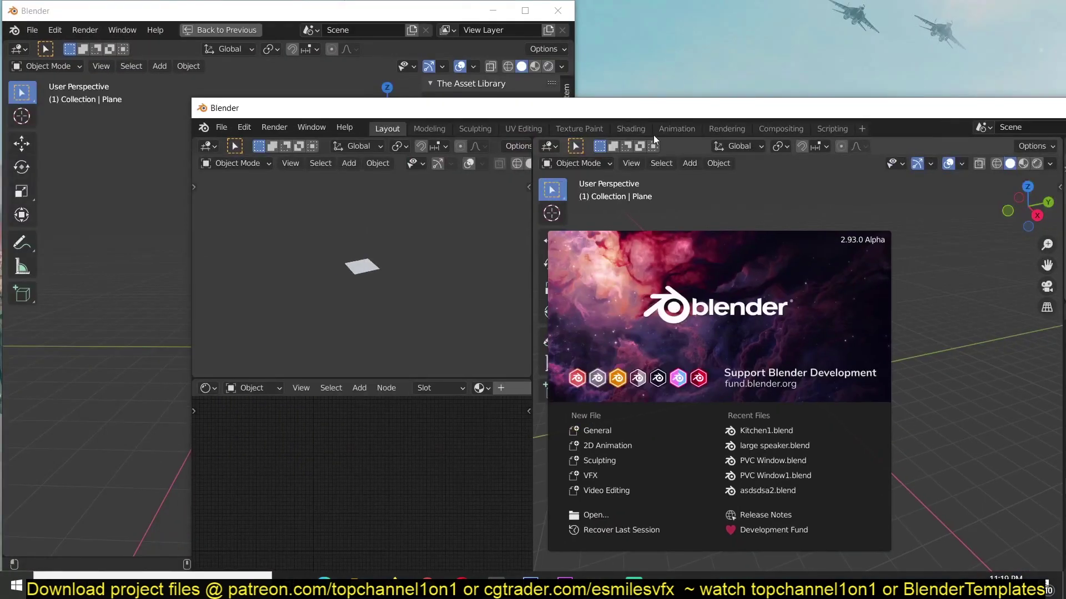
{"action": "left_click", "coordinate": [135, 211]}
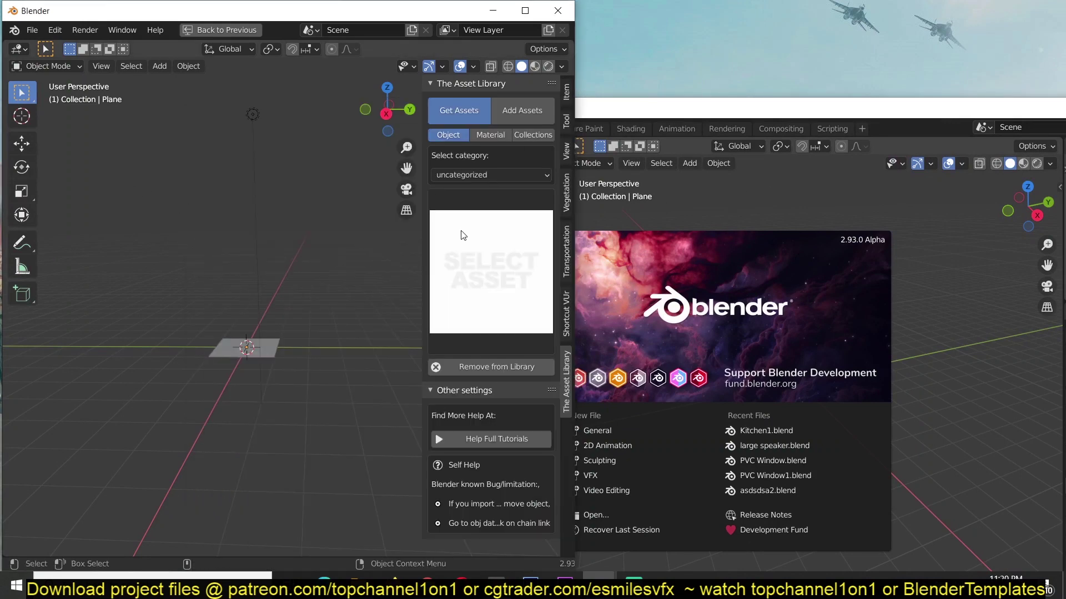
{"action": "left_click_drag", "start_coordinate": [760, 108], "coordinate": [630, 92]}
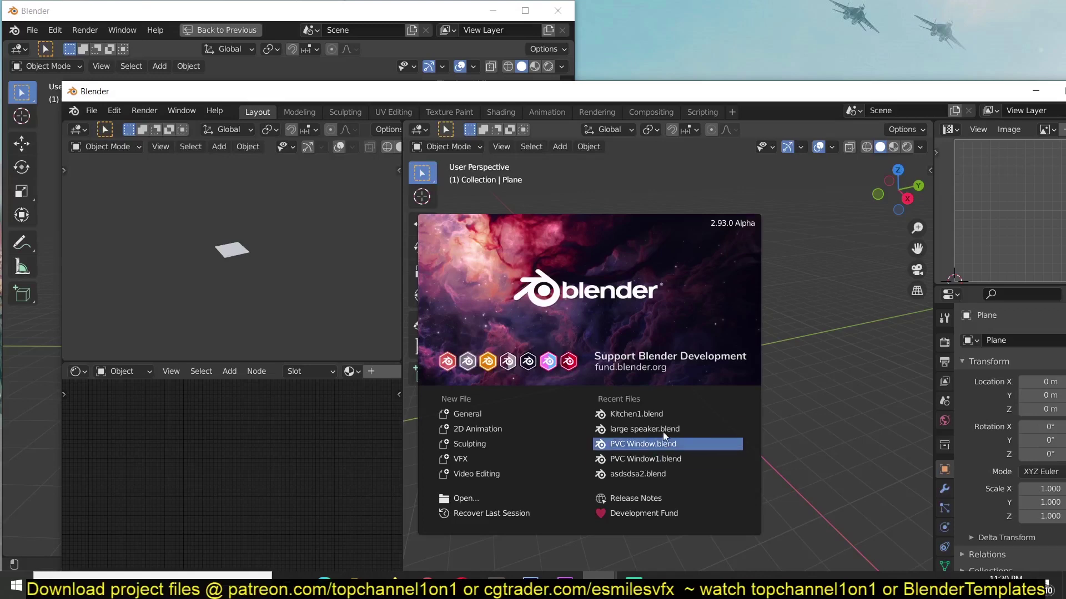
{"action": "left_click", "coordinate": [665, 410]}
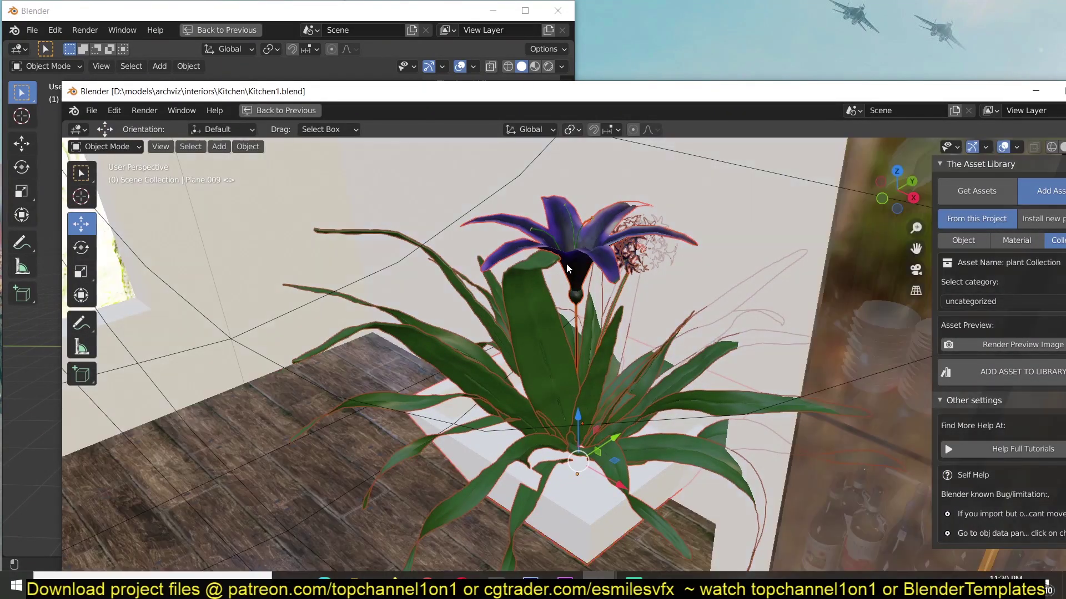
{"action": "scroll", "coordinate": [566, 264], "scroll_direction": "down", "scroll_amount": 11}
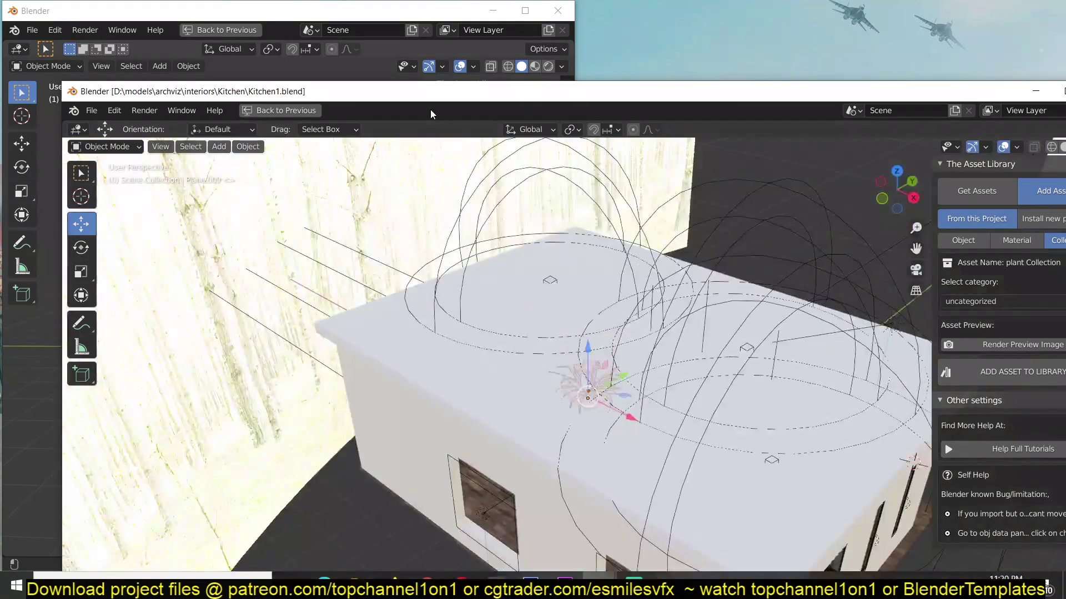
Resize the Kitchen1.blend window and place it beside the empty scene's window
{"action": "left_click_drag", "start_coordinate": [490, 96], "coordinate": [441, 24]}
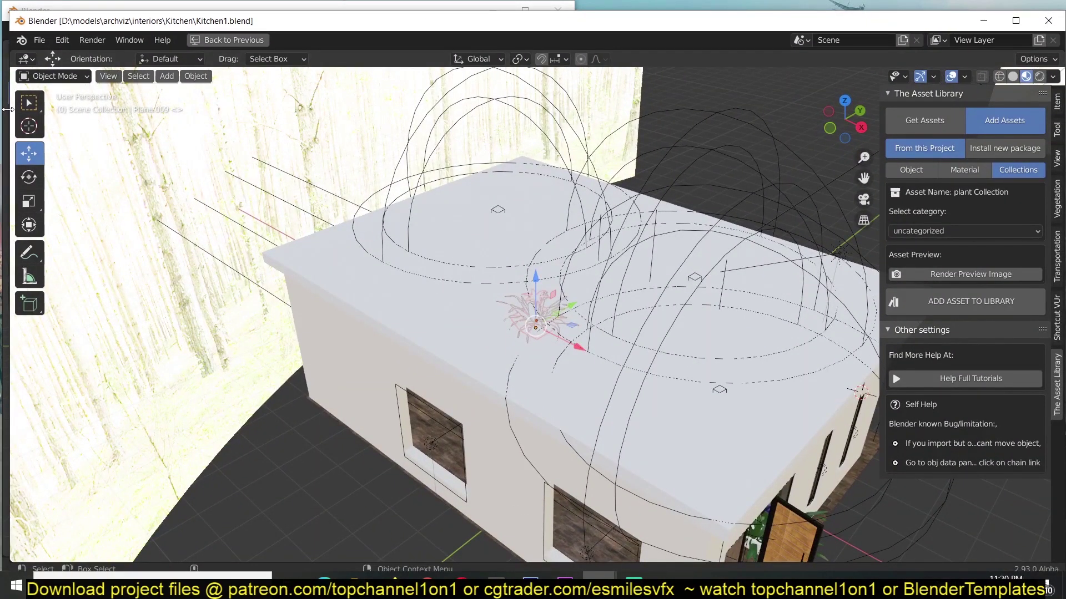
{"action": "left_click_drag", "start_coordinate": [8, 109], "coordinate": [546, 109]}
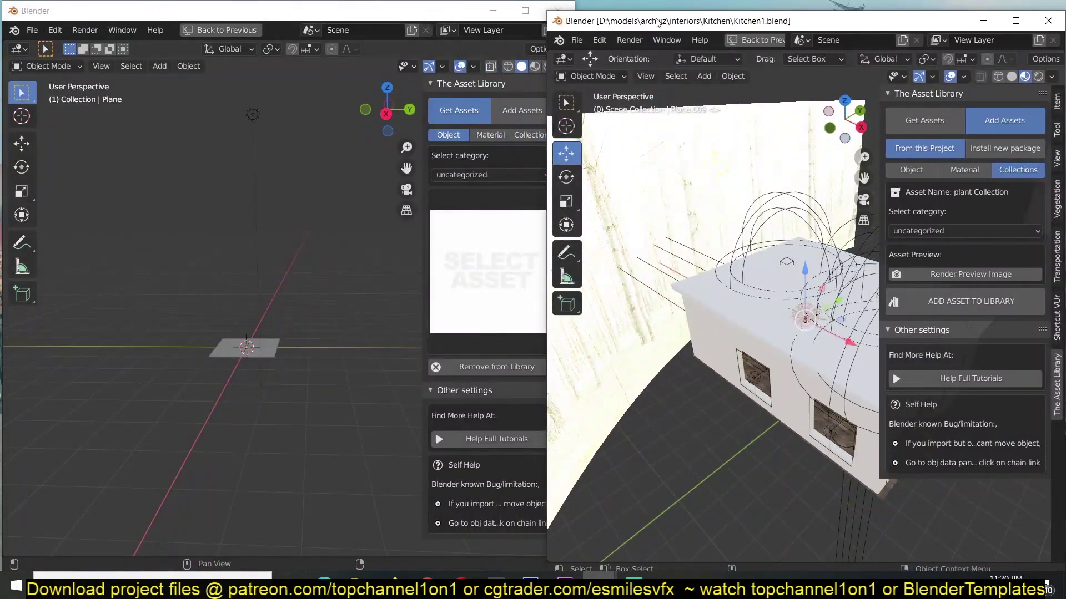
{"action": "left_click_drag", "start_coordinate": [656, 23], "coordinate": [684, 12]}
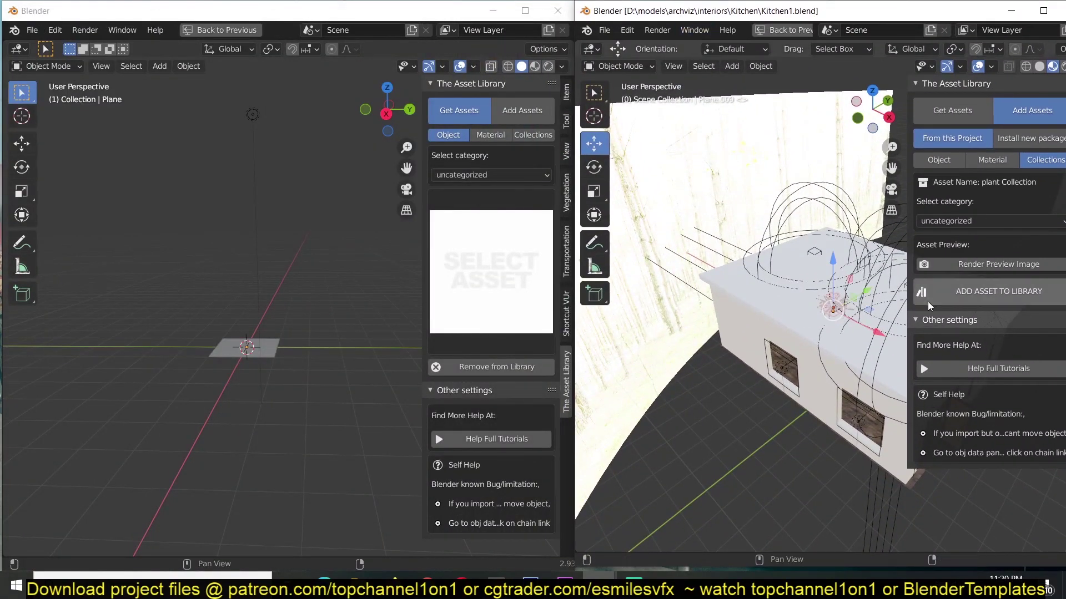
Switch the kitchen file's asset library to Get Assets and check the previews for uncategorized collections
{"action": "left_click", "coordinate": [951, 110]}
{"action": "left_click", "coordinate": [1033, 344]}
{"action": "left_click", "coordinate": [1021, 394]}
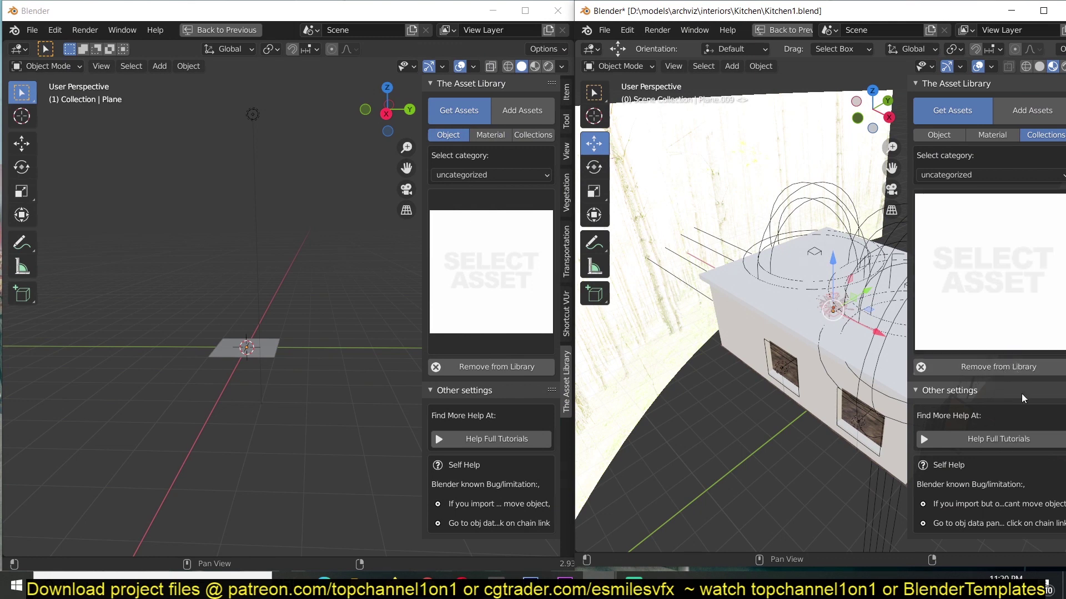
{"action": "left_click", "coordinate": [1020, 299]}
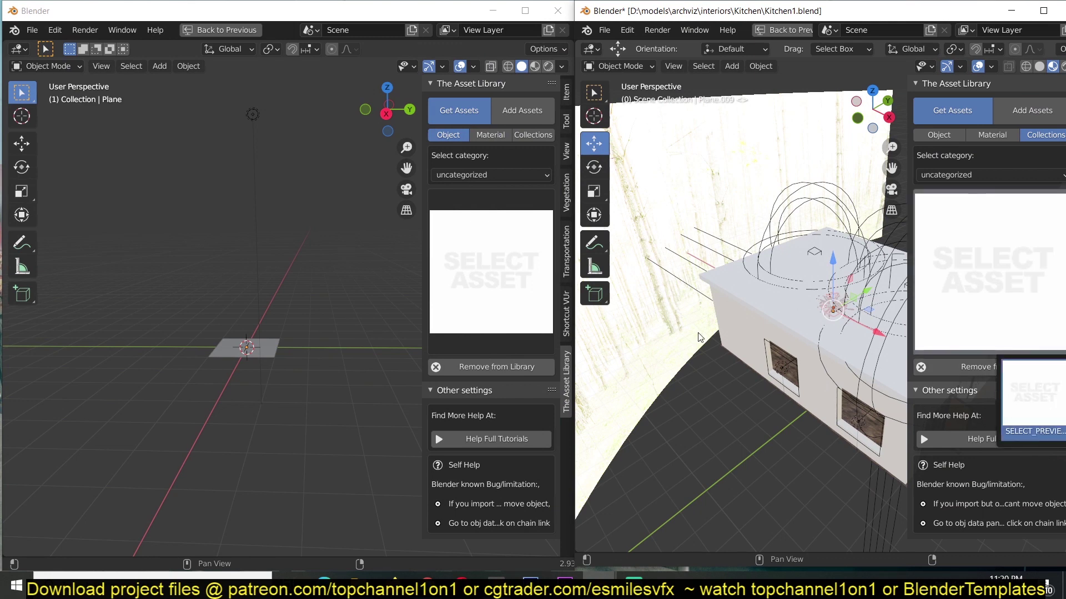
Inside the kitchen model, select the island's cabinet body and finish with only its countertop selected
{"action": "scroll", "coordinate": [800, 389], "scroll_direction": "up", "scroll_amount": 4}
{"action": "middle_click_drag", "start_coordinate": [808, 376], "coordinate": [823, 342]}
{"action": "scroll", "coordinate": [708, 365], "scroll_direction": "up", "scroll_amount": 3}
{"action": "scroll", "coordinate": [716, 361], "scroll_direction": "down", "scroll_amount": 4}
{"action": "scroll", "coordinate": [761, 344], "scroll_direction": "up", "scroll_amount": 2}
{"action": "scroll", "coordinate": [792, 299], "scroll_direction": "down", "scroll_amount": 4}
{"action": "scroll", "coordinate": [795, 298], "scroll_direction": "up", "scroll_amount": 2}
{"action": "left_click", "coordinate": [780, 318]}
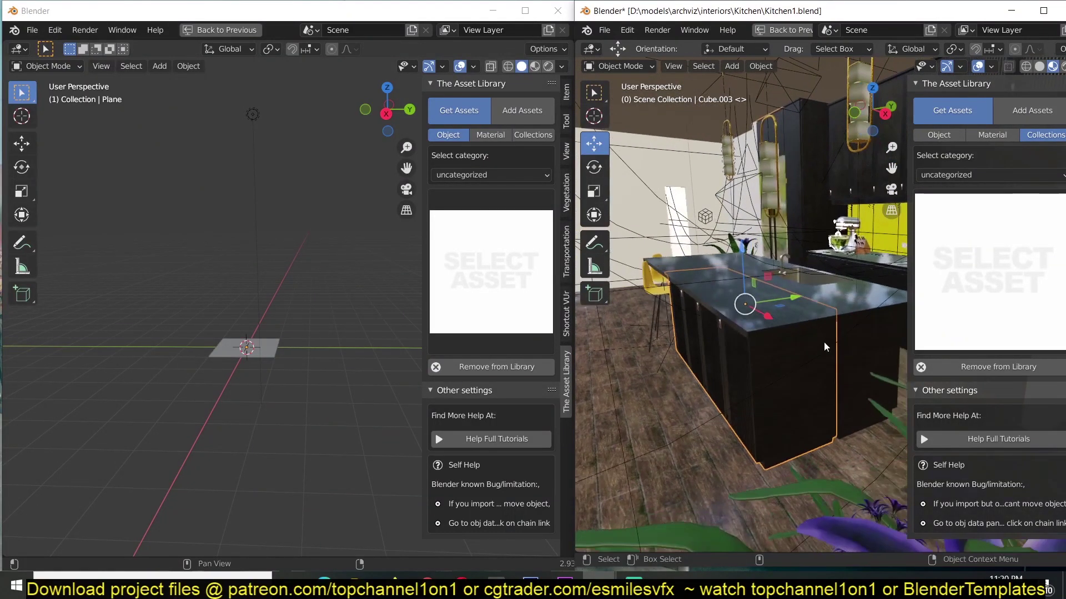
{"action": "left_click", "coordinate": [823, 342]}
{"action": "left_click", "coordinate": [753, 326]}
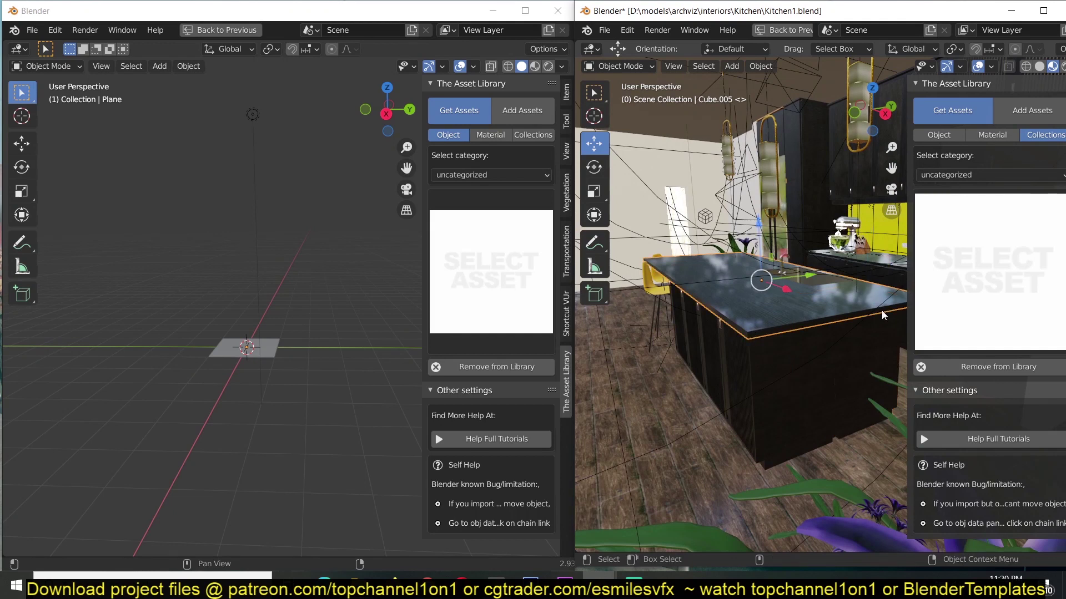
Shift the kitchen window so its whole library panel fits on screen, and set the asset type to Object
{"action": "mouse_move", "coordinate": [813, 6]}
{"action": "left_mouse_down"}
{"action": "mouse_move", "coordinate": [780, 6]}
{"action": "mouse_move", "coordinate": [794, 3]}
{"action": "left_mouse_up"}
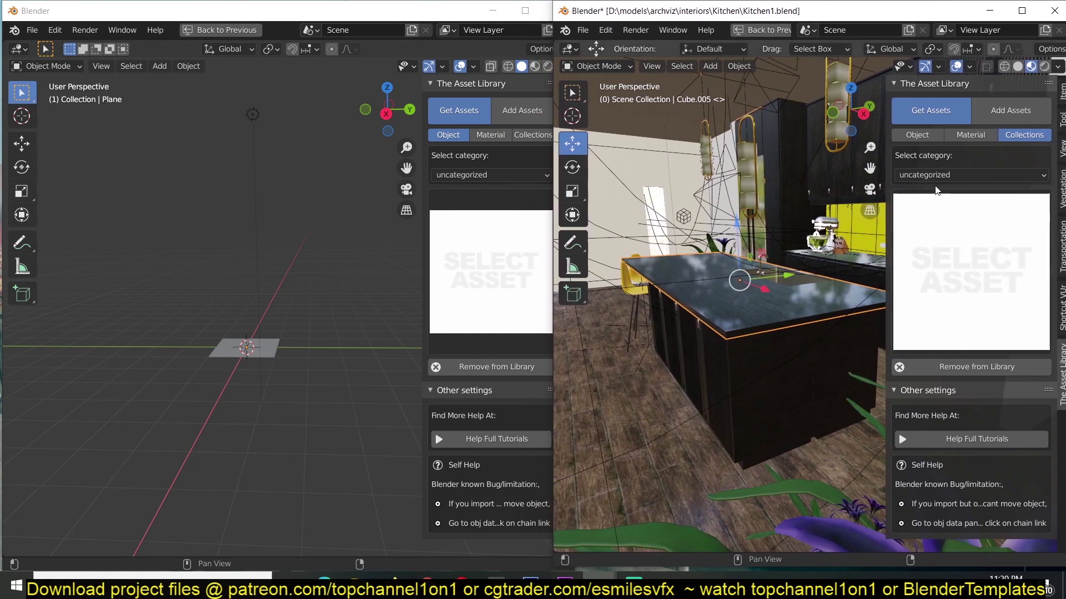
{"action": "left_click", "coordinate": [917, 135]}
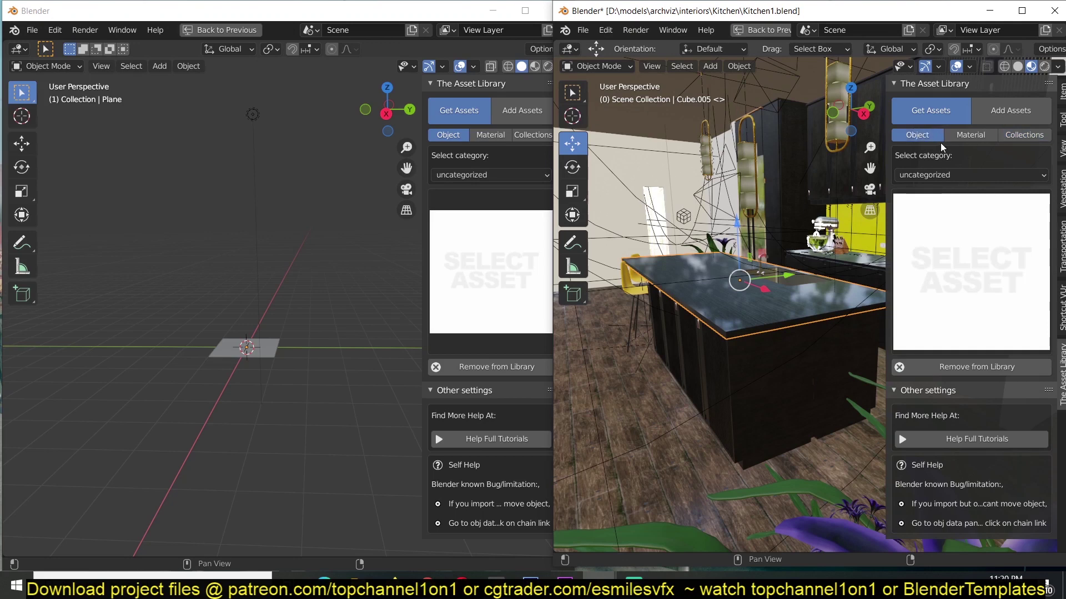
In the kitchen file, select the island's whole collection as a Collections asset from this project under Add Assets
{"action": "left_click", "coordinate": [980, 137]}
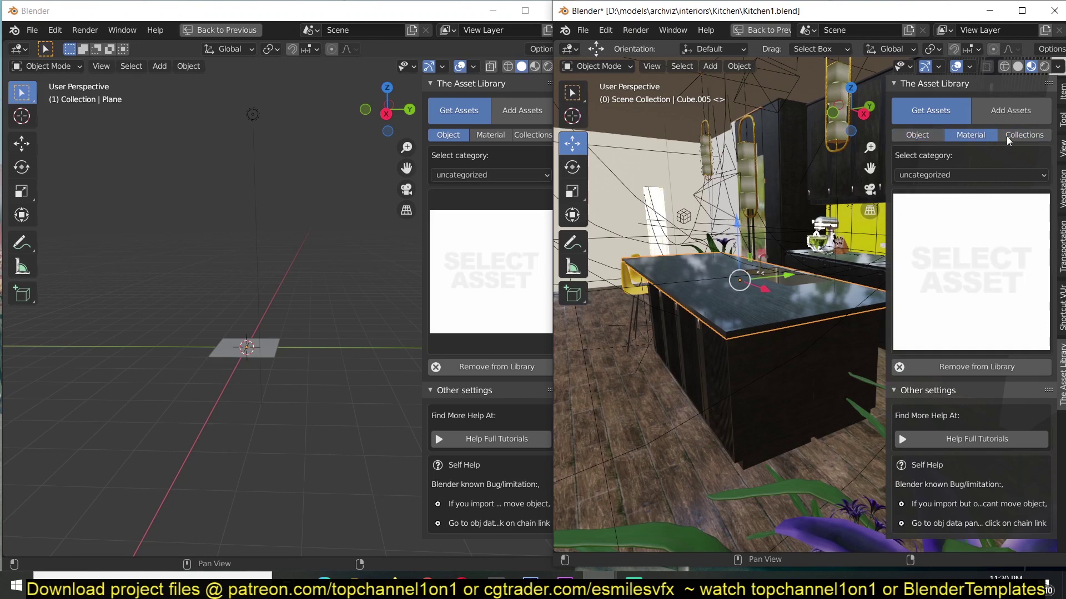
{"action": "left_click", "coordinate": [1015, 136]}
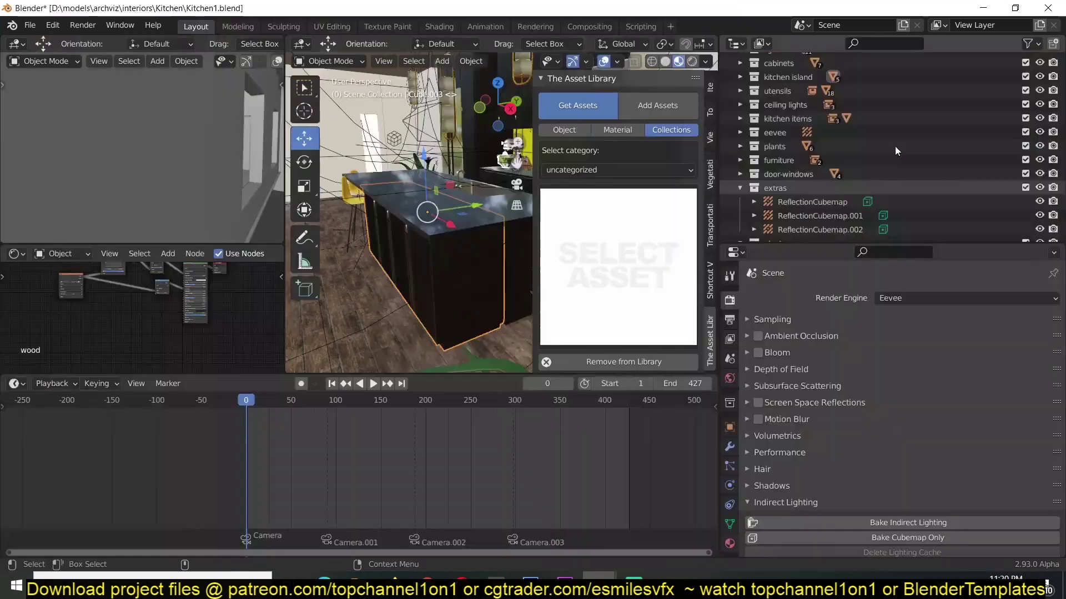
{"action": "middle_click_drag", "start_coordinate": [407, 267], "coordinate": [448, 258]}
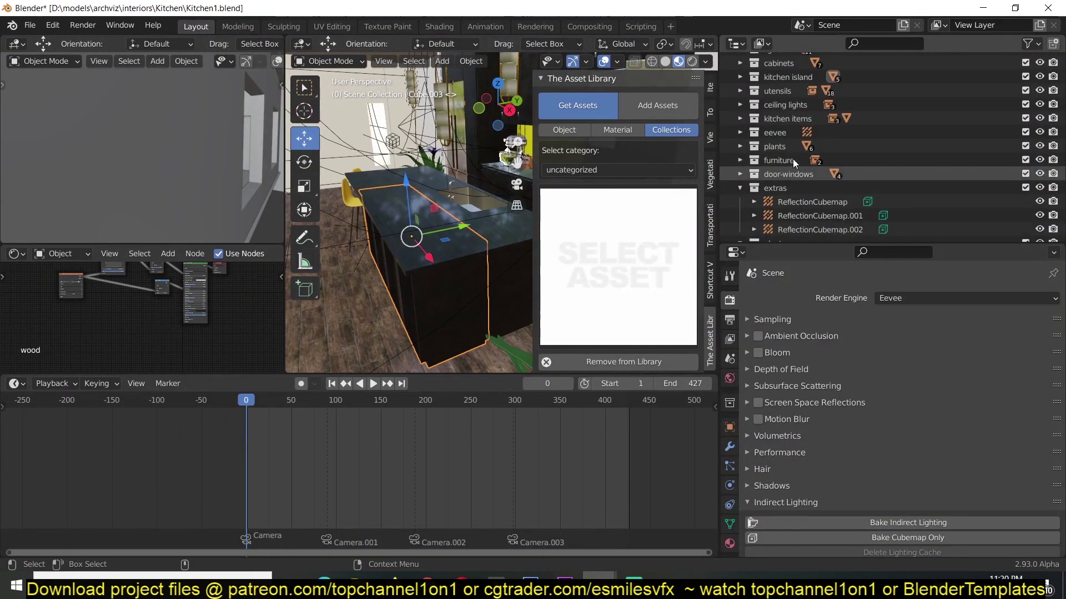
{"action": "scroll", "coordinate": [414, 268], "scroll_direction": "up", "scroll_amount": 3}
{"action": "middle_click_drag", "start_coordinate": [414, 268], "coordinate": [414, 244]}
{"action": "scroll", "coordinate": [663, 129], "scroll_direction": "down", "scroll_amount": 2}
{"action": "scroll", "coordinate": [611, 220], "scroll_direction": "up", "scroll_amount": 2}
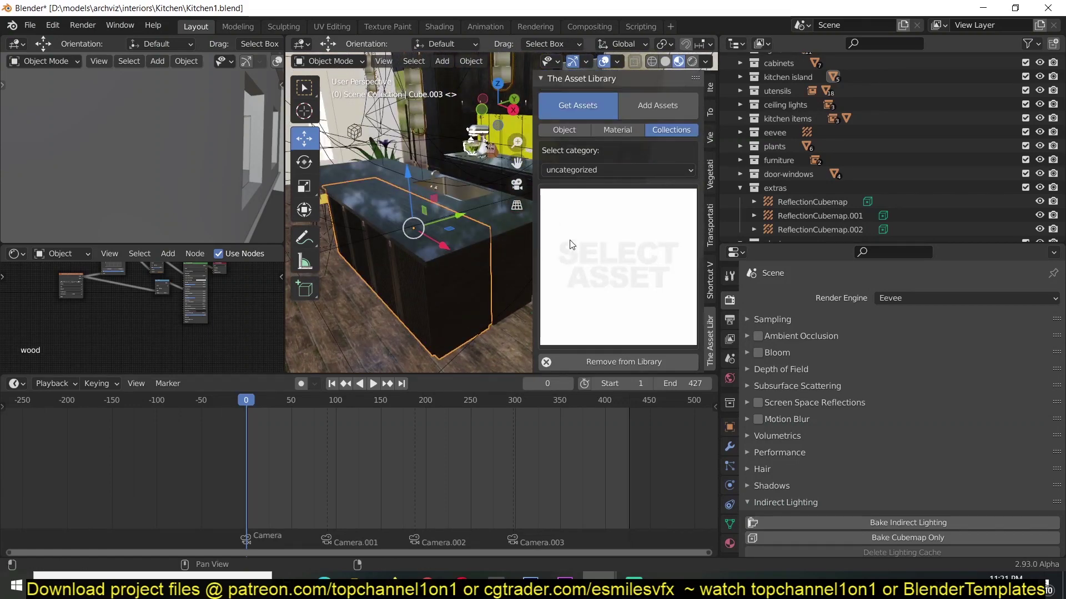
{"action": "left_click", "coordinate": [644, 111]}
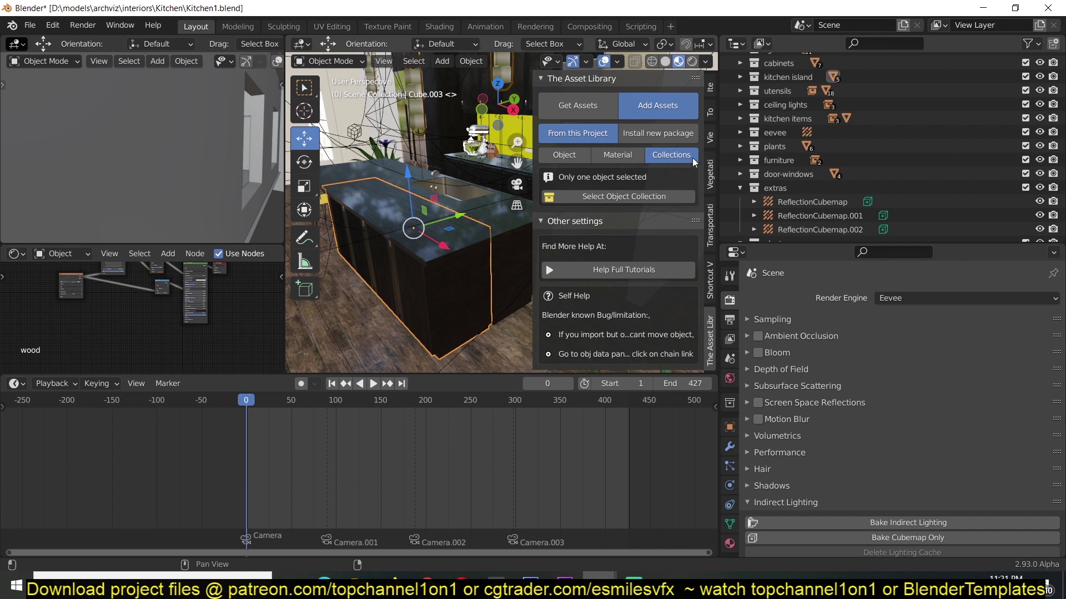
{"action": "left_click", "coordinate": [605, 196]}
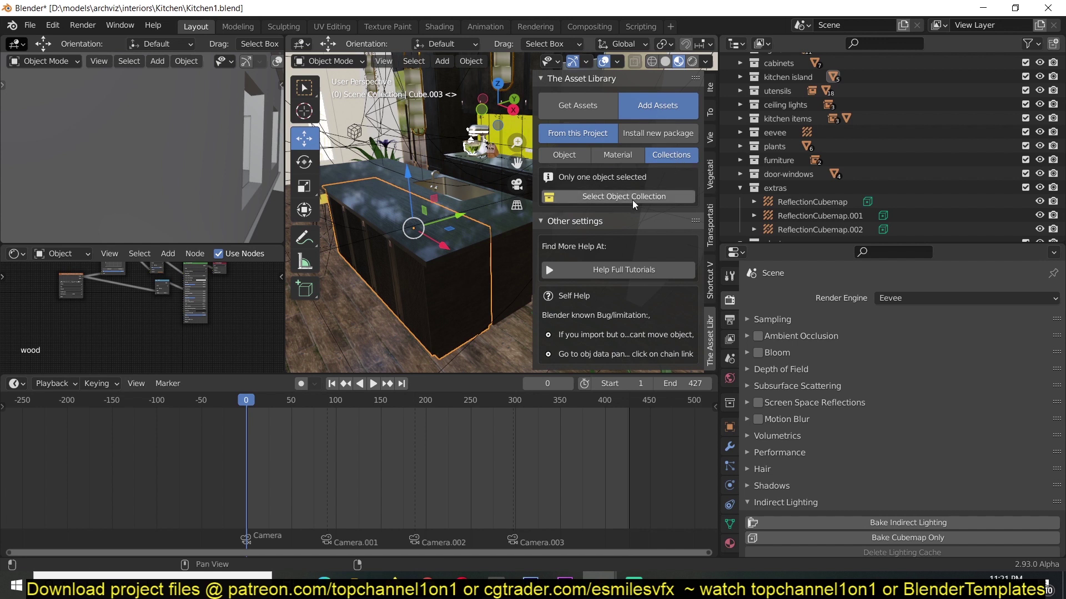
{"action": "left_click", "coordinate": [651, 199]}
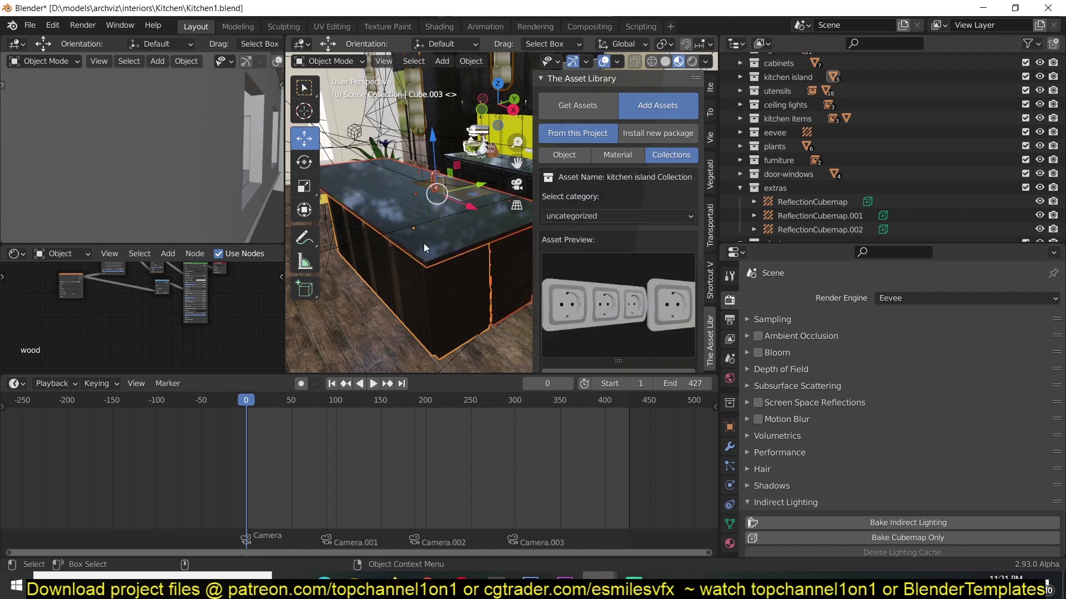
Render a preview image of the kitchen island collection from a low angle facing its dark cabinet doors
{"action": "middle_click_drag", "start_coordinate": [424, 243], "coordinate": [442, 221]}
{"action": "scroll", "coordinate": [661, 263], "scroll_direction": "down", "scroll_amount": 3}
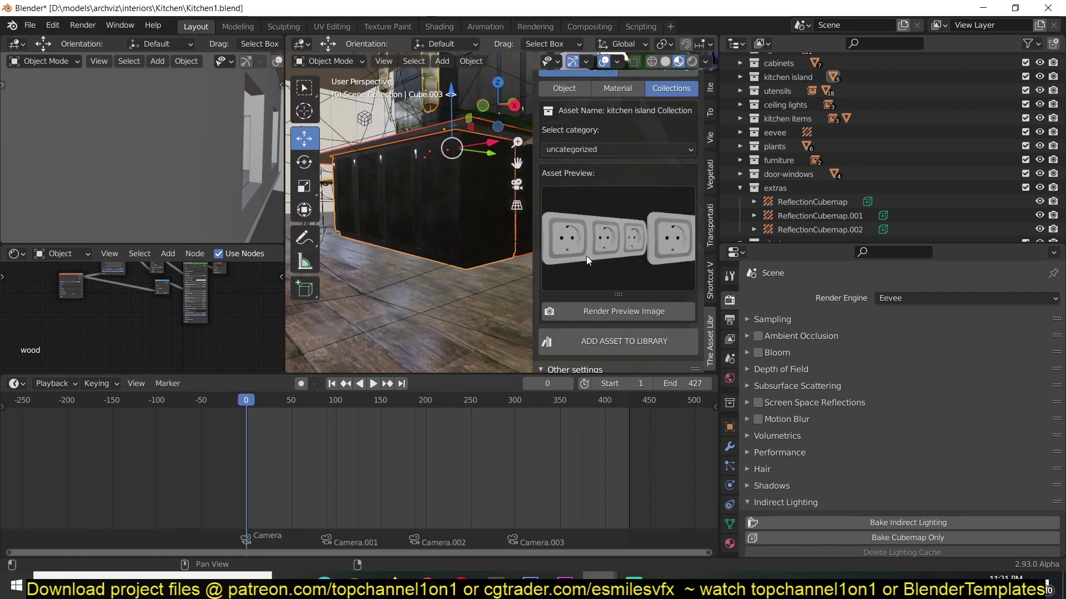
{"action": "scroll", "coordinate": [586, 255], "scroll_direction": "up", "scroll_amount": 2}
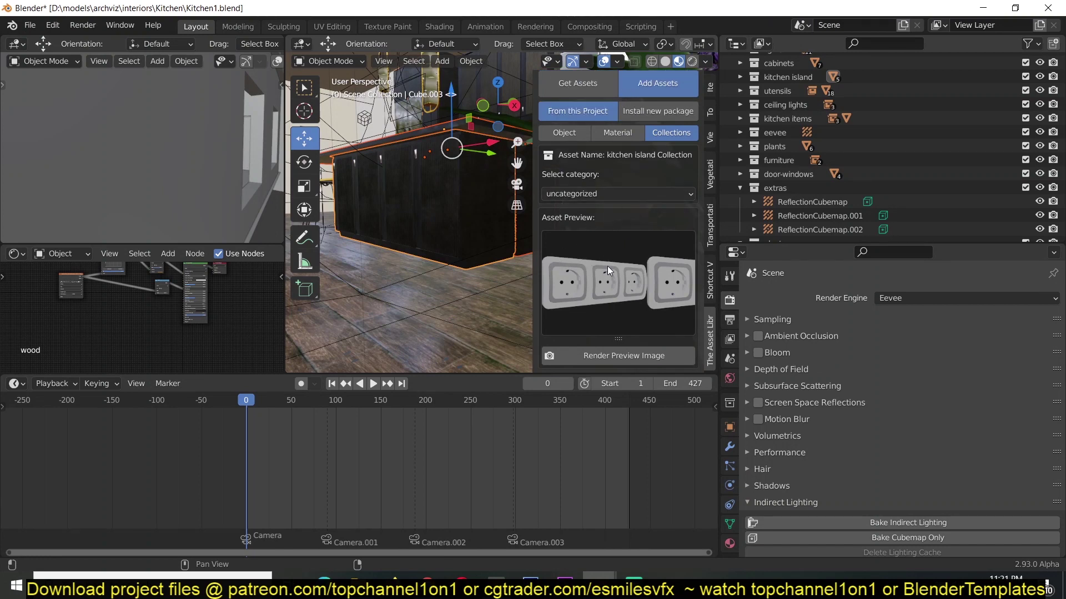
{"action": "scroll", "coordinate": [607, 265], "scroll_direction": "down", "scroll_amount": 1}
{"action": "left_click", "coordinate": [624, 336]}
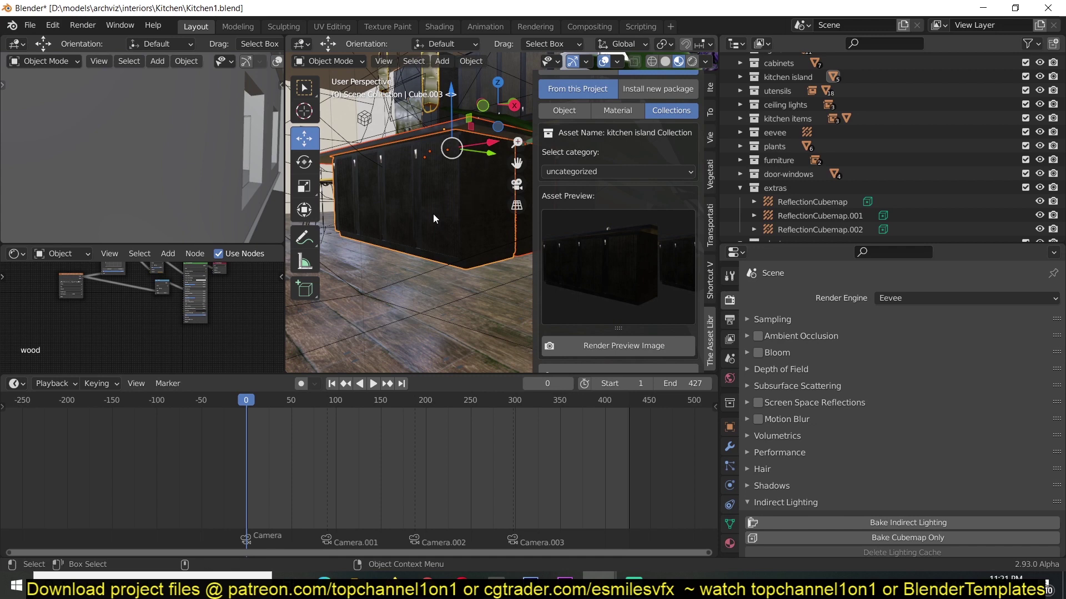
Re-render the island's preview from its narrow end, and again facing the yellow backsplash with the countertop as active object
{"action": "middle_click_drag", "start_coordinate": [433, 225], "coordinate": [499, 275]}
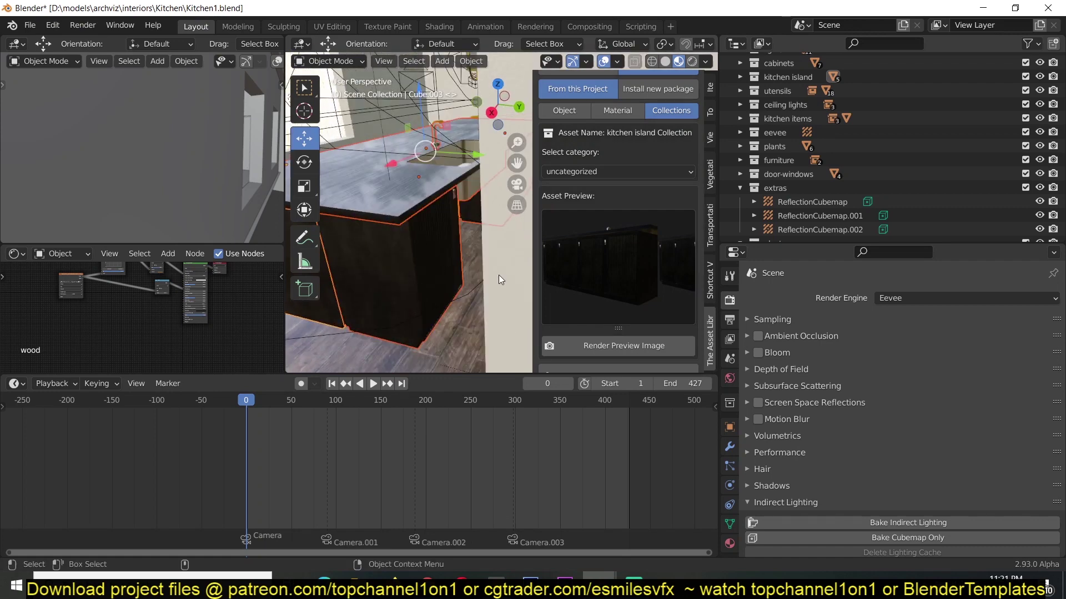
{"action": "left_click", "coordinate": [618, 341]}
{"action": "middle_click_drag", "start_coordinate": [420, 263], "coordinate": [375, 279]}
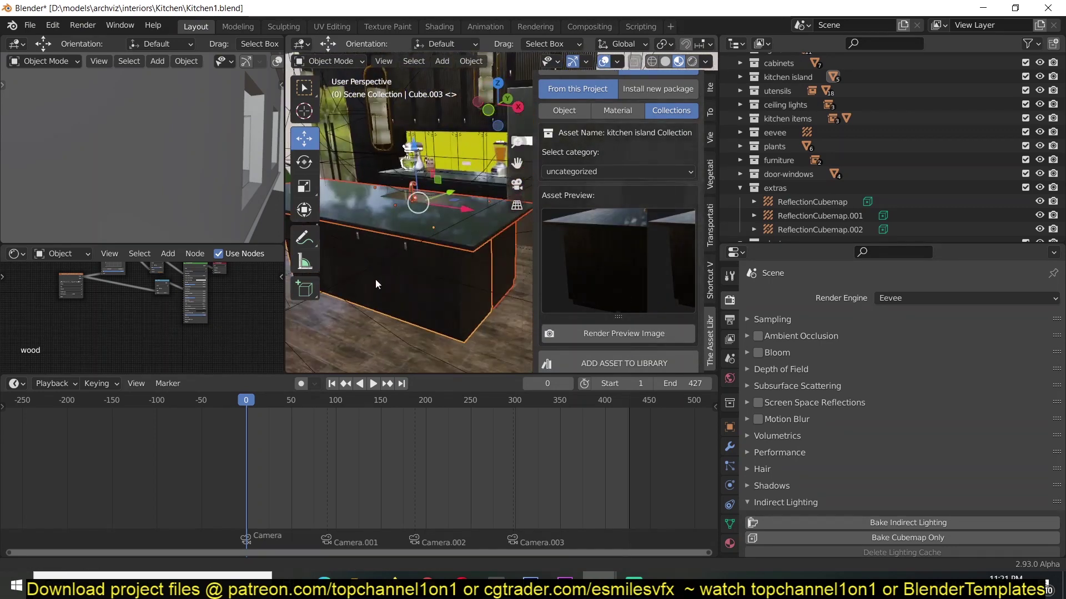
{"action": "left_click", "coordinate": [474, 251]}
{"action": "left_click", "coordinate": [591, 333]}
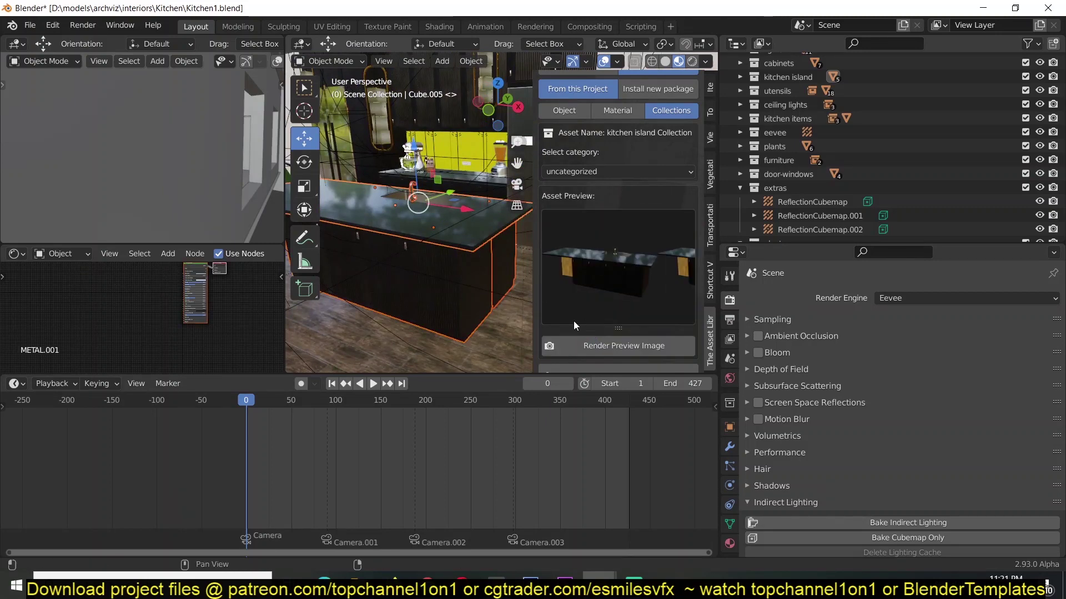
Render the island's preview image in an enlarged viewport from the bar-stool side, with the wooden panels in view
{"action": "middle_click_drag", "start_coordinate": [472, 275], "coordinate": [378, 264]}
{"action": "key", "text": "ctrl+space"}
{"action": "scroll", "coordinate": [538, 290], "scroll_direction": "down", "scroll_amount": 6}
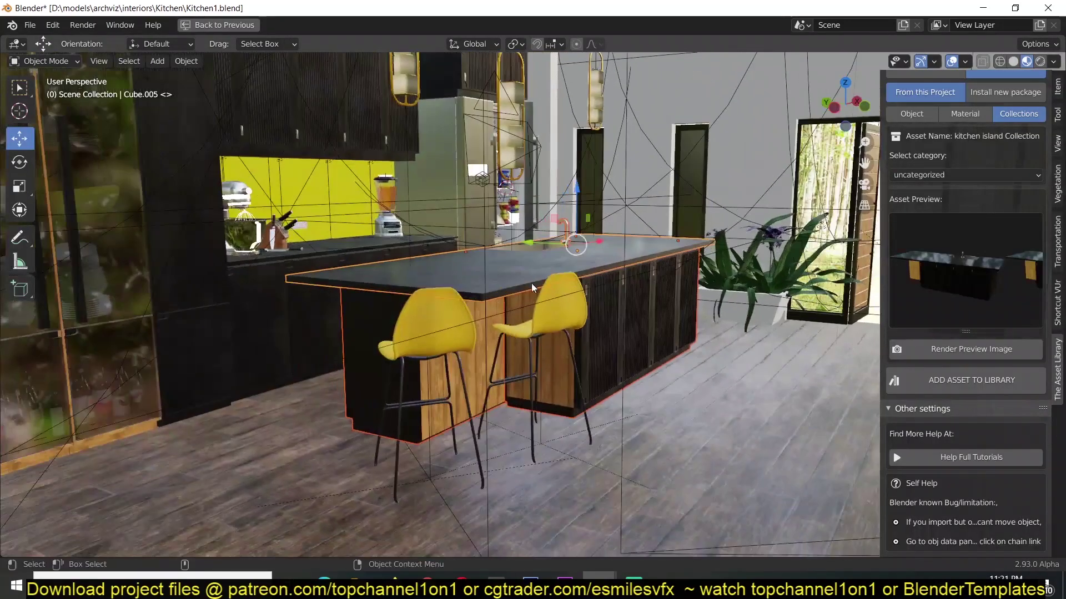
{"action": "scroll", "coordinate": [537, 289], "scroll_direction": "up", "scroll_amount": 6}
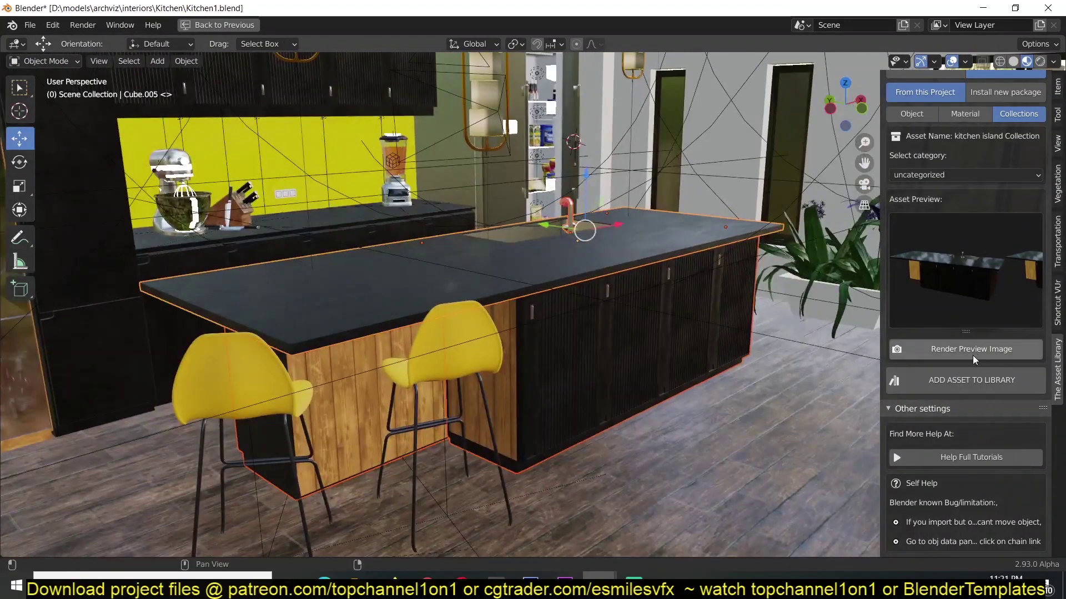
{"action": "left_click", "coordinate": [975, 354]}
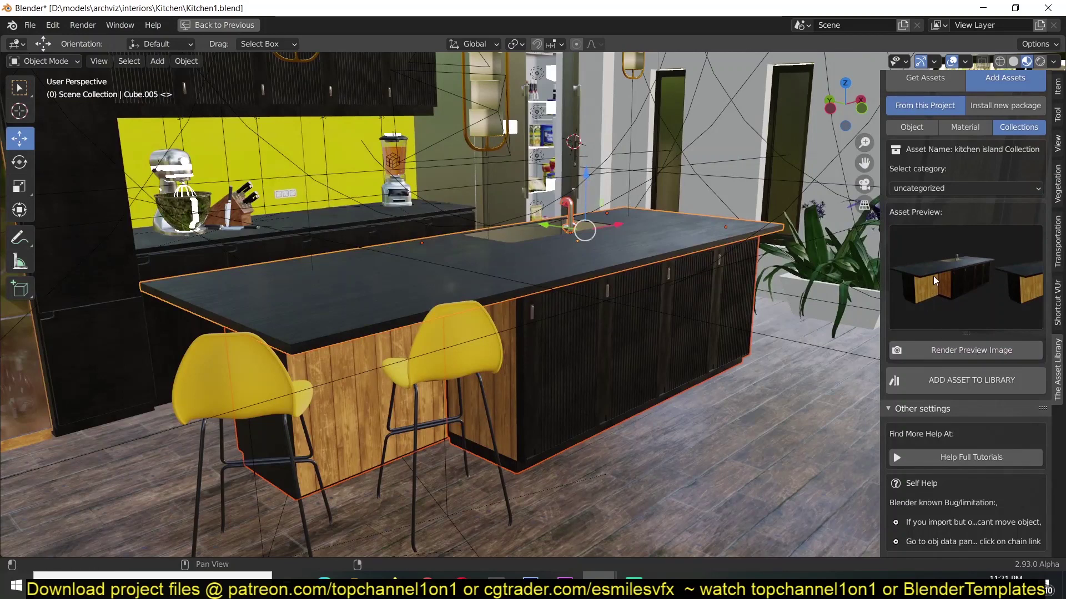
Select only the island's wood-panelled body, and expand the selection to its entire collection again
{"action": "scroll", "coordinate": [936, 280], "scroll_direction": "up", "scroll_amount": 2}
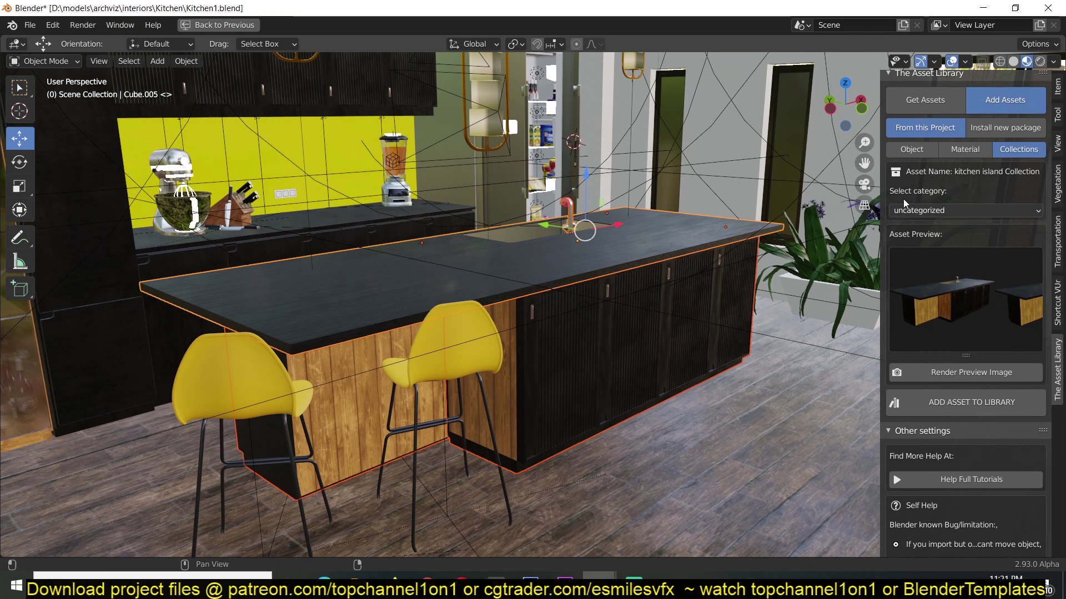
{"action": "key", "text": "ctrl+space"}
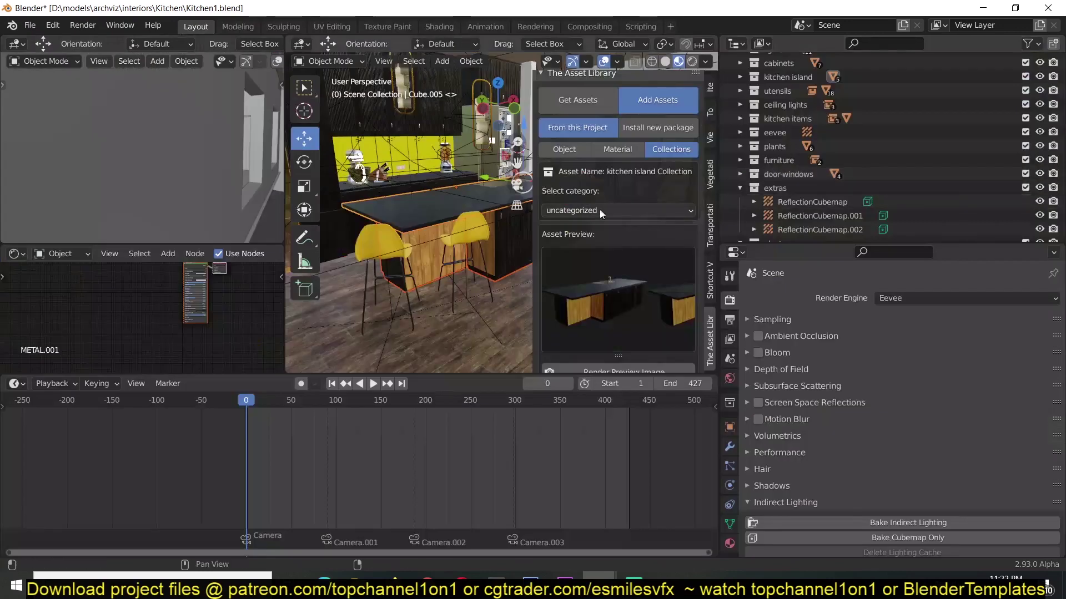
{"action": "scroll", "coordinate": [886, 172], "scroll_direction": "up", "scroll_amount": 10}
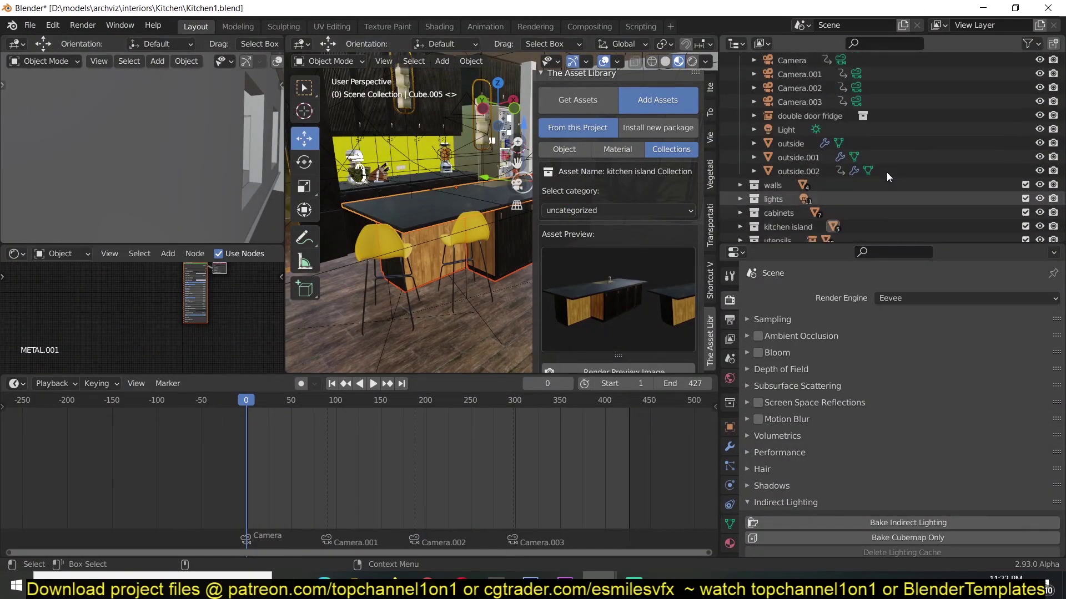
{"action": "scroll", "coordinate": [827, 227], "scroll_direction": "down", "scroll_amount": 10}
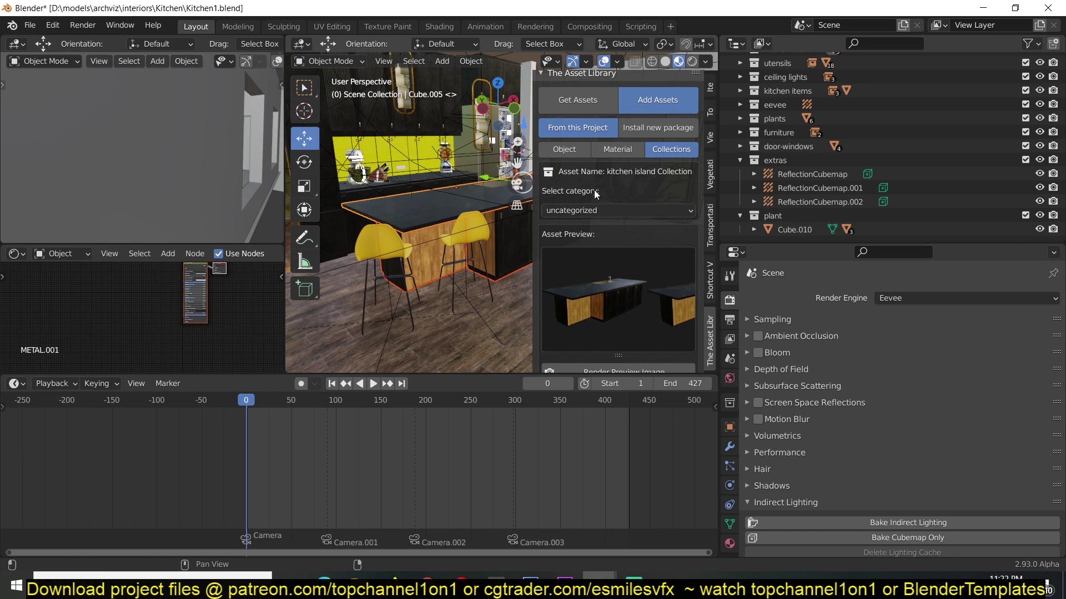
{"action": "left_click", "coordinate": [431, 225]}
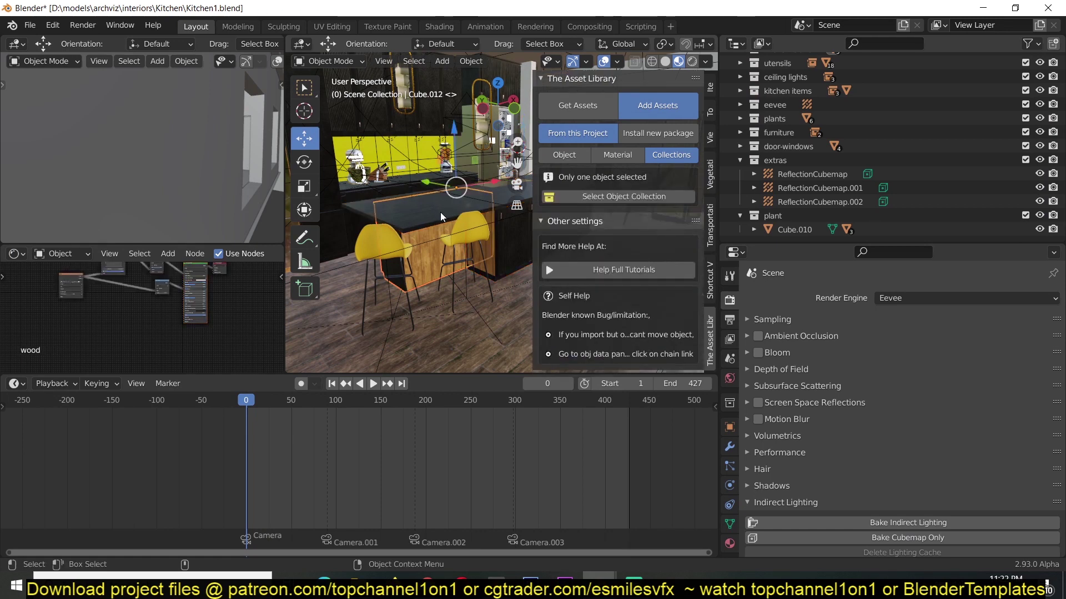
{"action": "left_click", "coordinate": [617, 197]}
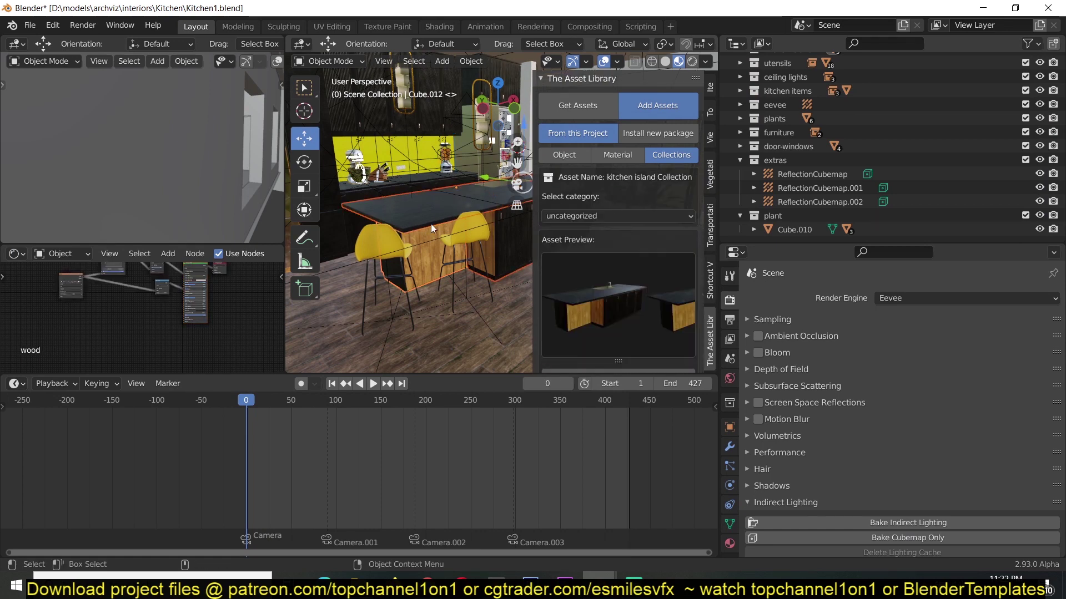
{"action": "key", "text": "ctrl+space"}
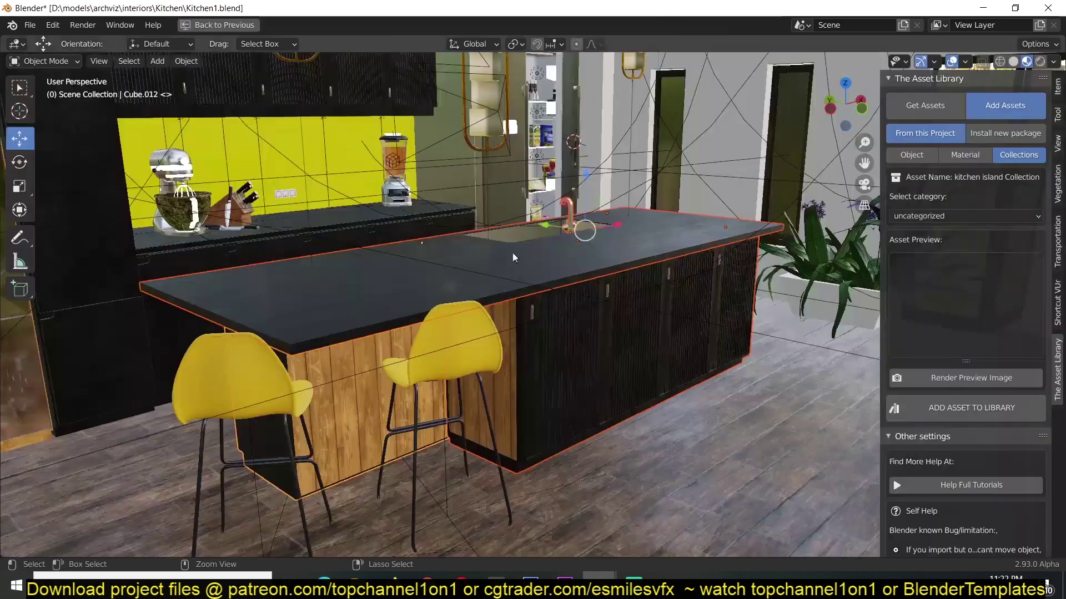
{"action": "middle_click_drag", "start_coordinate": [510, 288], "coordinate": [693, 288], "text": "shift"}
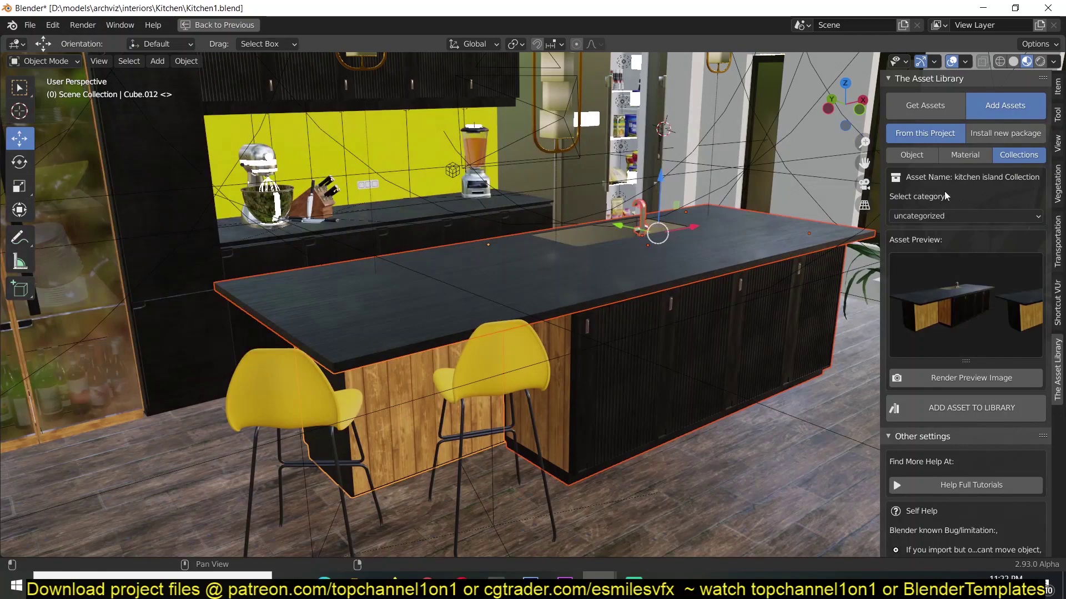
Assign the kitchen island collection to a new category named Furniture and add the asset to the library
{"action": "left_click", "coordinate": [963, 219]}
{"action": "left_click", "coordinate": [941, 215]}
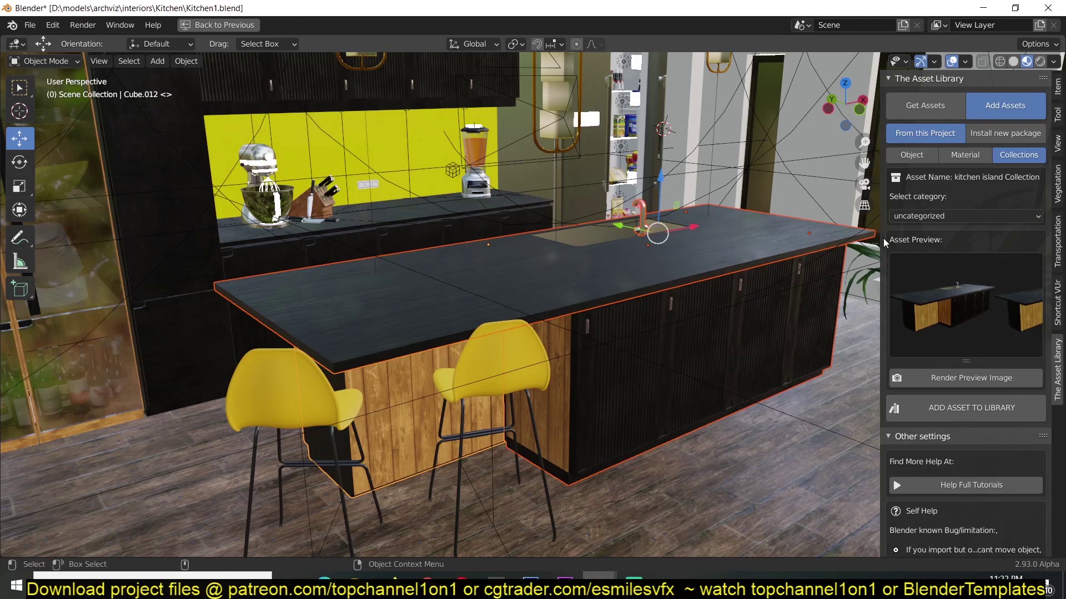
{"action": "left_click", "coordinate": [959, 218]}
{"action": "left_click", "coordinate": [947, 249]}
{"action": "left_click", "coordinate": [965, 260]}
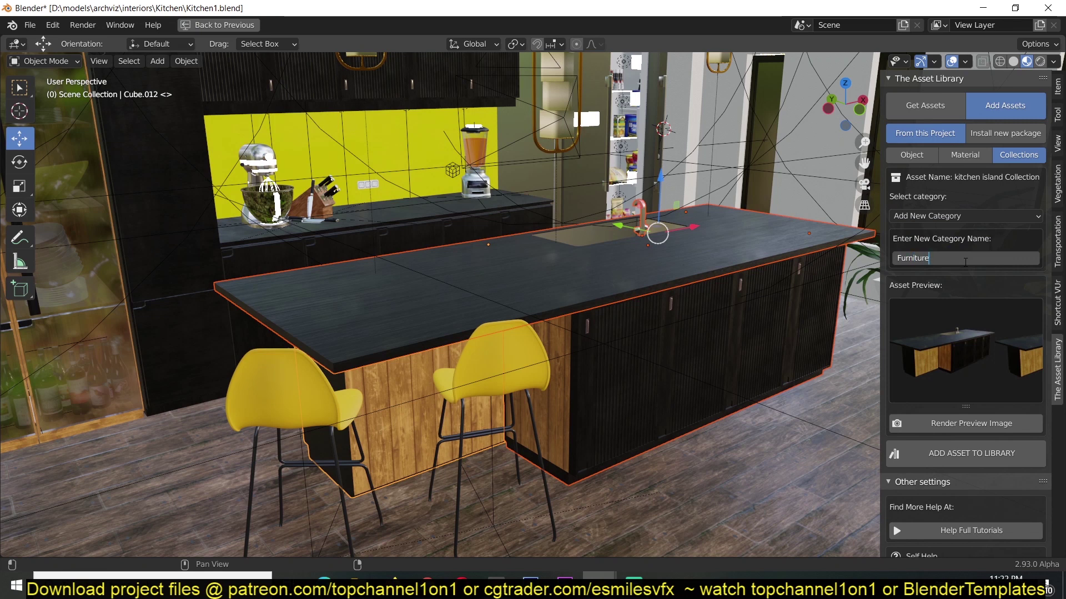
{"action": "key", "text": "Return"}
{"action": "scroll", "coordinate": [960, 372], "scroll_direction": "down", "scroll_amount": 3}
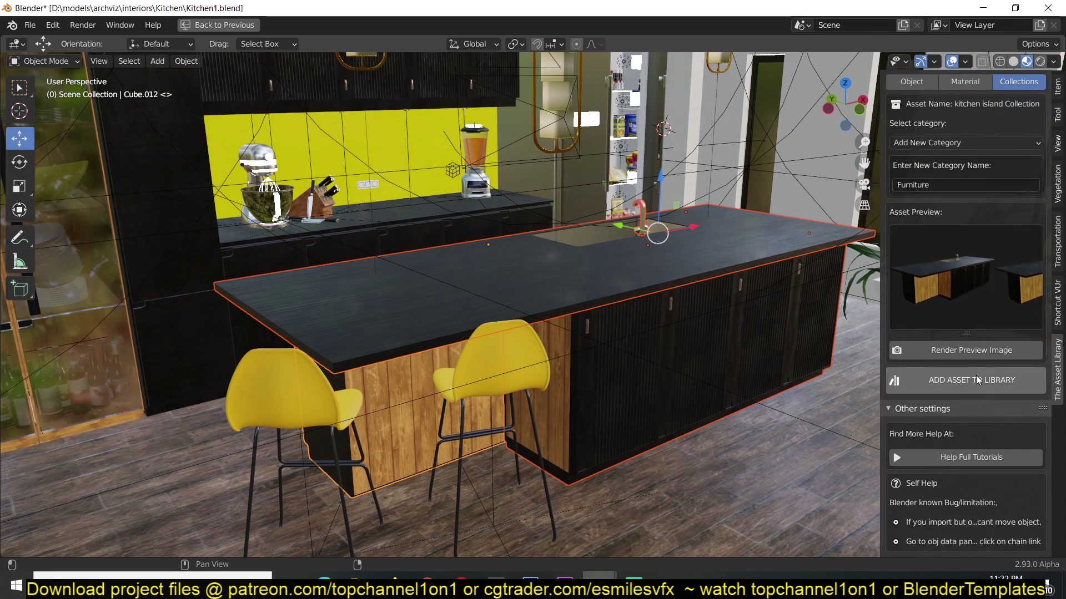
{"action": "left_click", "coordinate": [979, 382]}
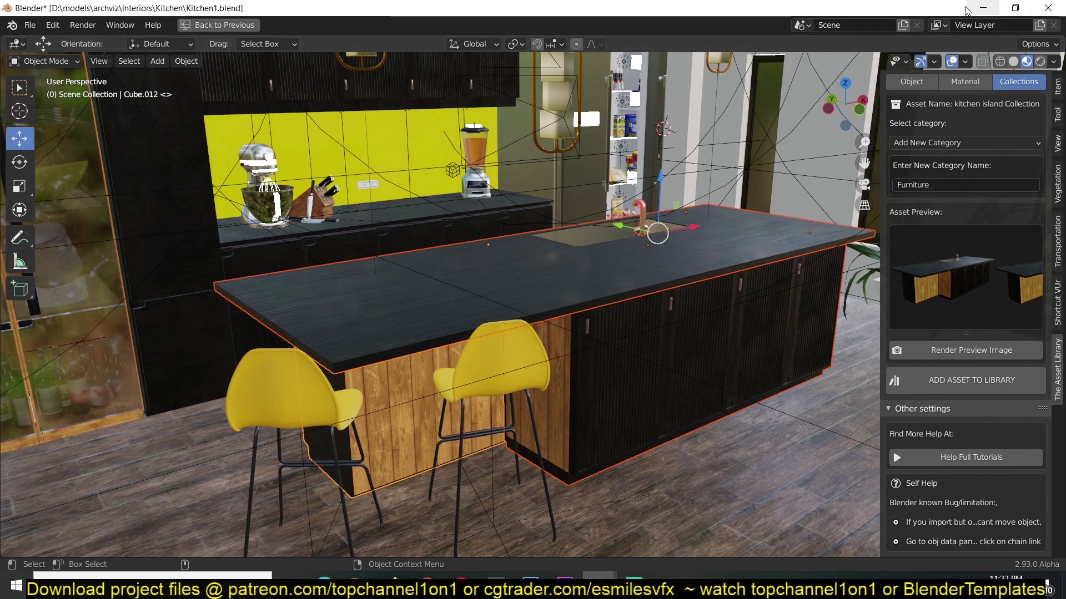
Return to the empty scene's window and set its asset library to Collections with the category Furniture
{"action": "left_click", "coordinate": [1016, 8]}
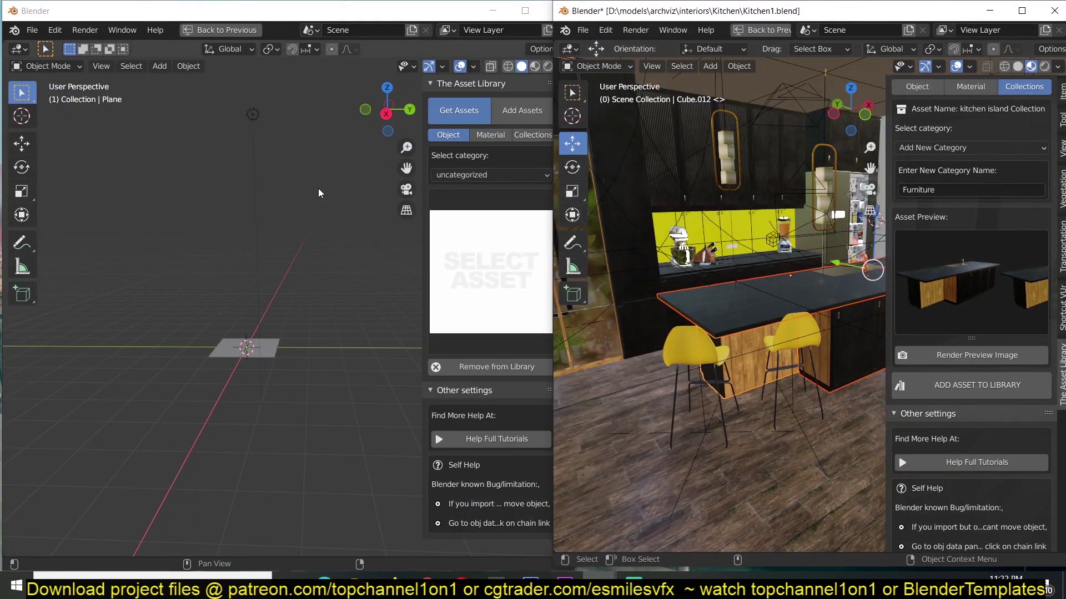
{"action": "left_click", "coordinate": [310, 10]}
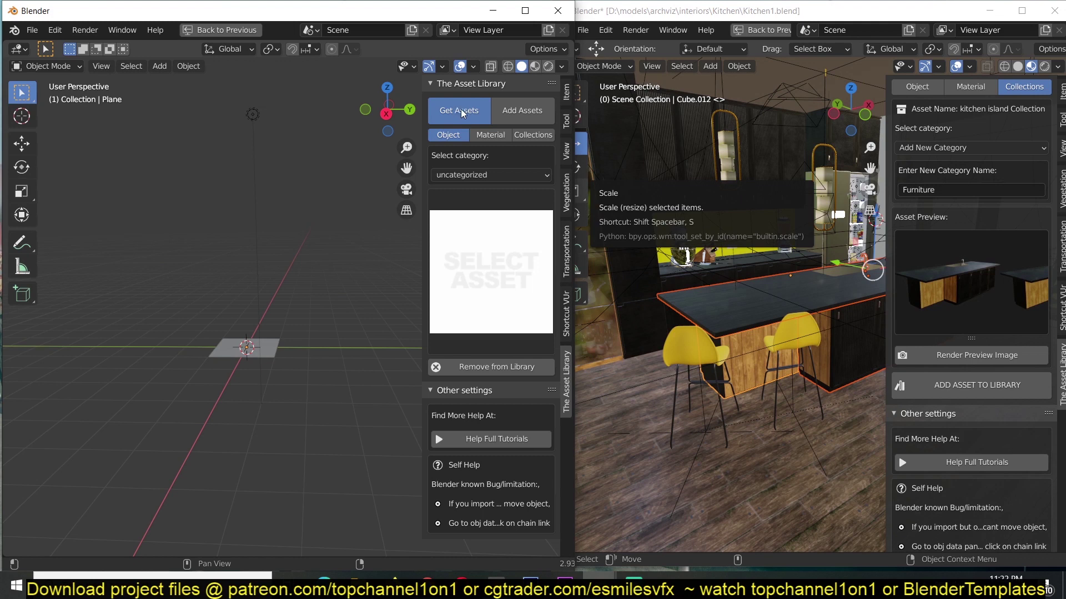
{"action": "left_click", "coordinate": [528, 137]}
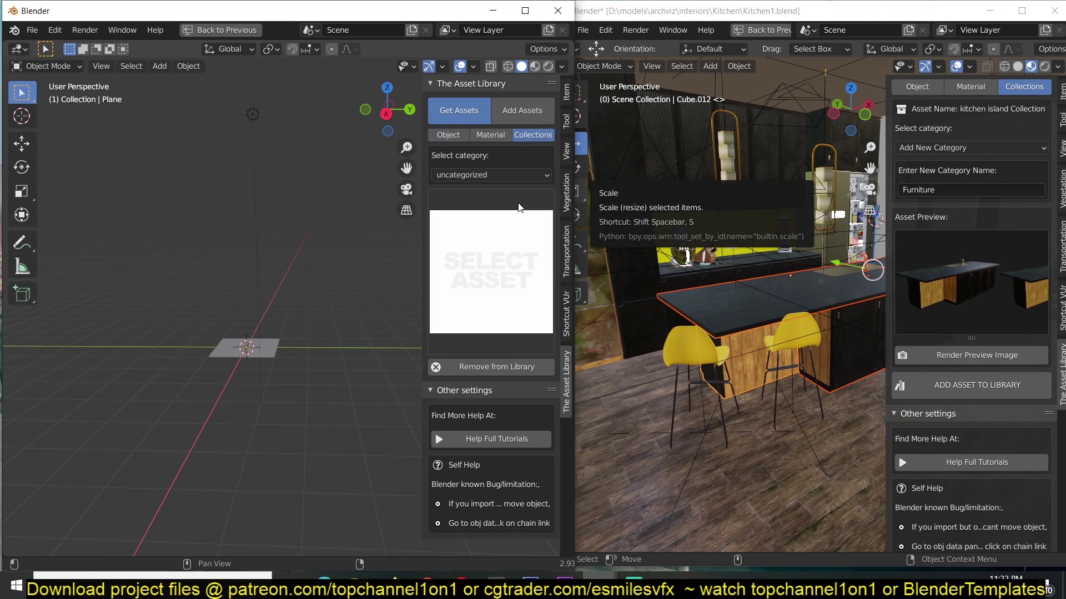
{"action": "left_click", "coordinate": [528, 175]}
{"action": "left_click", "coordinate": [477, 206]}
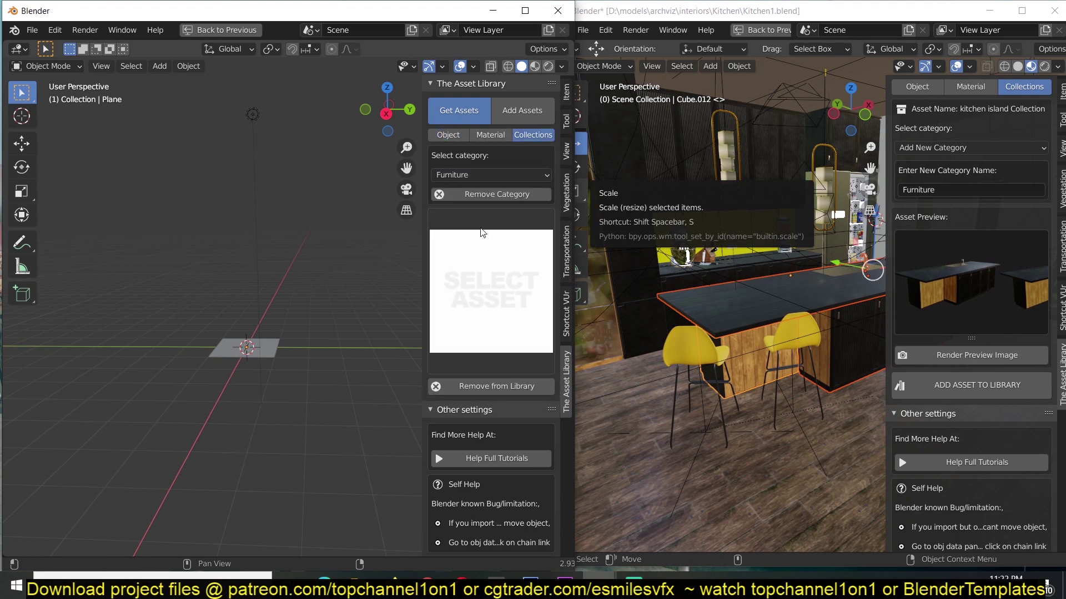
Import the kitchen island asset into the empty scene and display it in Material Preview shading
{"action": "left_click", "coordinate": [488, 297]}
{"action": "left_click", "coordinate": [518, 407]}
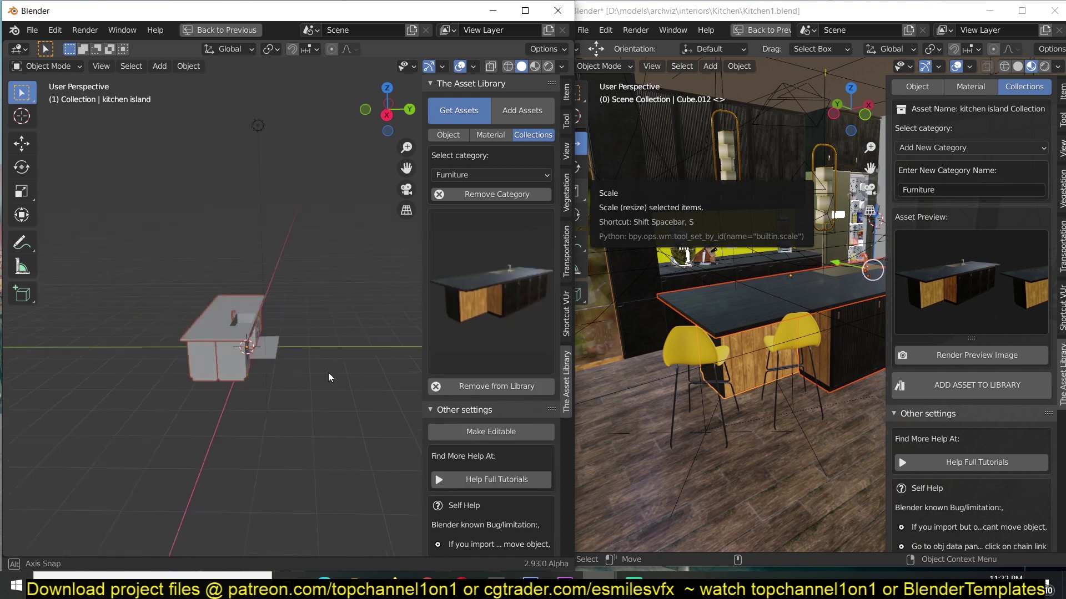
{"action": "middle_click_drag", "start_coordinate": [328, 372], "coordinate": [251, 335]}
{"action": "left_click", "coordinate": [535, 66]}
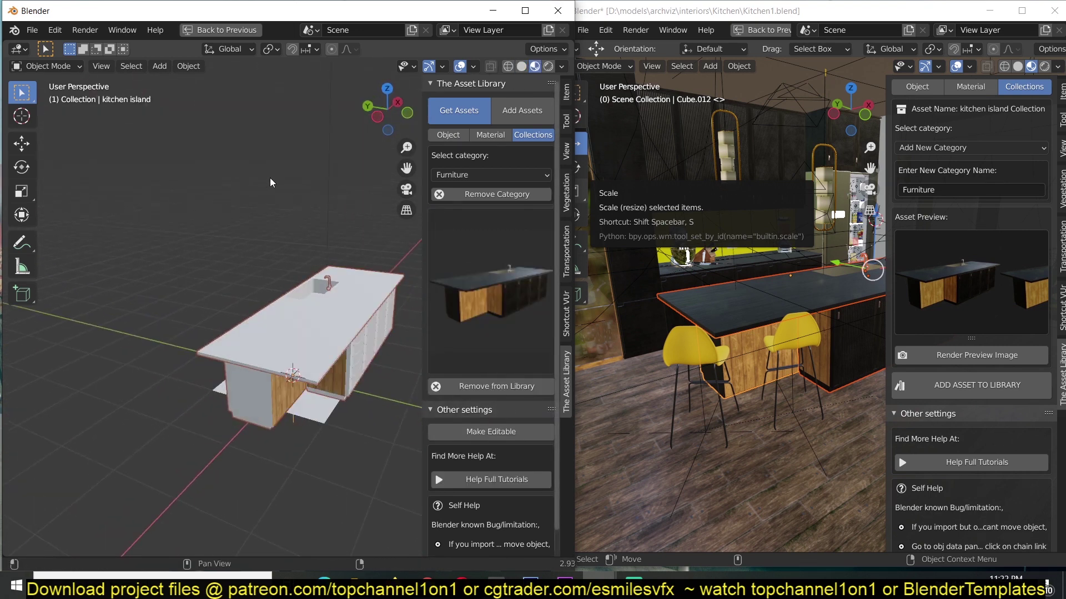
{"action": "middle_click_drag", "start_coordinate": [264, 174], "coordinate": [293, 328]}
{"action": "middle_click_drag", "start_coordinate": [201, 294], "coordinate": [226, 325]}
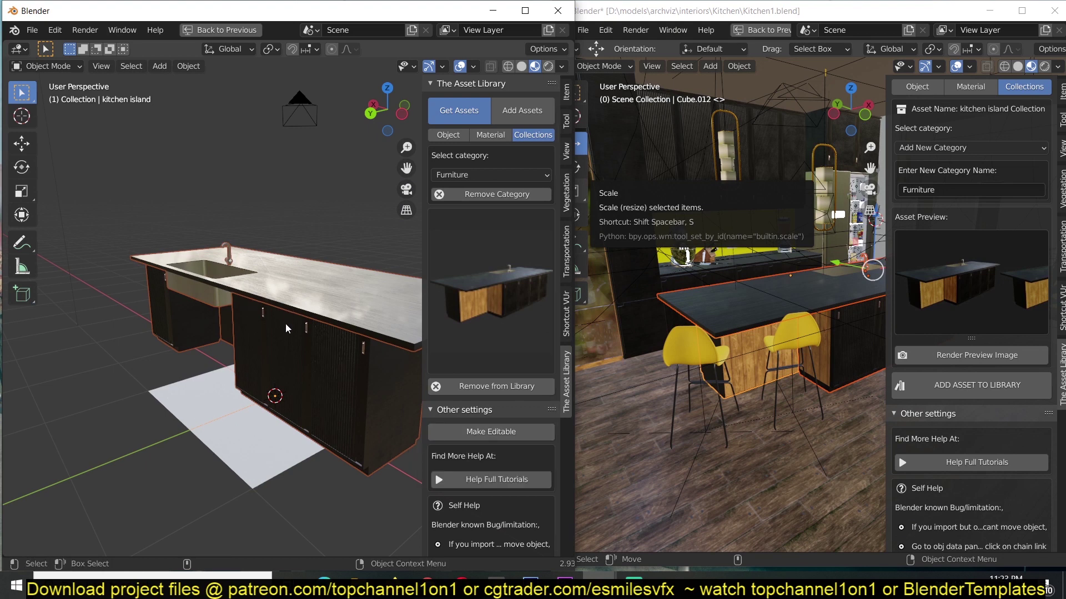
Make the imported kitchen island editable and move its countertop upward, away from the cabinets
{"action": "left_click", "coordinate": [482, 434]}
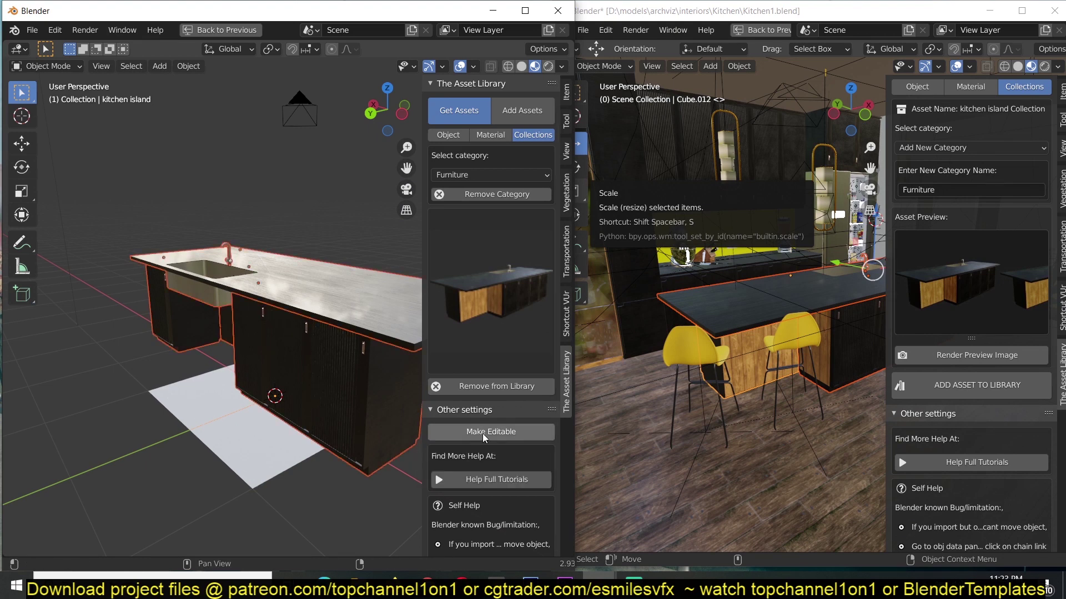
{"action": "left_click", "coordinate": [298, 330]}
{"action": "left_click", "coordinate": [291, 342]}
{"action": "key", "text": "g"}
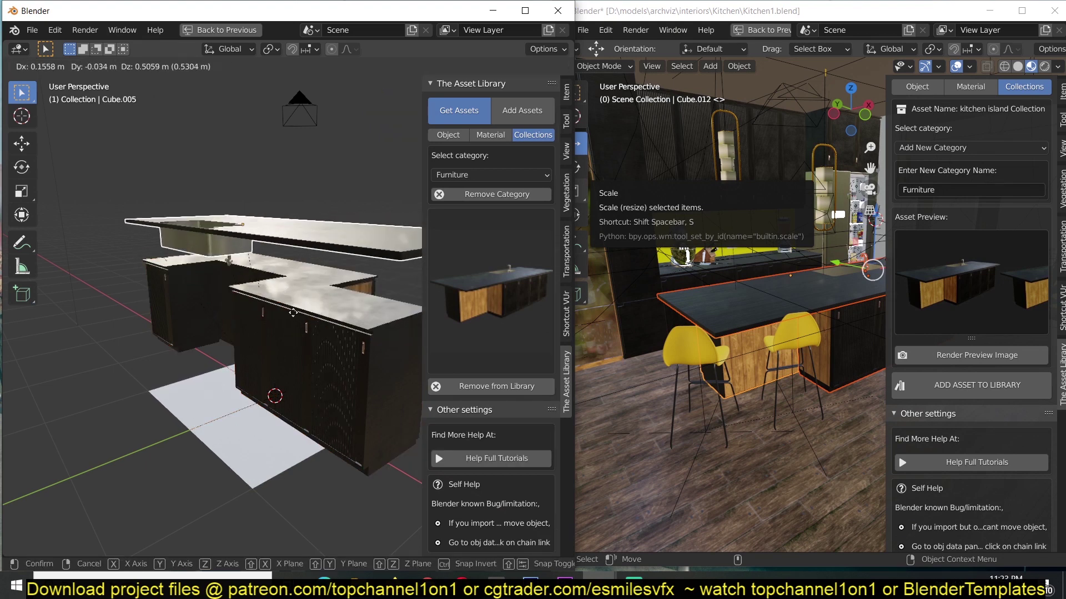
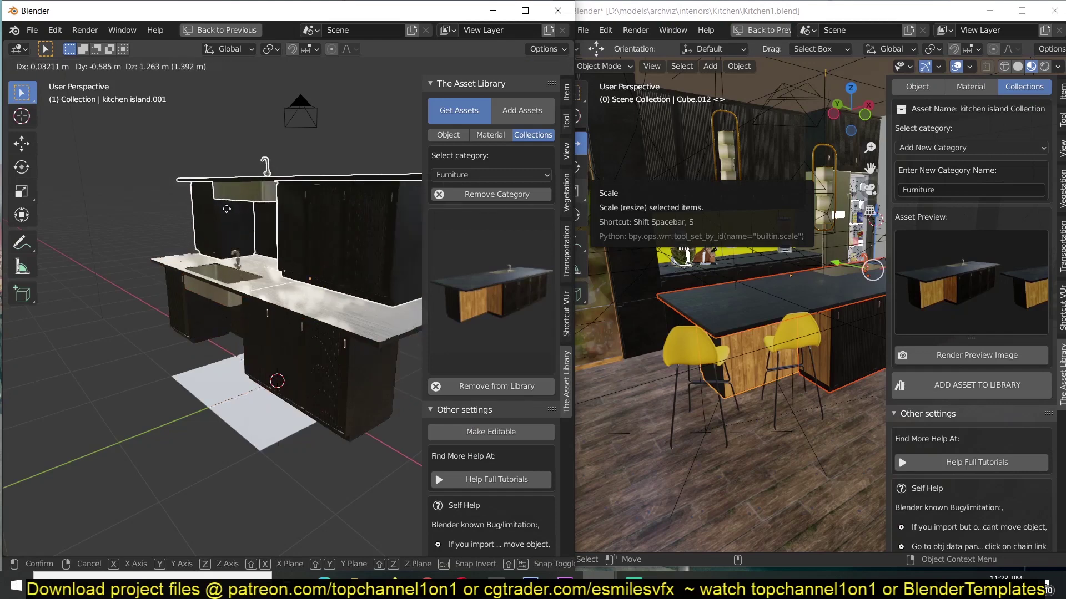
Place the moved kitchen island copy away from the original island and delete that copy from the scene
{"action": "left_click", "coordinate": [182, 356]}
{"action": "scroll", "coordinate": [181, 356], "scroll_direction": "down", "scroll_amount": 1}
{"action": "middle_click_drag", "start_coordinate": [181, 357], "coordinate": [308, 386]}
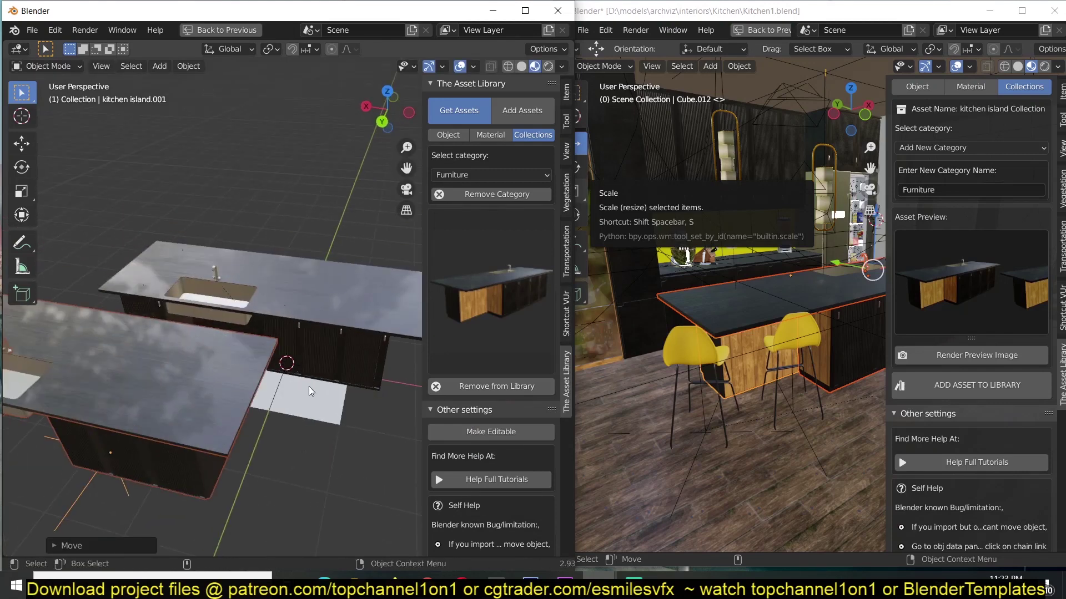
{"action": "scroll", "coordinate": [309, 386], "scroll_direction": "down", "scroll_amount": 3}
{"action": "key", "text": "r"}
{"action": "key", "text": "z"}
{"action": "right_click", "coordinate": [351, 316]}
{"action": "key", "text": "Delete"}
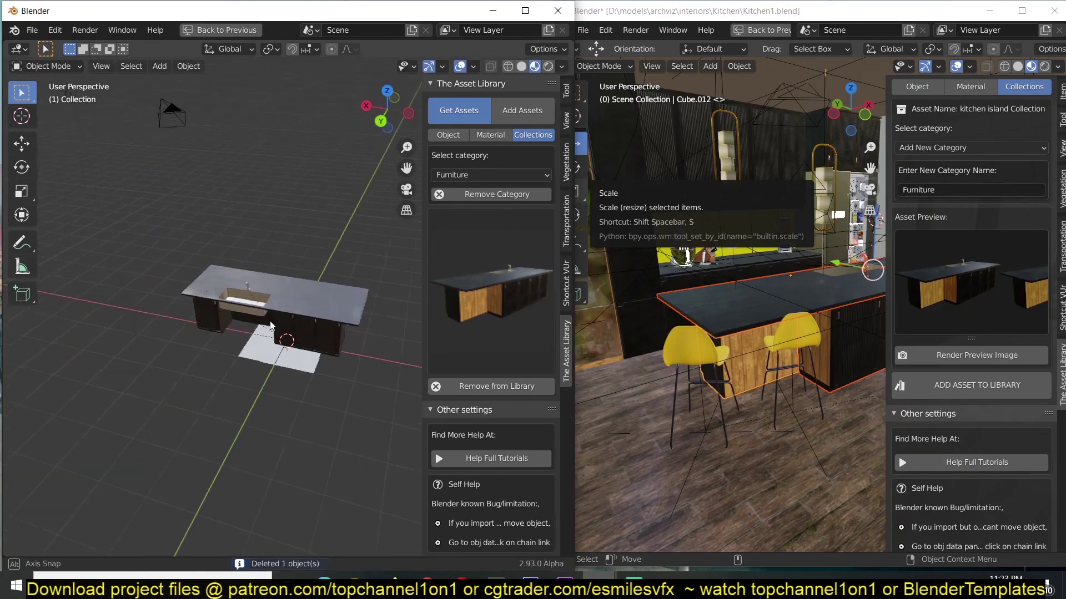
{"action": "middle_click_drag", "start_coordinate": [352, 316], "coordinate": [322, 306]}
{"action": "scroll", "coordinate": [317, 301], "scroll_direction": "up", "scroll_amount": 3}
{"action": "scroll", "coordinate": [725, 351], "scroll_direction": "up", "scroll_amount": 4}
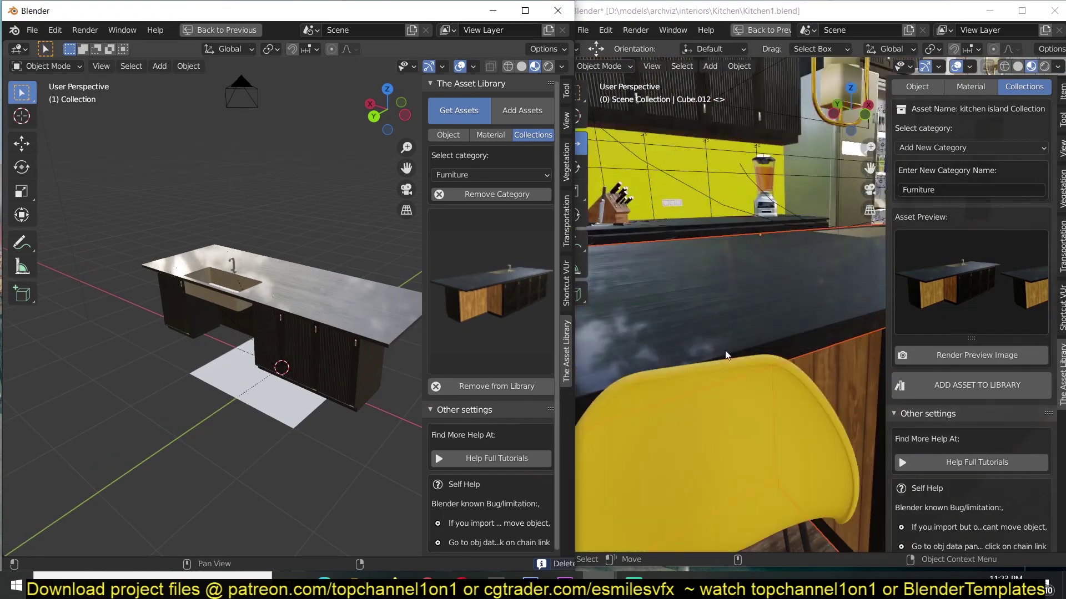
Return to the Kitchen1.blend window, select a yellow dining chair at the island and extend the selection to its whole collection
{"action": "middle_click", "coordinate": [724, 351]}
{"action": "scroll", "coordinate": [725, 351], "scroll_direction": "down", "scroll_amount": 3}
{"action": "middle_click_drag", "start_coordinate": [725, 351], "coordinate": [685, 361]}
{"action": "left_click", "coordinate": [685, 360]}
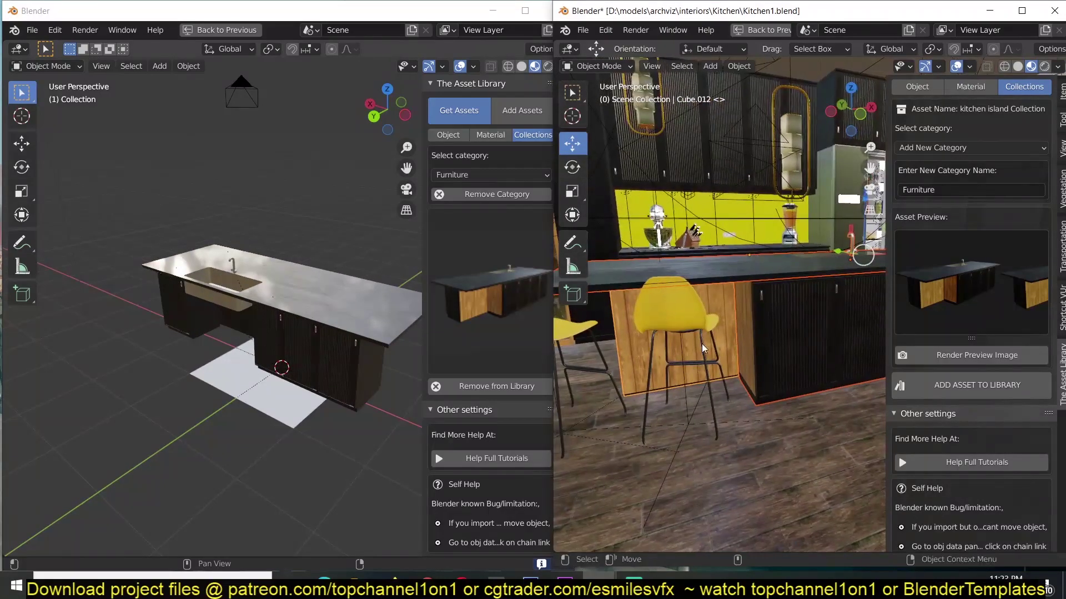
{"action": "middle_click_drag", "start_coordinate": [688, 322], "coordinate": [679, 341]}
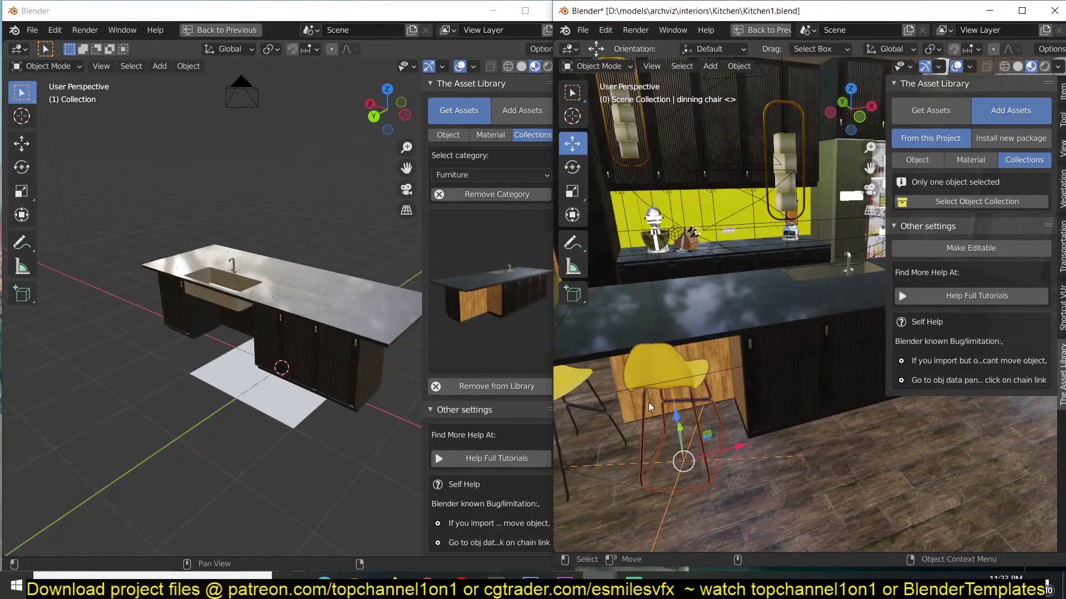
{"action": "scroll", "coordinate": [764, 367], "scroll_direction": "down", "scroll_amount": 2}
{"action": "middle_click_drag", "start_coordinate": [742, 370], "coordinate": [778, 351], "text": "shift"}
{"action": "scroll", "coordinate": [772, 364], "scroll_direction": "up", "scroll_amount": 3}
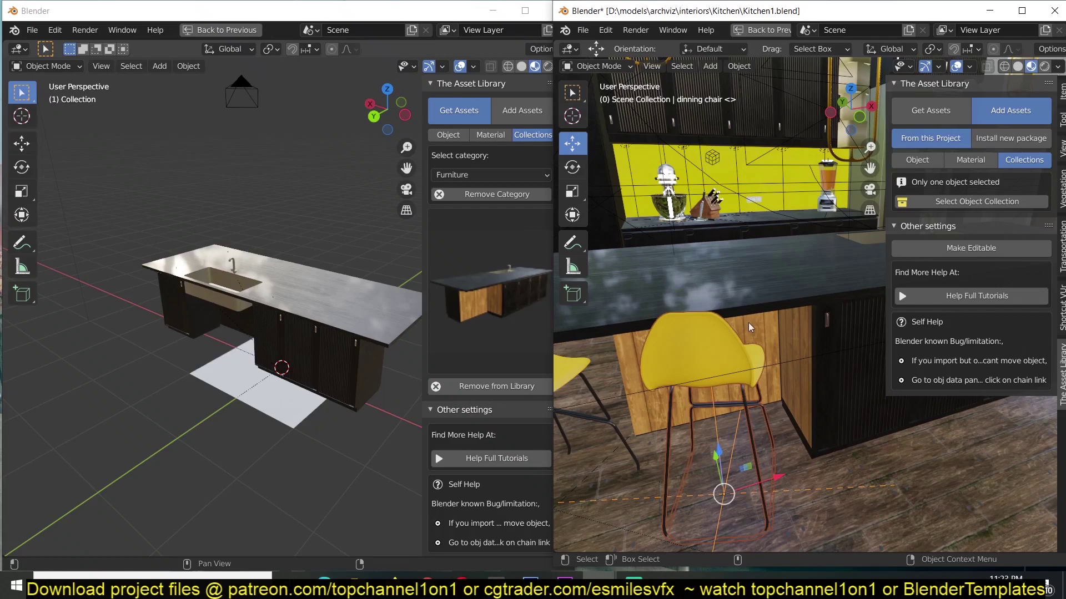
{"action": "left_click", "coordinate": [963, 203]}
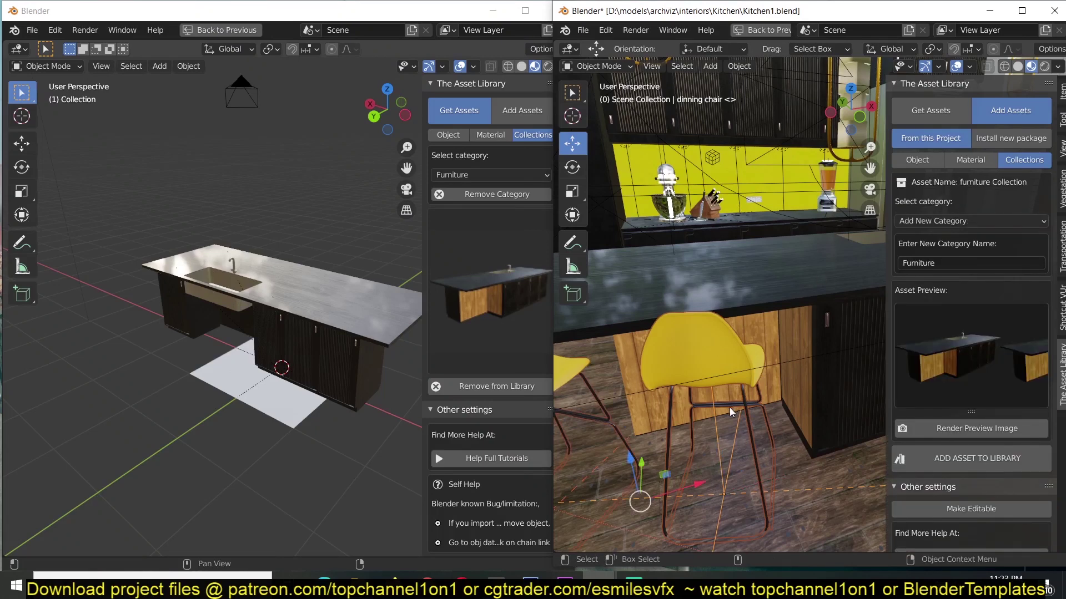
Show the kitchen in wireframe and examine which objects the chair's collection selection covers
{"action": "scroll", "coordinate": [687, 396], "scroll_direction": "down", "scroll_amount": 5}
{"action": "key", "text": "alt+z"}
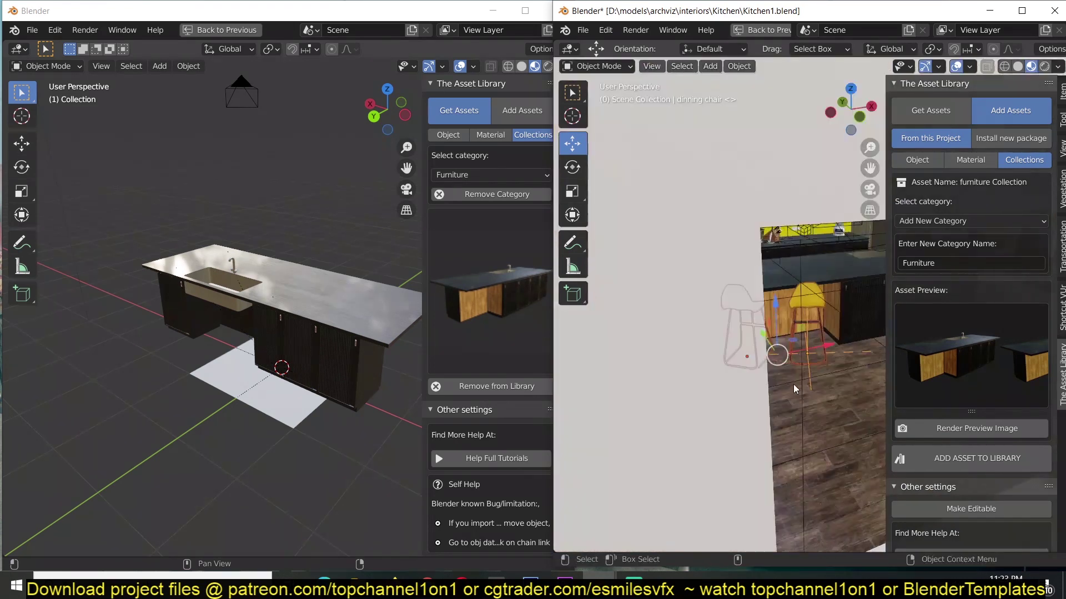
{"action": "middle_click_drag", "start_coordinate": [730, 370], "coordinate": [677, 360]}
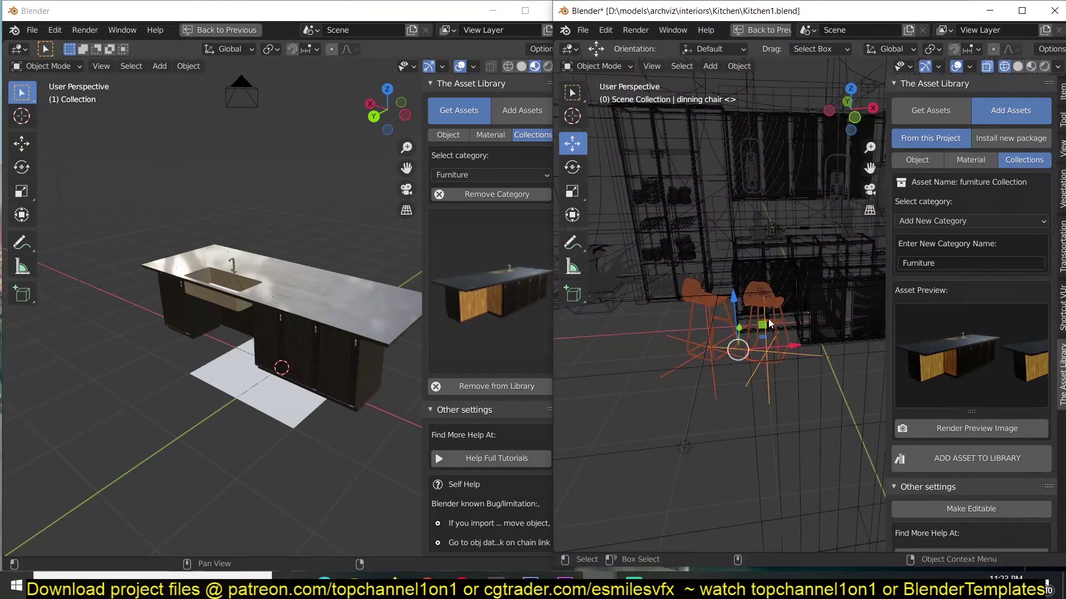
{"action": "scroll", "coordinate": [711, 379], "scroll_direction": "down", "scroll_amount": 2}
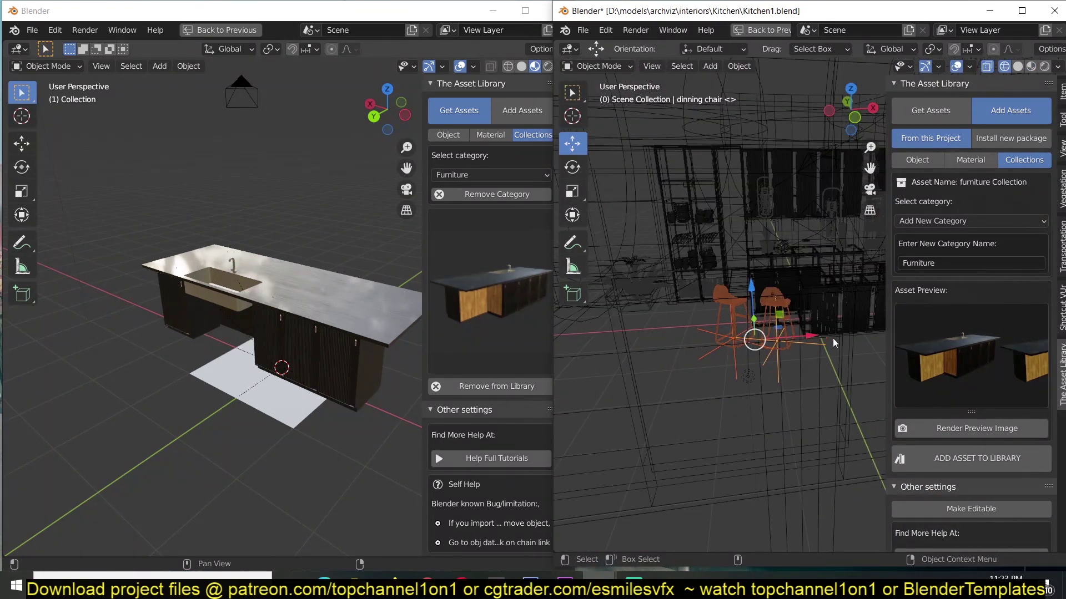
{"action": "scroll", "coordinate": [775, 341], "scroll_direction": "up", "scroll_amount": 2}
Return the kitchen to solid shading, select a single dining chair and set the asset type to Object
{"action": "left_click", "coordinate": [759, 295]}
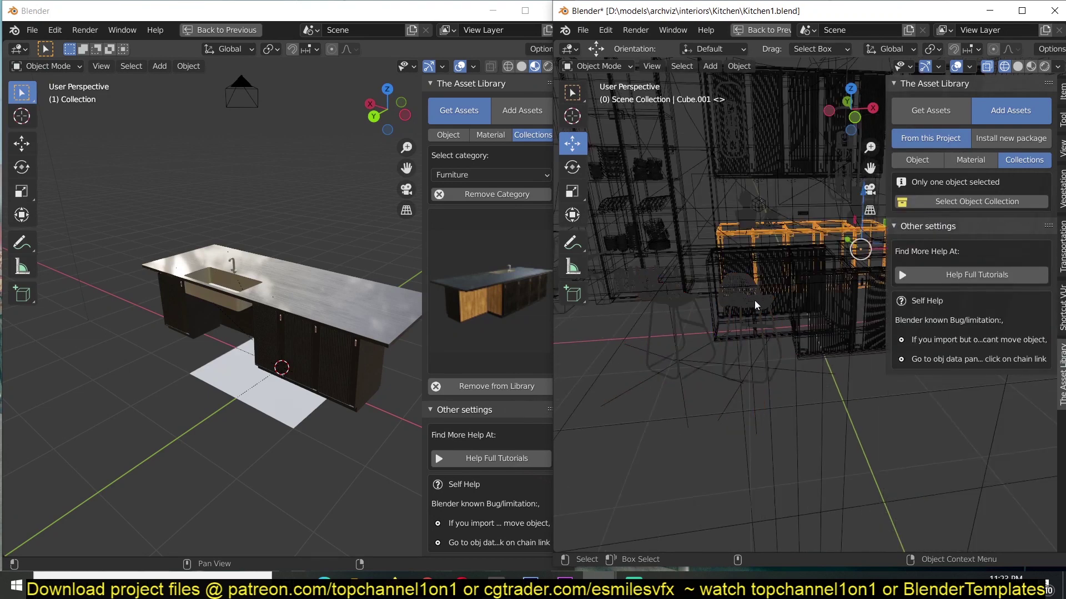
{"action": "left_click", "coordinate": [760, 308]}
{"action": "key", "text": "z"}
{"action": "scroll", "coordinate": [722, 388], "scroll_direction": "up", "scroll_amount": 6}
{"action": "scroll", "coordinate": [720, 389], "scroll_direction": "down", "scroll_amount": 6}
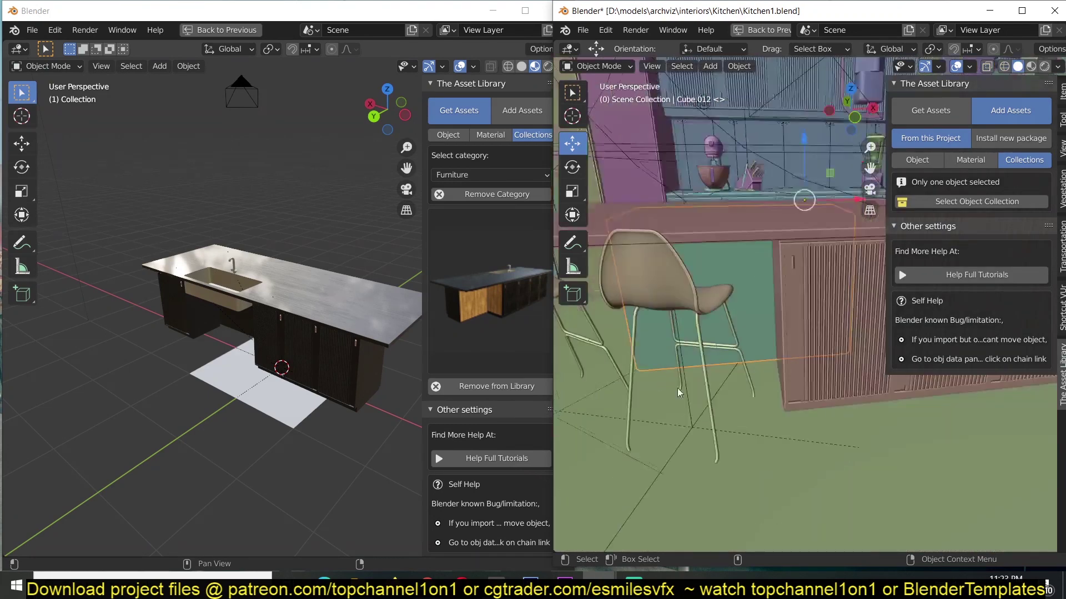
{"action": "middle_click_drag", "start_coordinate": [677, 388], "coordinate": [722, 395]}
{"action": "left_click", "coordinate": [758, 317]}
{"action": "middle_click_drag", "start_coordinate": [758, 319], "coordinate": [691, 401]}
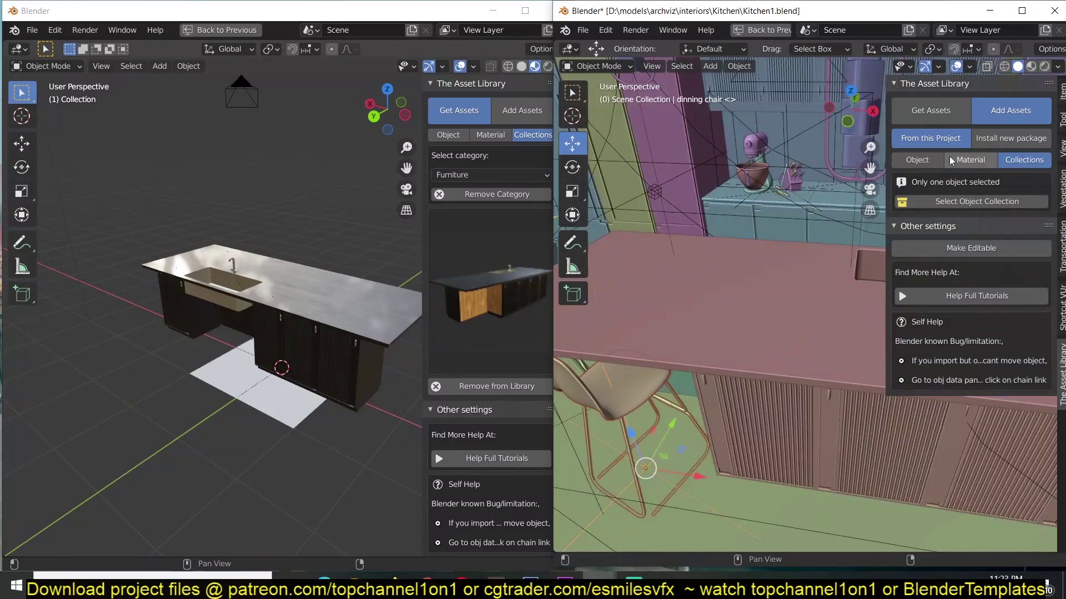
{"action": "left_click", "coordinate": [917, 159]}
{"action": "middle_click_drag", "start_coordinate": [699, 333], "coordinate": [783, 308]}
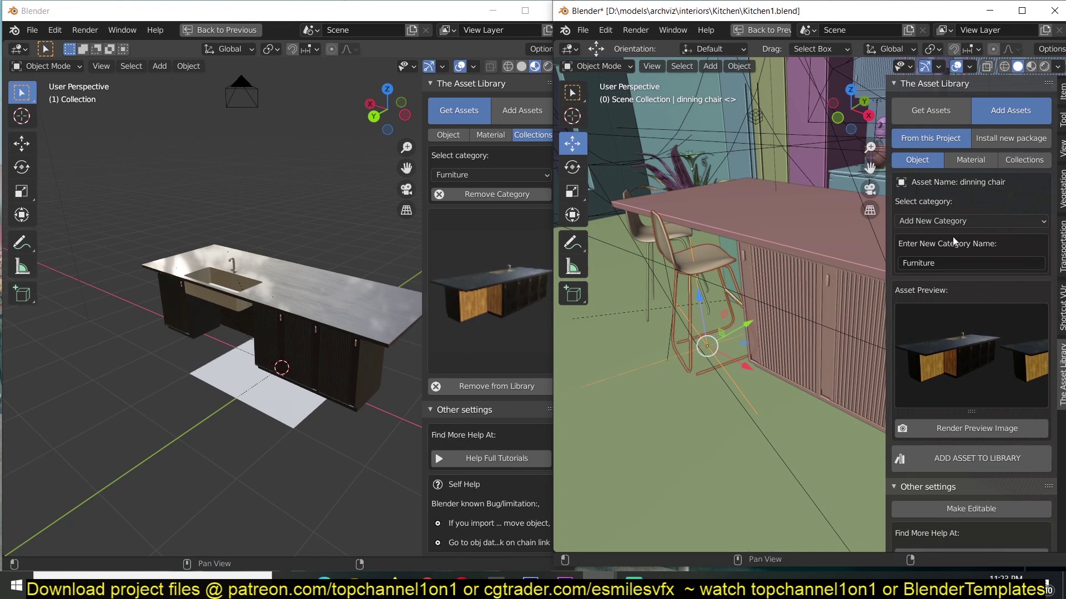
Render the dining chair's preview image and add the chair to the library under a new category named Furniture
{"action": "left_click", "coordinate": [968, 221]}
{"action": "left_click", "coordinate": [941, 253]}
{"action": "scroll", "coordinate": [947, 398], "scroll_direction": "down", "scroll_amount": 1}
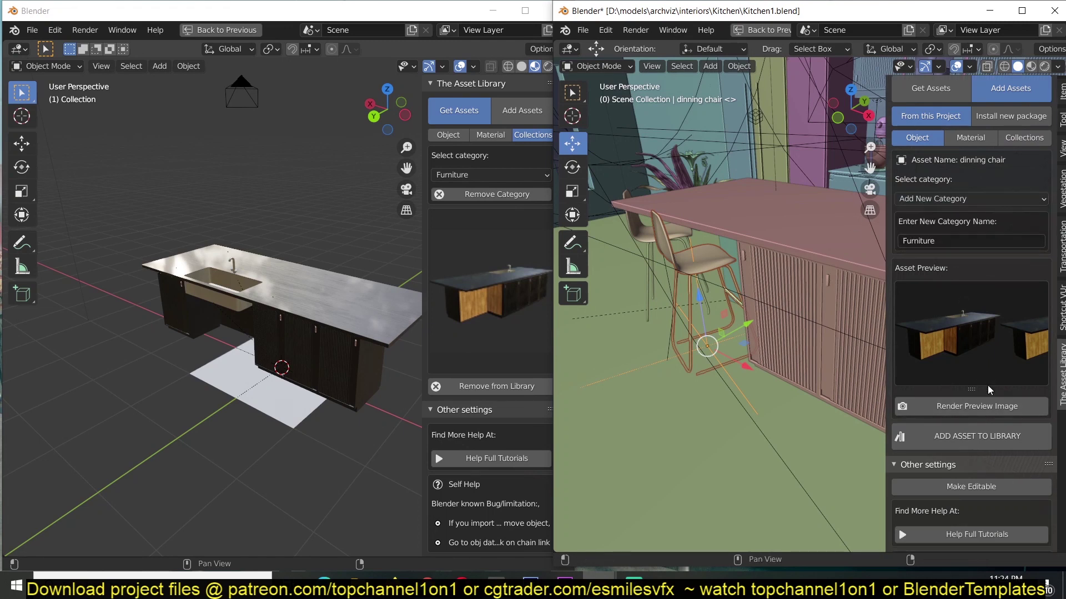
{"action": "left_click", "coordinate": [985, 407]}
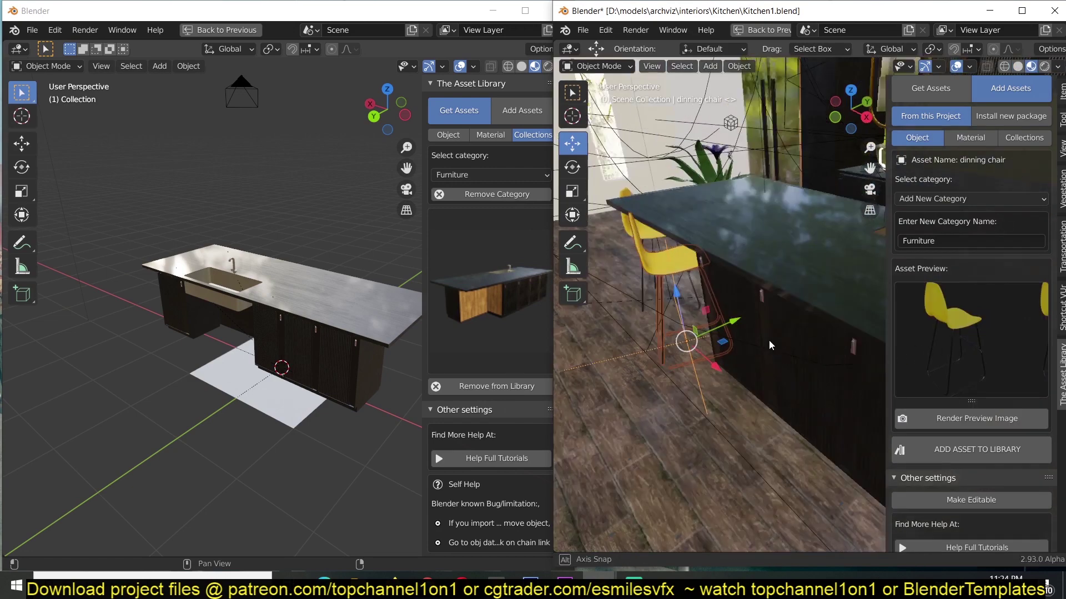
{"action": "middle_click_drag", "start_coordinate": [721, 321], "coordinate": [824, 405]}
{"action": "left_click", "coordinate": [1001, 424]}
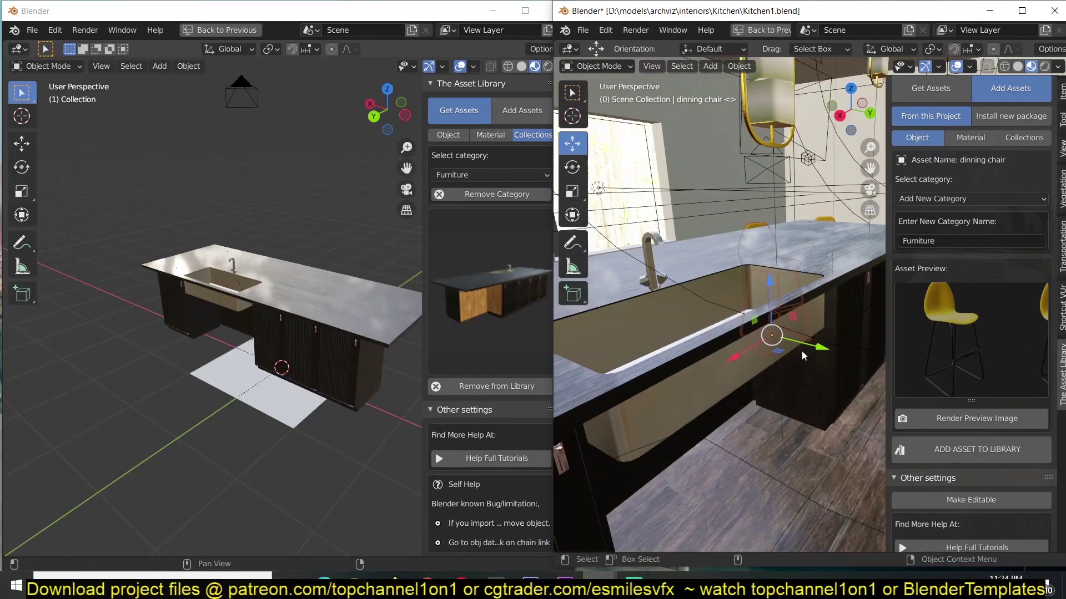
{"action": "left_click", "coordinate": [979, 437]}
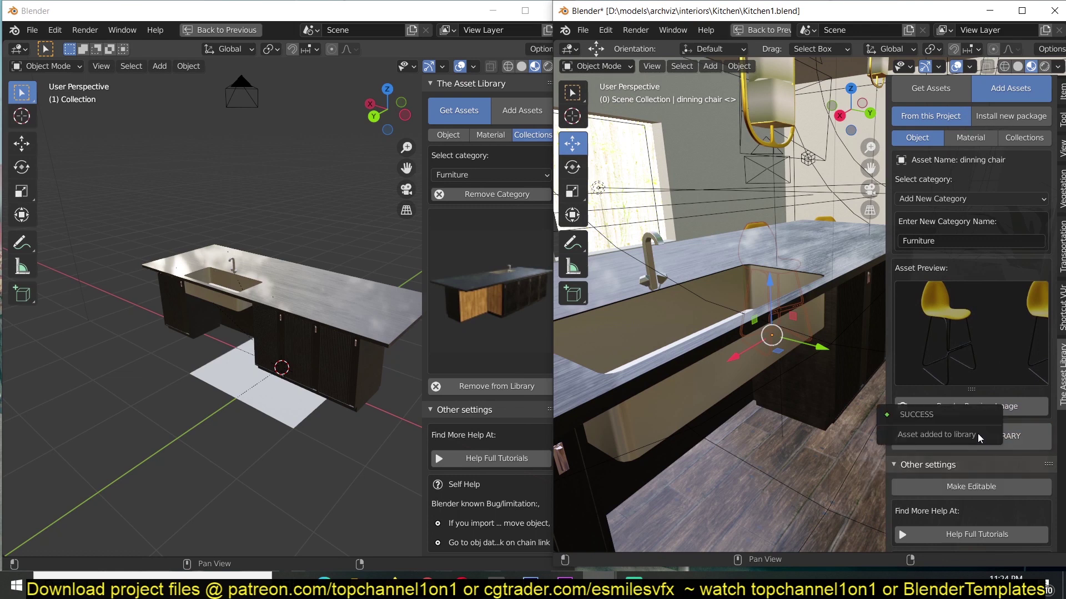
Switch to the other scene's window and import the dining chair from the library's Object assets in the Furniture category
{"action": "scroll", "coordinate": [303, 363], "scroll_direction": "down", "scroll_amount": 2}
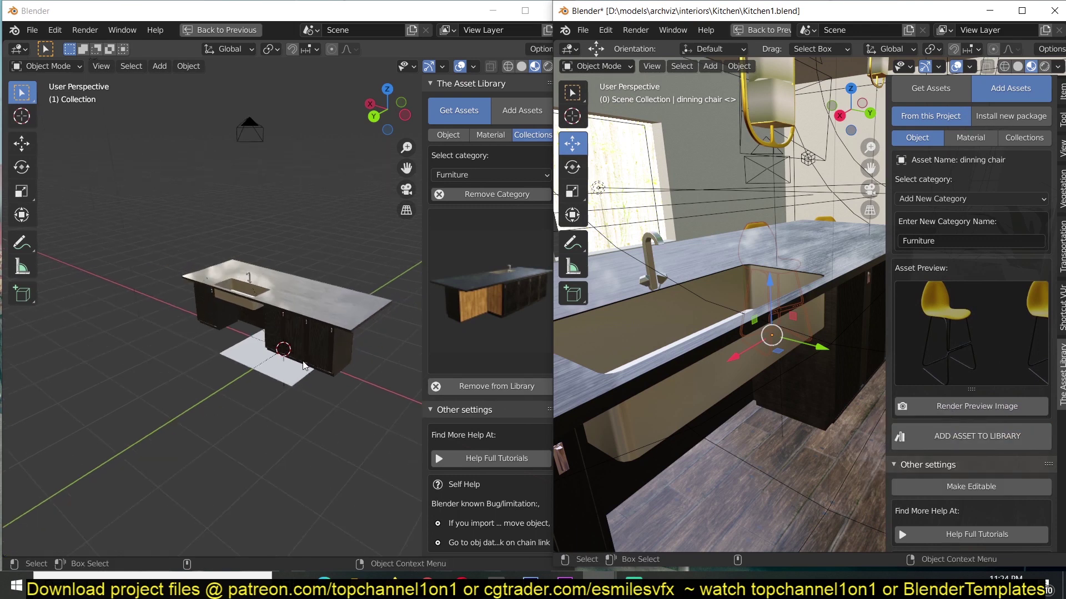
{"action": "middle_click_drag", "start_coordinate": [303, 363], "coordinate": [290, 378], "text": "shift"}
{"action": "left_click", "coordinate": [447, 135]}
{"action": "left_click", "coordinate": [491, 262]}
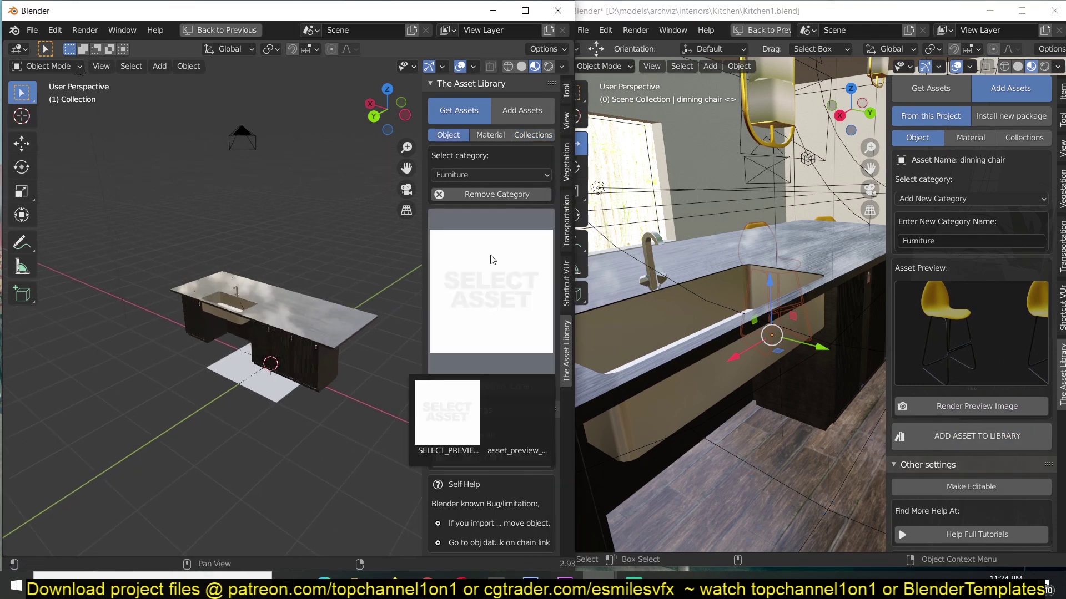
{"action": "left_click", "coordinate": [513, 405]}
{"action": "middle_click_drag", "start_coordinate": [321, 358], "coordinate": [280, 386]}
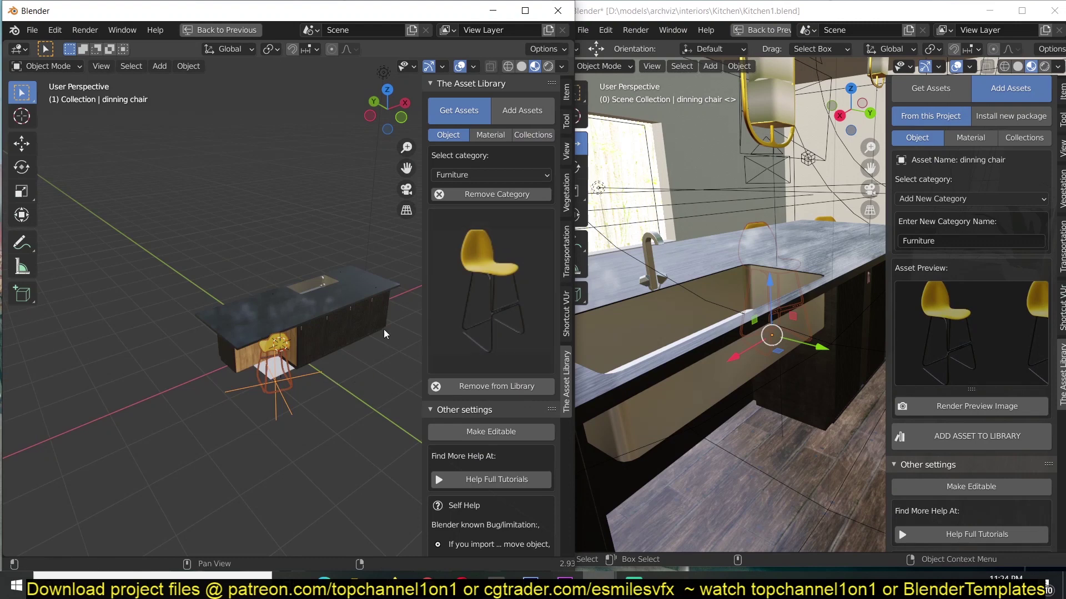
{"action": "scroll", "coordinate": [833, 364], "scroll_direction": "down", "scroll_amount": 2}
{"action": "scroll", "coordinate": [910, 360], "scroll_direction": "up", "scroll_amount": 1}
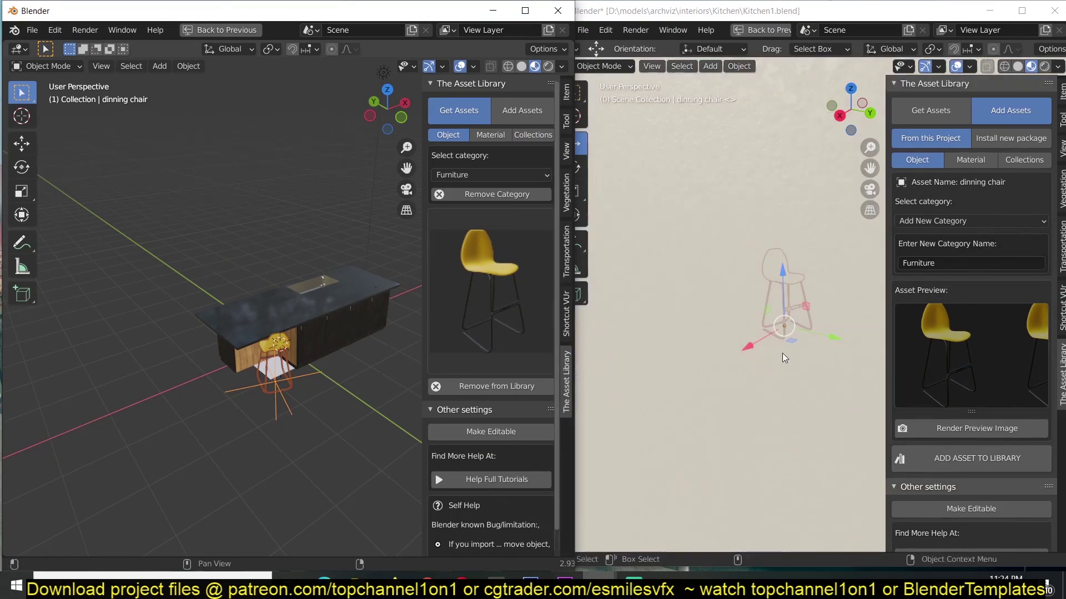
Select the island's countertop in the Kitchen1.blend window, restore the full editor layout and maximize the window
{"action": "scroll", "coordinate": [783, 355], "scroll_direction": "up", "scroll_amount": 2}
{"action": "left_click", "coordinate": [708, 320]}
{"action": "middle_click_drag", "start_coordinate": [709, 319], "coordinate": [577, 344]}
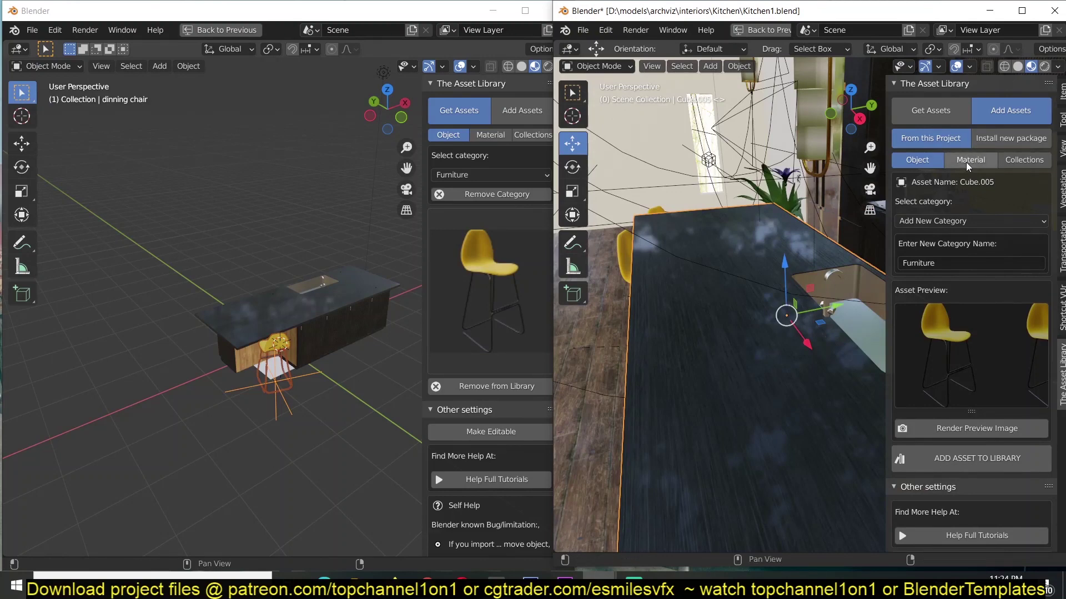
{"action": "mouse_move", "coordinate": [719, 245]}
{"action": "middle_mouse_down"}
{"action": "mouse_move", "coordinate": [695, 202]}
{"action": "mouse_move", "coordinate": [744, 228]}
{"action": "mouse_move", "coordinate": [701, 242]}
{"action": "middle_mouse_up"}
{"action": "key", "text": "ctrl+space"}
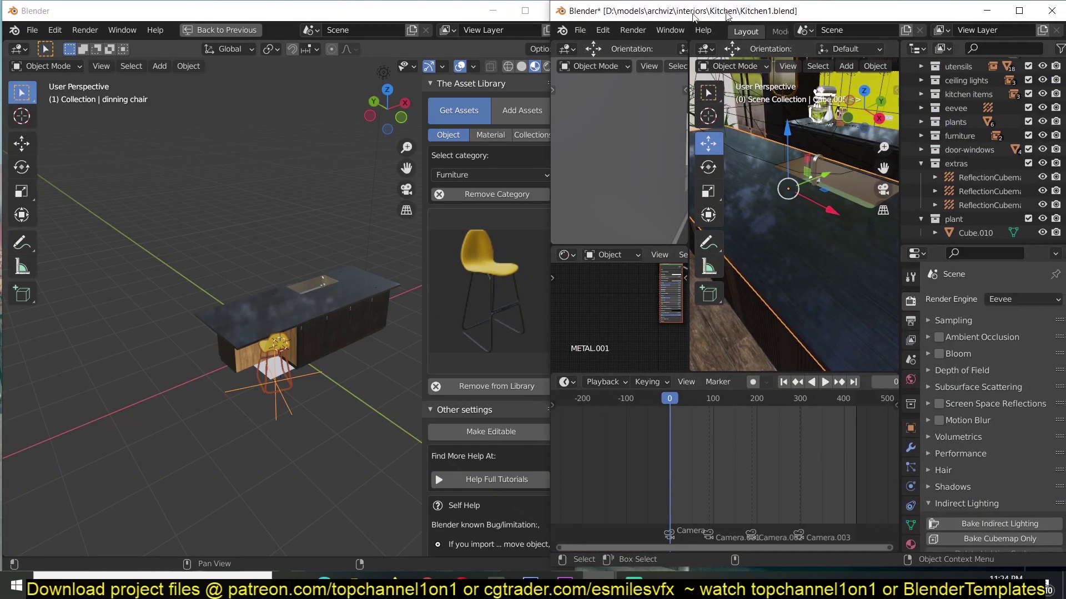
{"action": "left_click_drag", "start_coordinate": [865, 11], "coordinate": [666, 20]}
{"action": "left_click", "coordinate": [822, 20]}
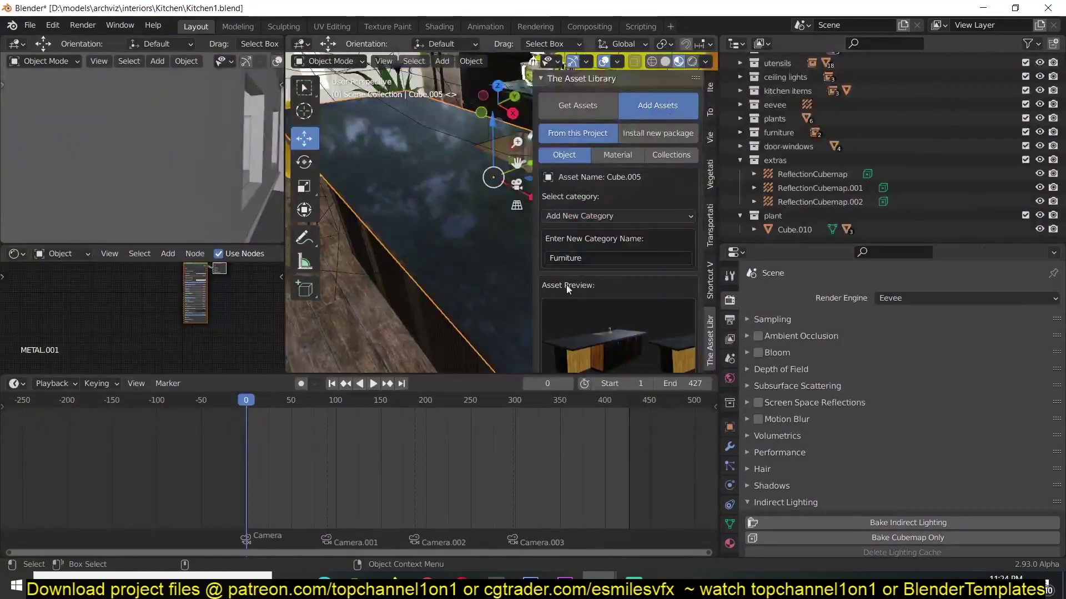
Set the asset type to Material with the island's countertop selected and open the countertop's material properties
{"action": "middle_click_drag", "start_coordinate": [527, 319], "coordinate": [443, 174]}
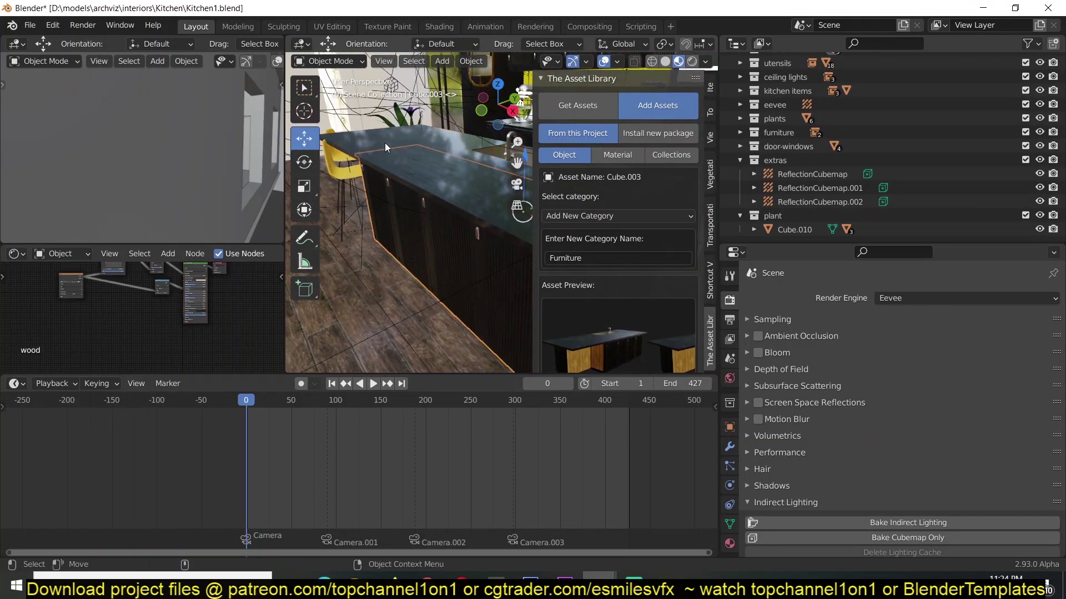
{"action": "left_click", "coordinate": [616, 158]}
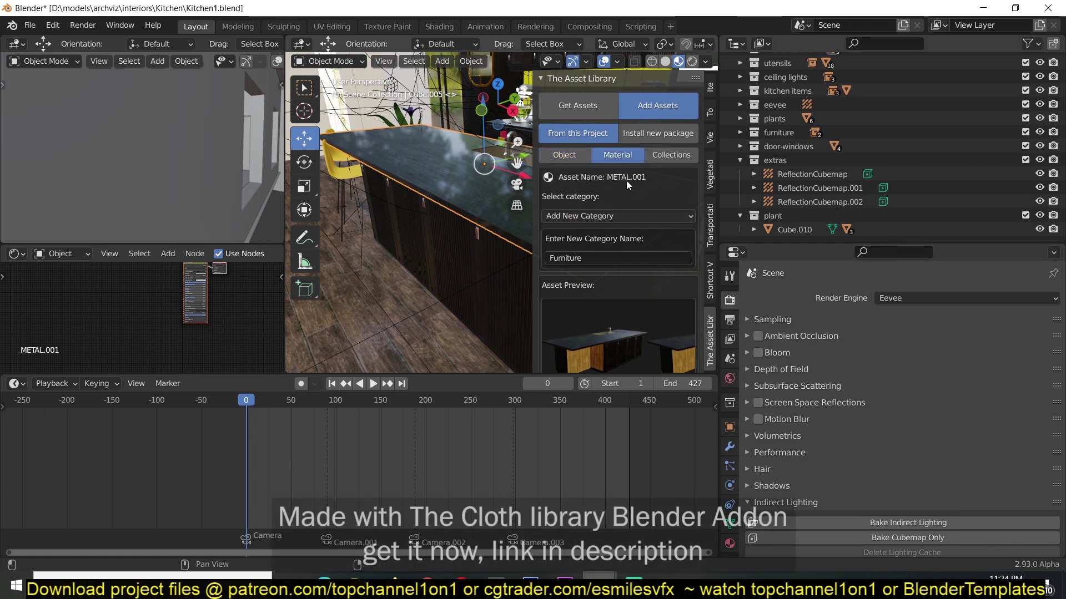
{"action": "middle_click_drag", "start_coordinate": [465, 194], "coordinate": [452, 234]}
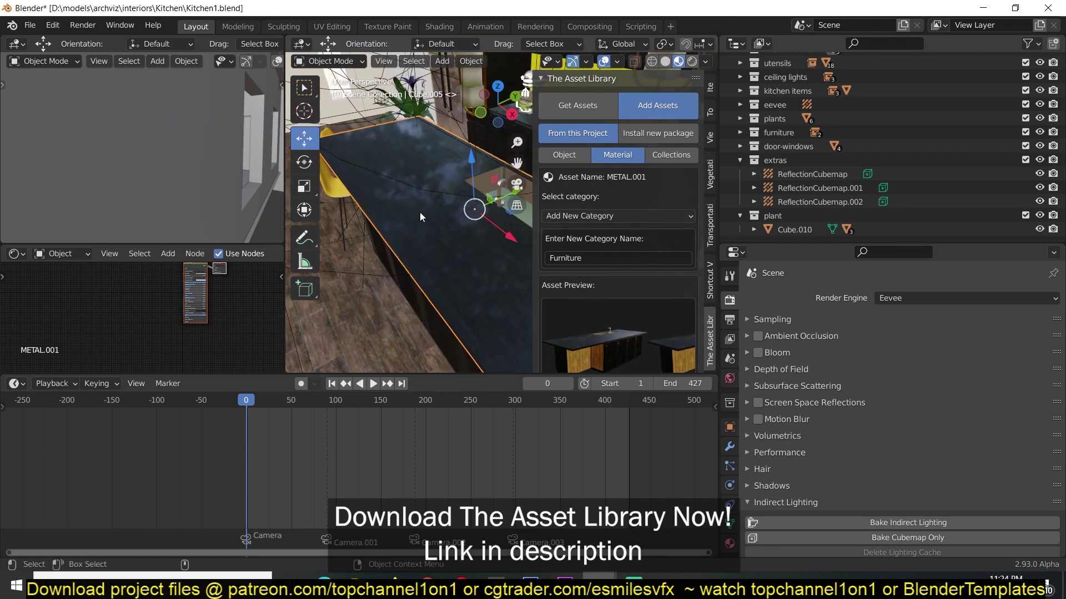
{"action": "mouse_move", "coordinate": [430, 193]}
{"action": "middle_mouse_down"}
{"action": "mouse_move", "coordinate": [457, 183]}
{"action": "mouse_move", "coordinate": [445, 199]}
{"action": "middle_mouse_up"}
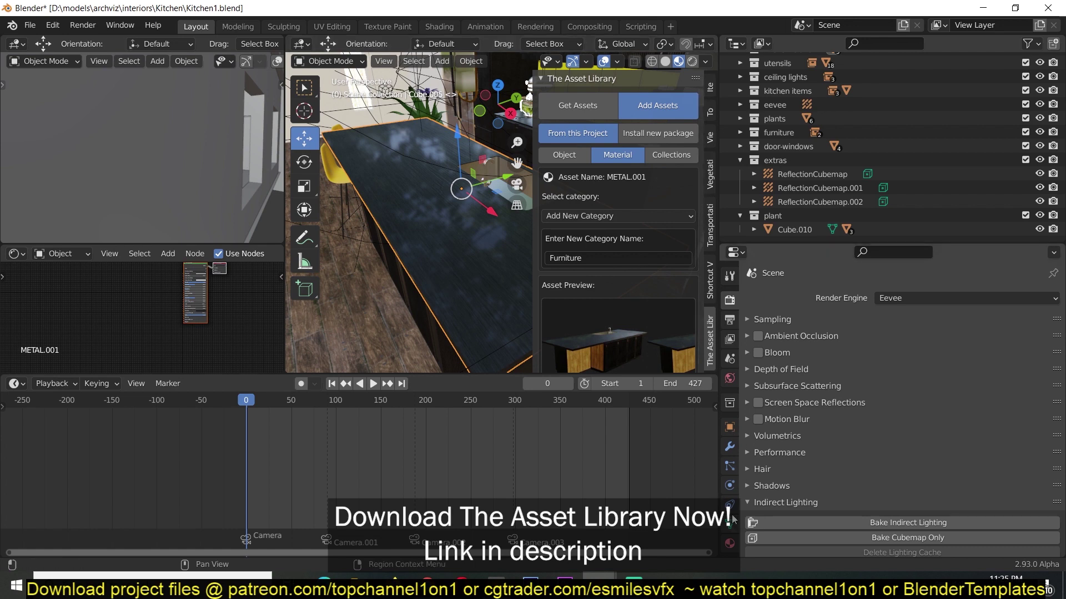
{"action": "left_click", "coordinate": [730, 544]}
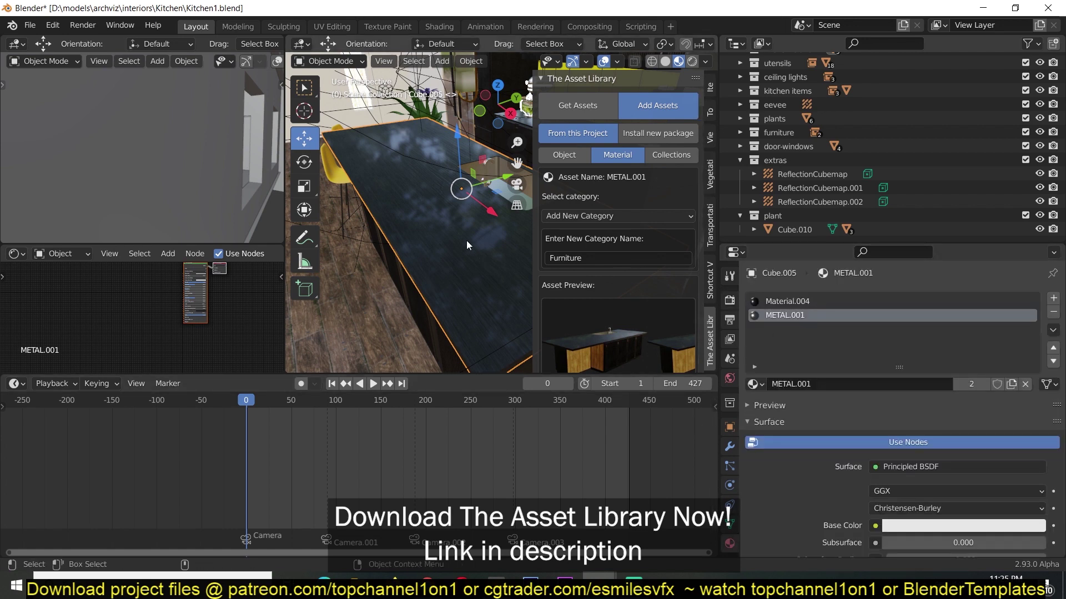
{"action": "middle_click_drag", "start_coordinate": [418, 228], "coordinate": [420, 216]}
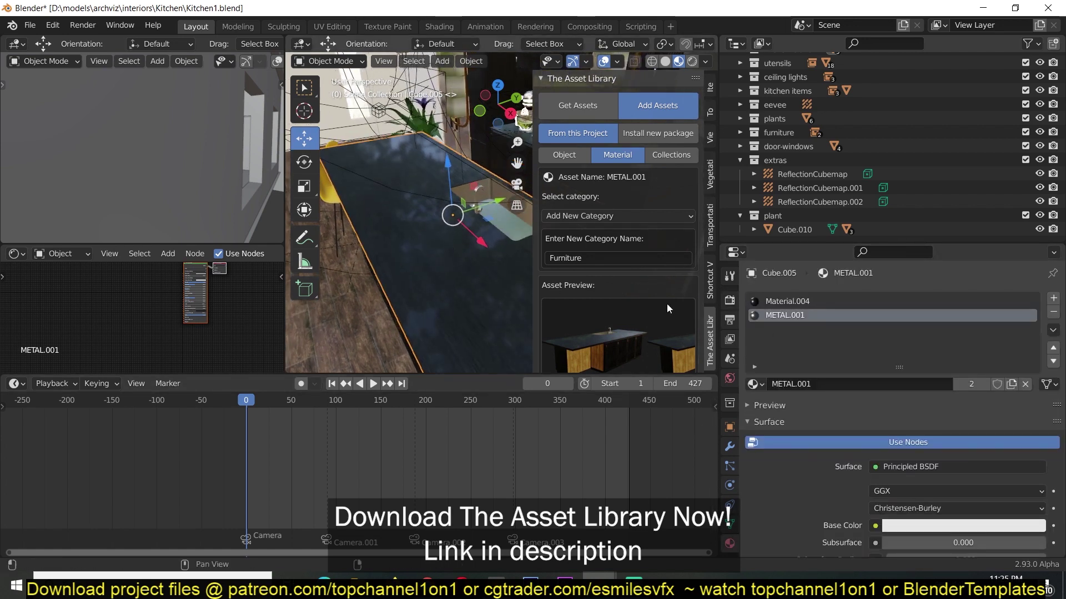
Choose the countertop's Material.004 and rename it wood vanish
{"action": "left_click", "coordinate": [788, 300]}
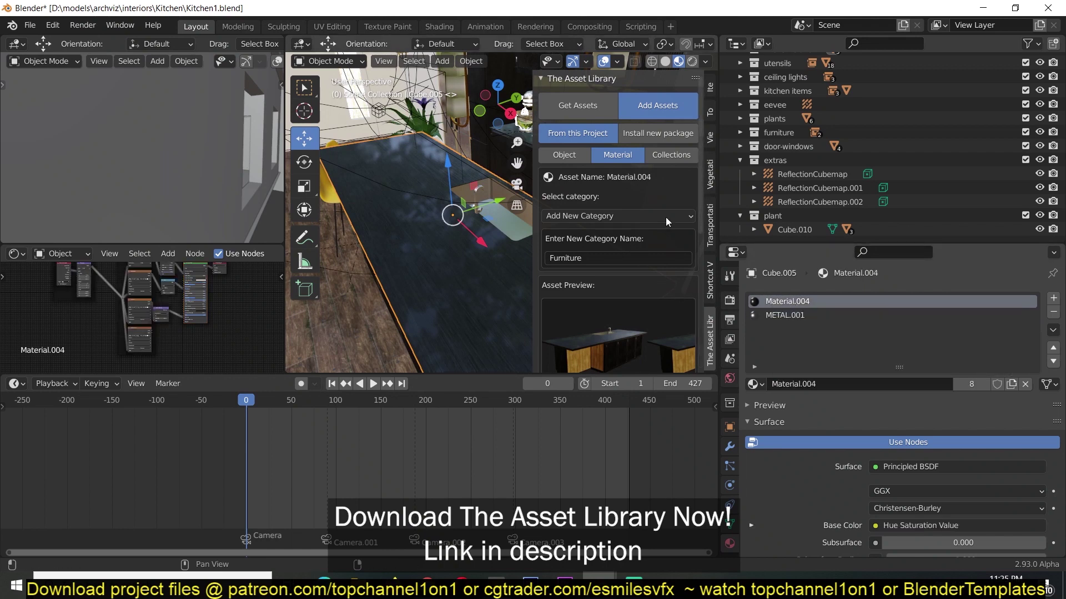
{"action": "left_click", "coordinate": [844, 386]}
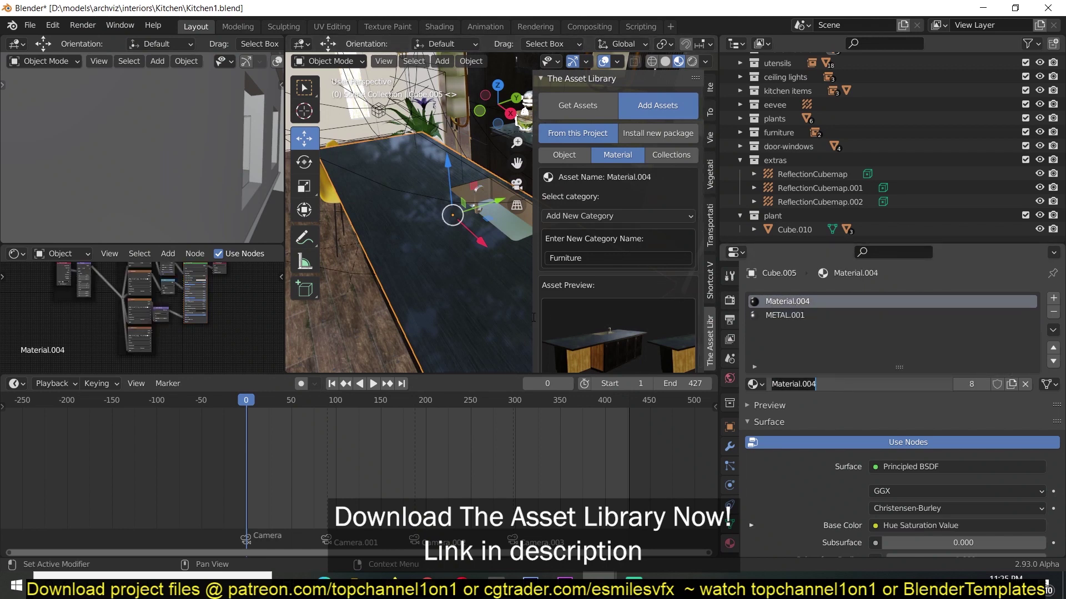
{"action": "type", "text": "wood vanish"}
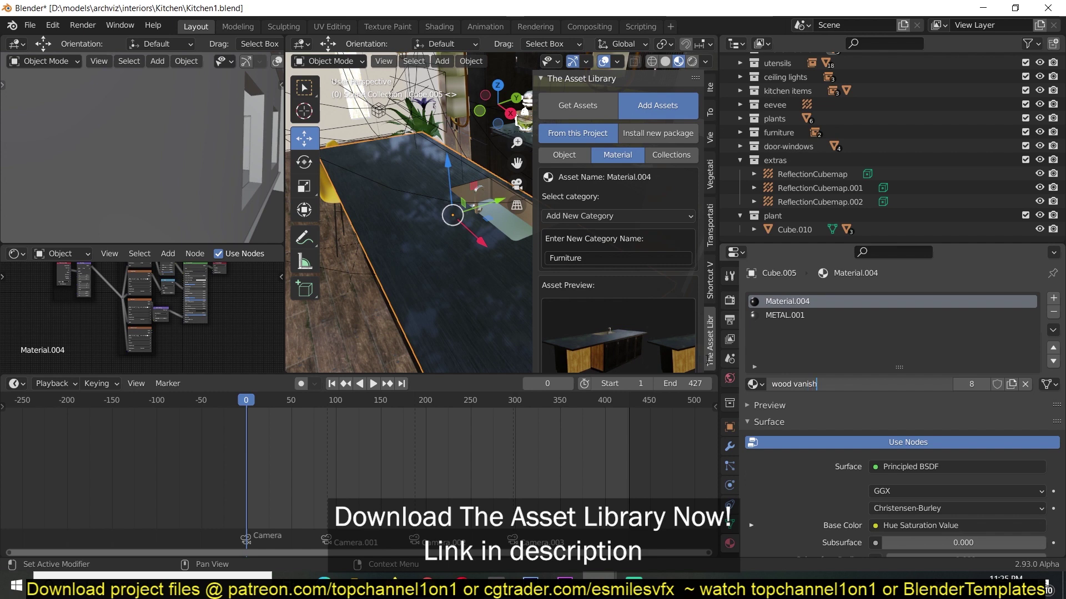
{"action": "key", "text": "Return"}
{"action": "middle_click_drag", "start_coordinate": [423, 219], "coordinate": [432, 241], "text": "shift"}
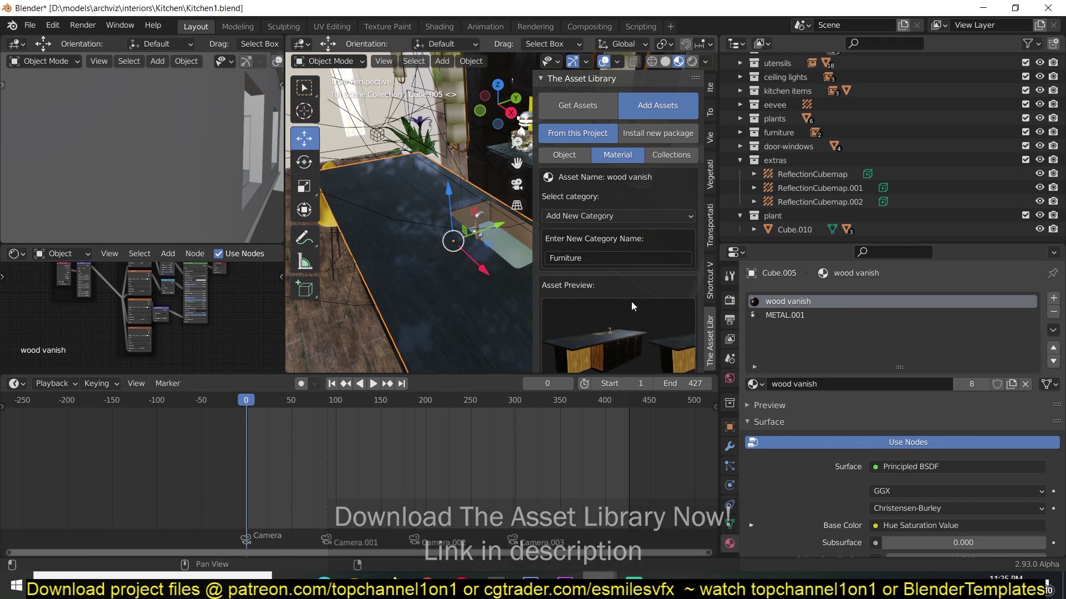
Save Kitchen1.blend and choose Add New Category as the category for the countertop's wood vanish material
{"action": "key", "text": "ctrl+s"}
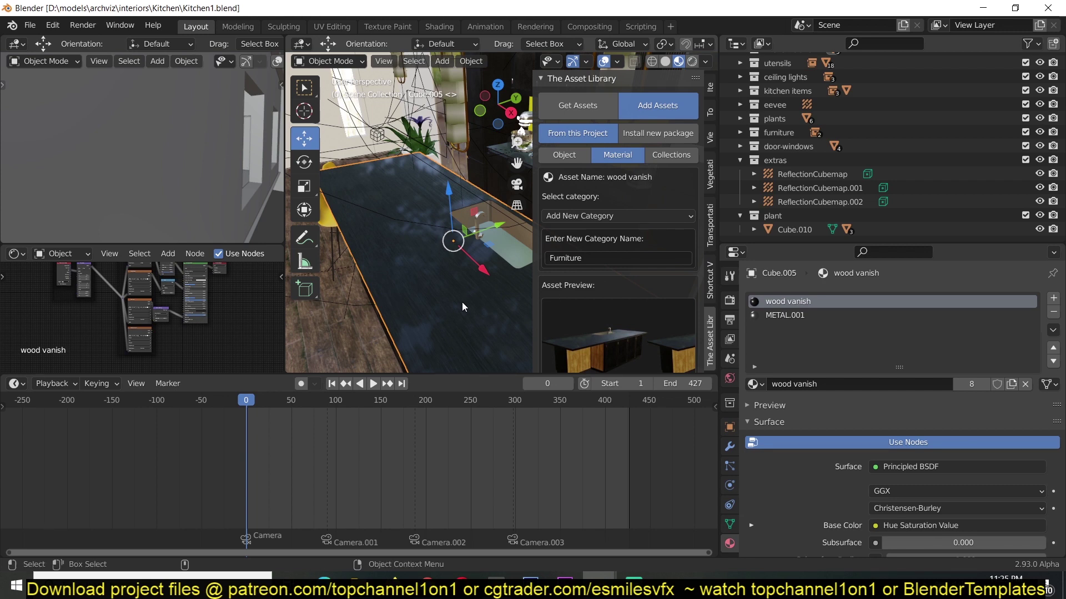
{"action": "middle_click_drag", "start_coordinate": [462, 302], "coordinate": [504, 222]}
{"action": "scroll", "coordinate": [659, 251], "scroll_direction": "down", "scroll_amount": 5}
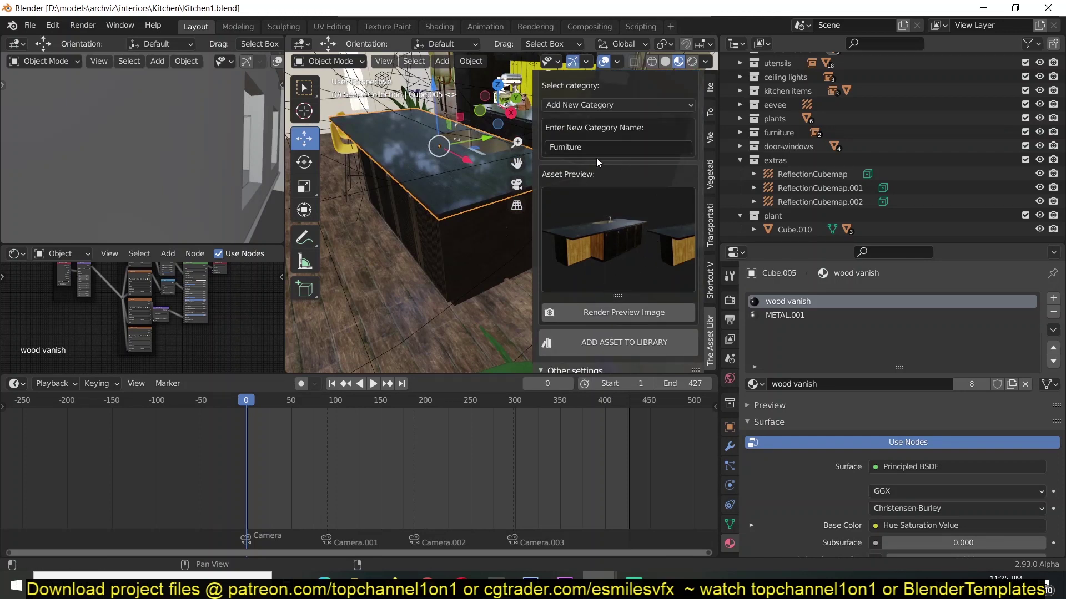
{"action": "left_click", "coordinate": [619, 105]}
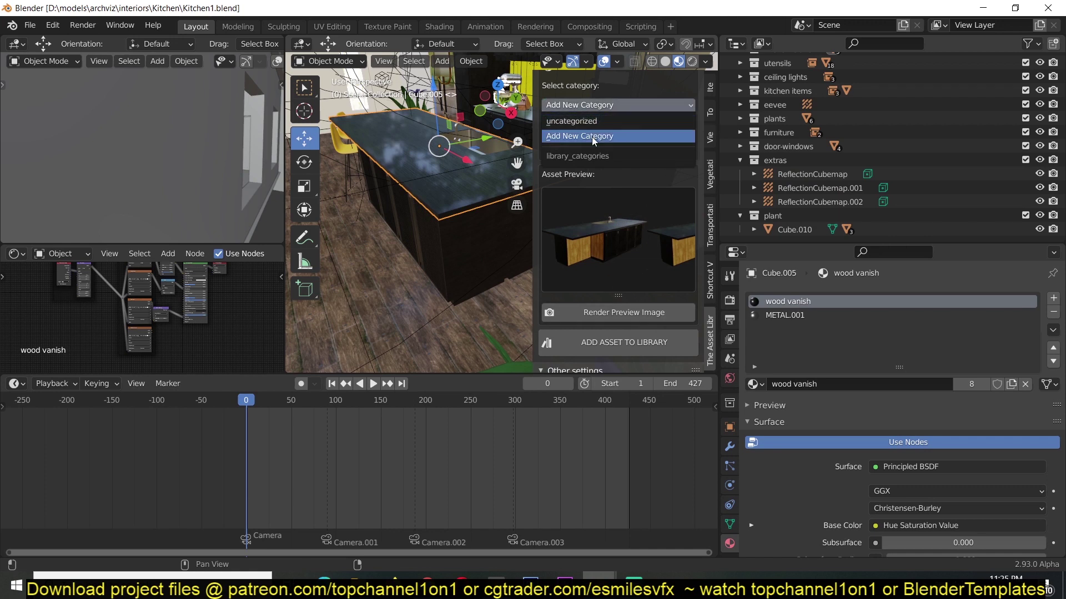
{"action": "left_click", "coordinate": [621, 87]}
{"action": "scroll", "coordinate": [588, 167], "scroll_direction": "up", "scroll_amount": 3}
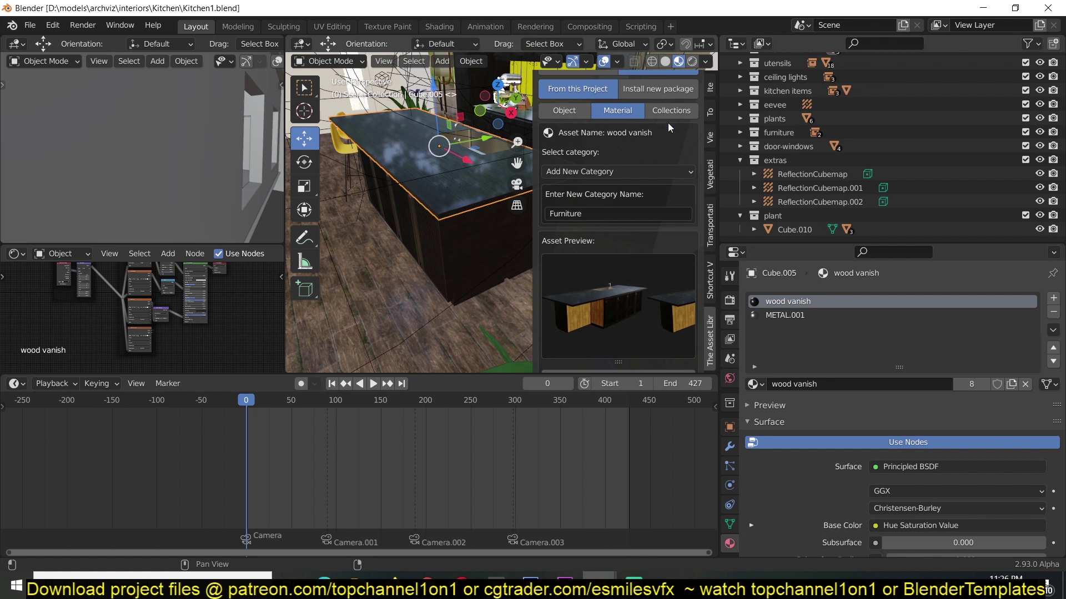
{"action": "left_click", "coordinate": [565, 111]}
{"action": "left_click", "coordinate": [622, 116]}
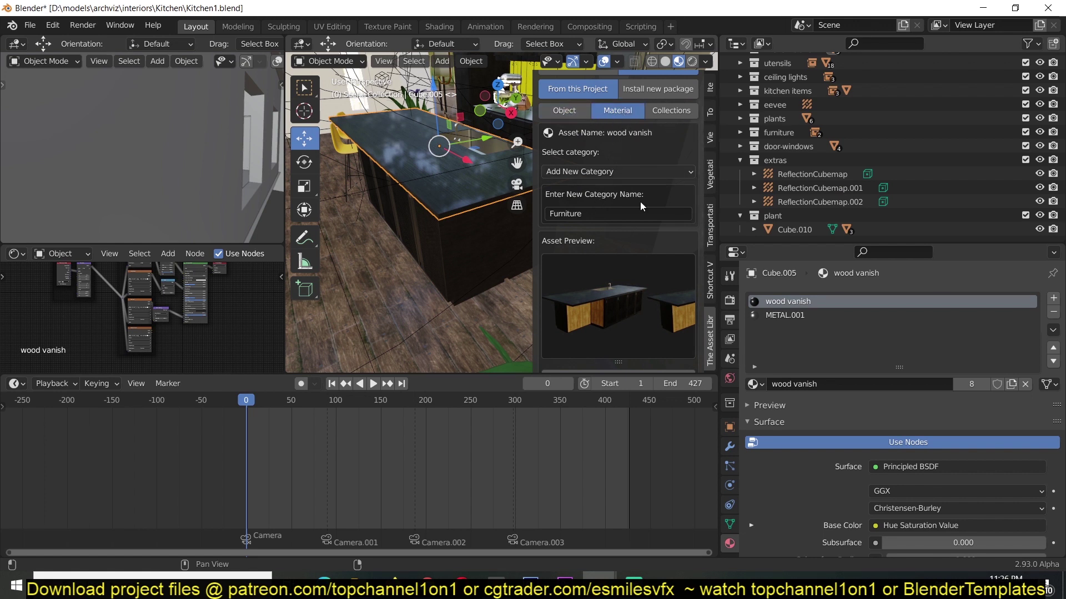
{"action": "left_click", "coordinate": [638, 169]}
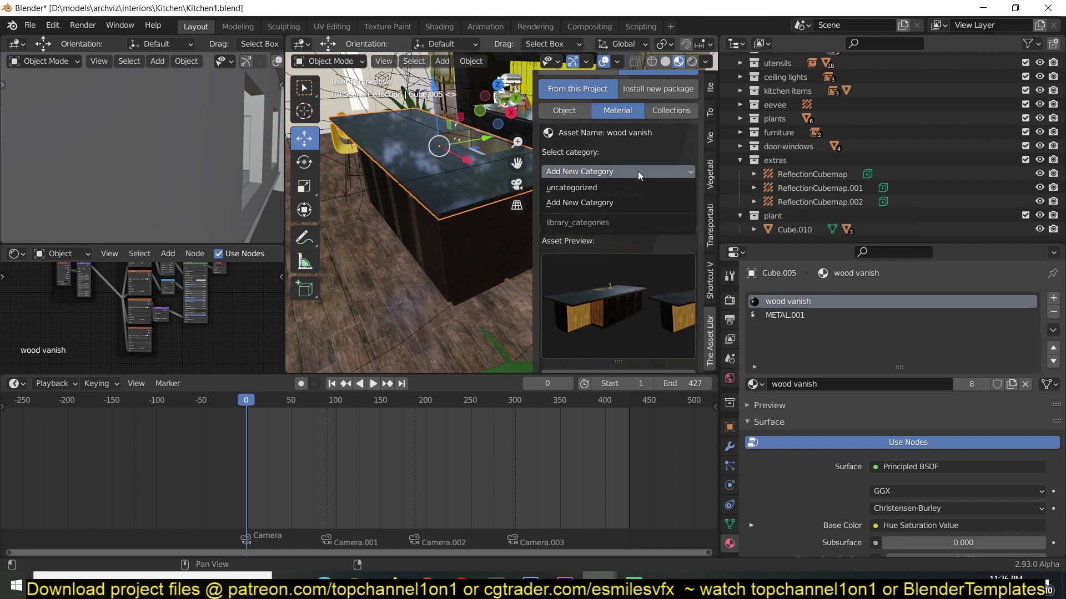
{"action": "left_click", "coordinate": [611, 202]}
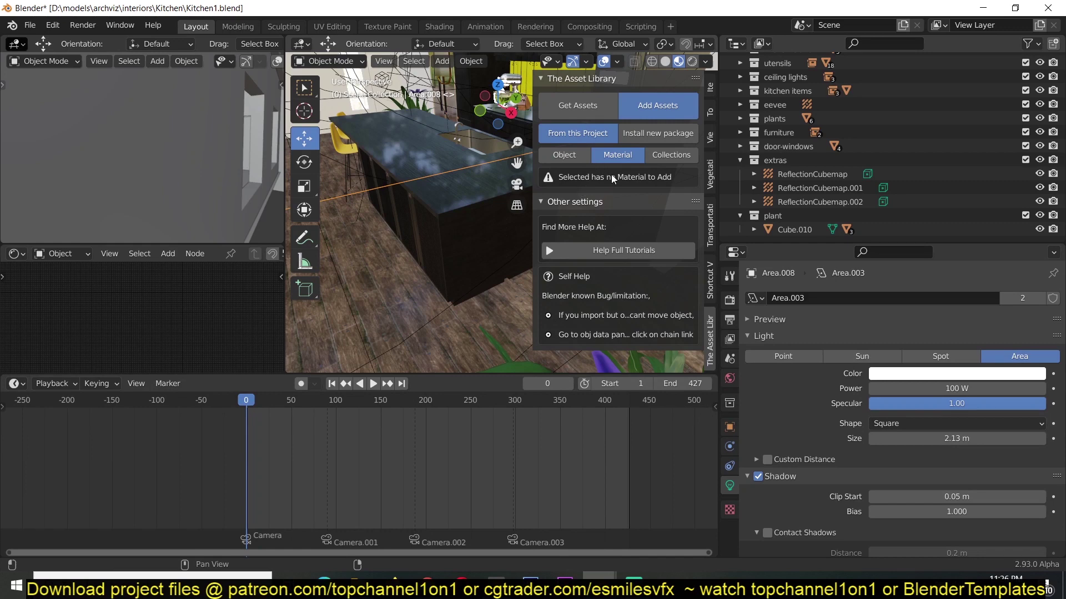
Select the floor, the island's body and the countertop in turn to check which material each offers as an asset
{"action": "left_click", "coordinate": [423, 147]}
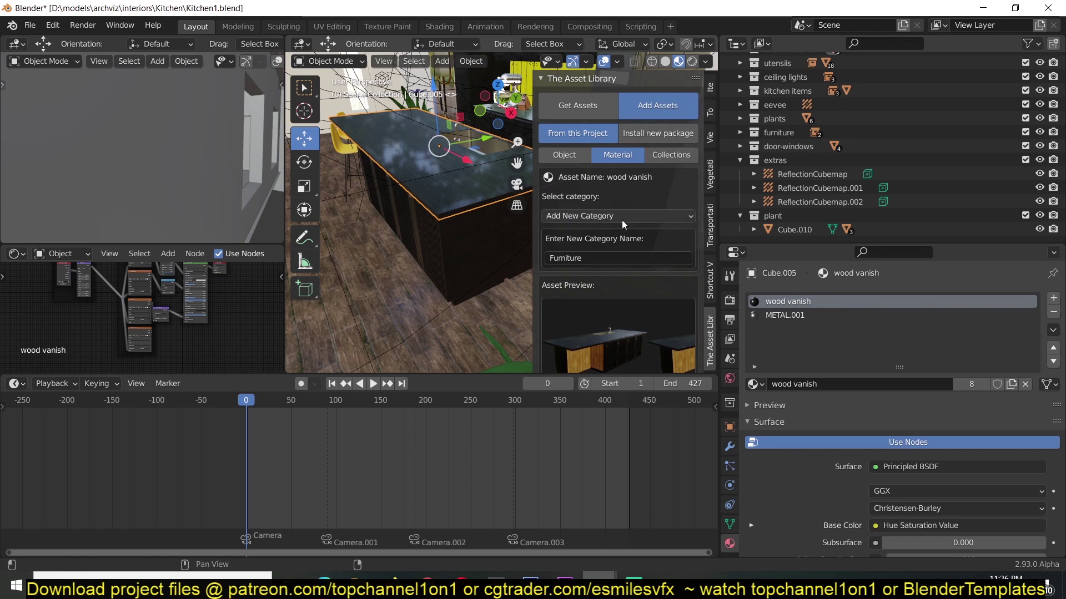
{"action": "left_click", "coordinate": [382, 261]}
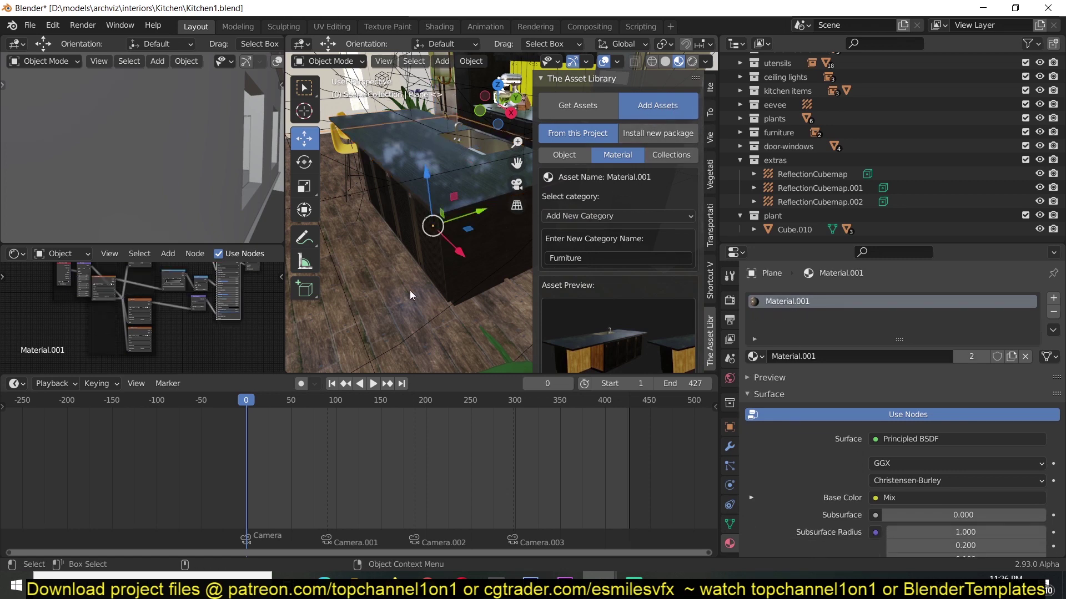
{"action": "left_click", "coordinate": [464, 284]}
{"action": "left_click", "coordinate": [421, 241]}
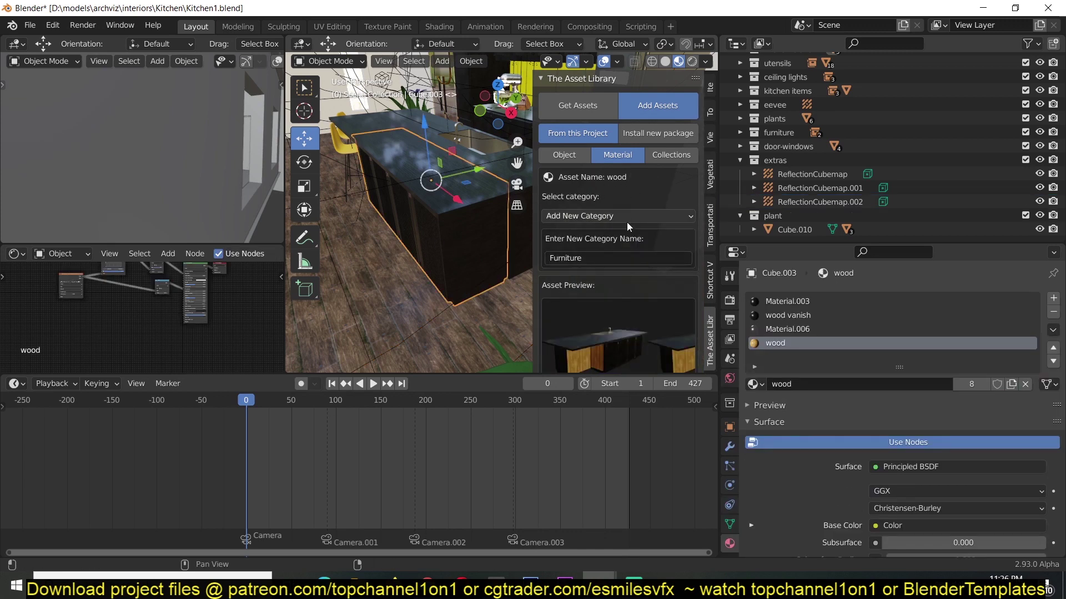
{"action": "left_click", "coordinate": [393, 158]}
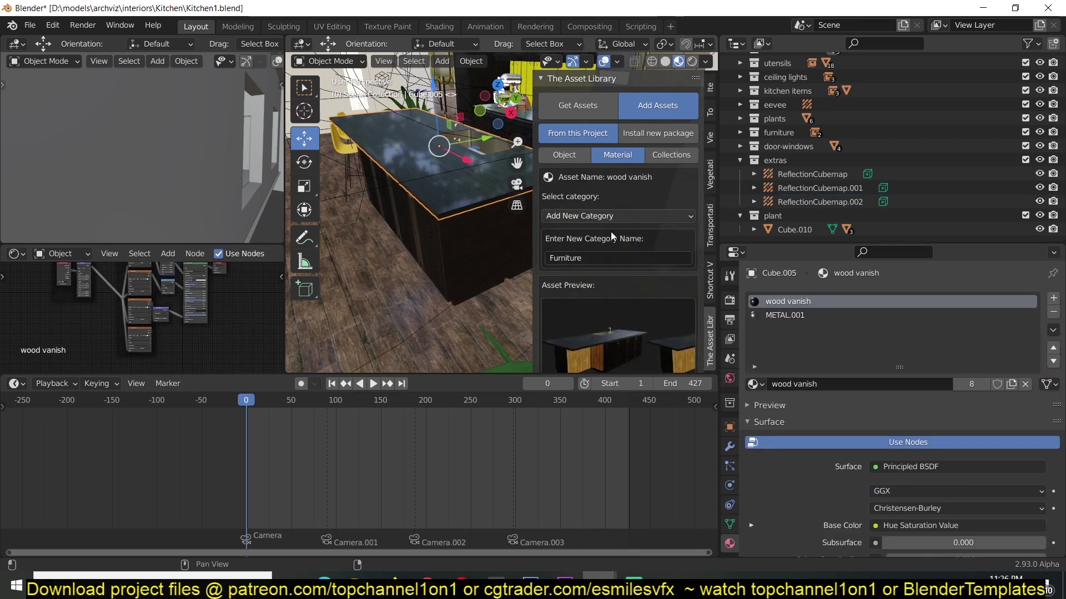
Render a preview image of the wood vanish material and add it to the library under the new Furniture category
{"action": "scroll", "coordinate": [602, 271], "scroll_direction": "down", "scroll_amount": 2}
{"action": "scroll", "coordinate": [612, 300], "scroll_direction": "down", "scroll_amount": 2}
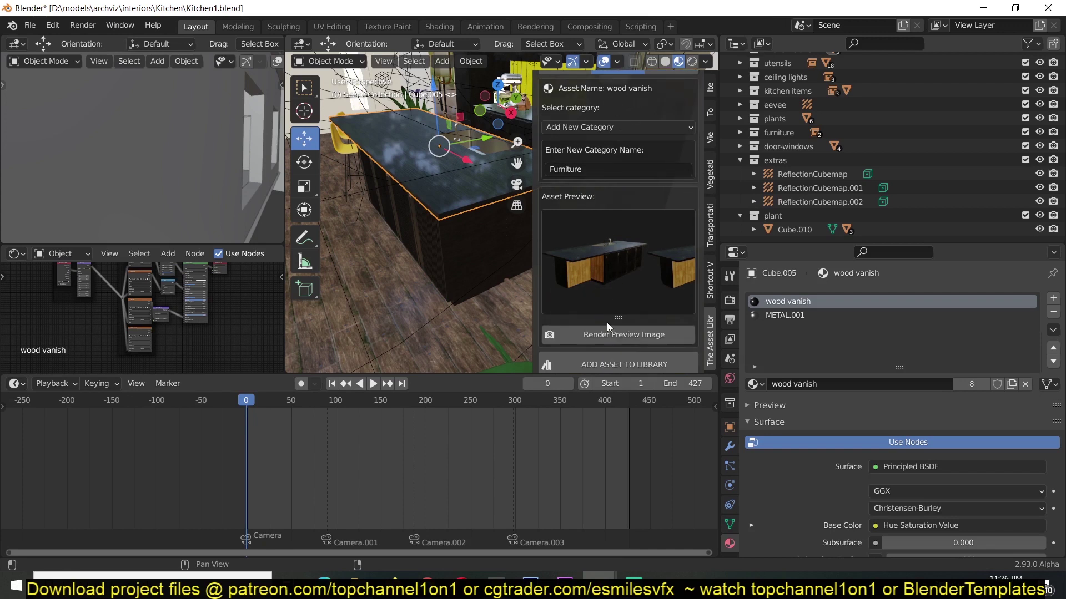
{"action": "left_click", "coordinate": [607, 331]}
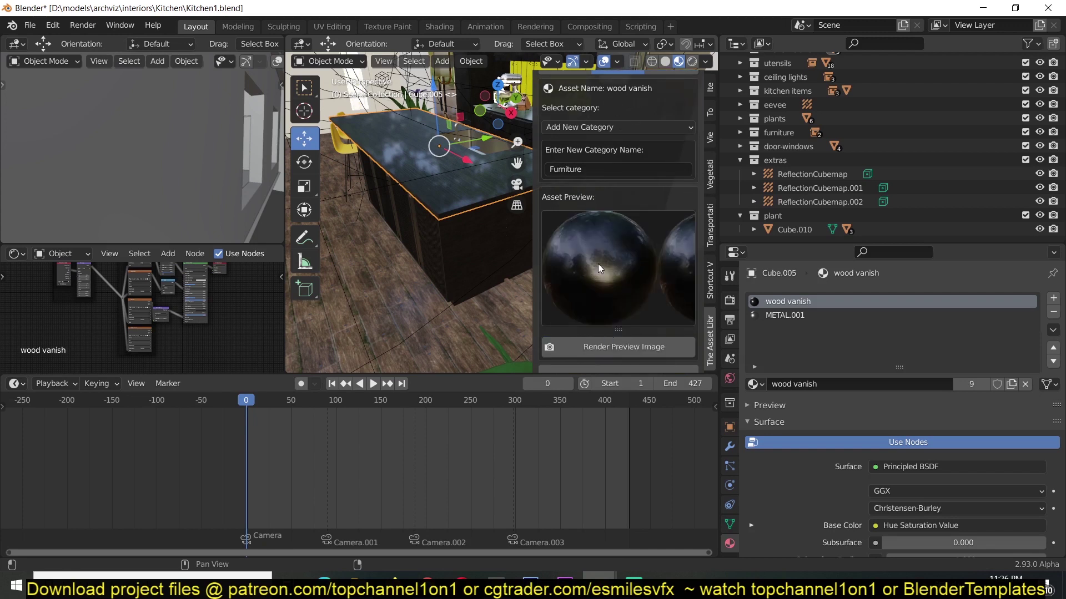
{"action": "scroll", "coordinate": [601, 287], "scroll_direction": "down", "scroll_amount": 3}
{"action": "scroll", "coordinate": [564, 181], "scroll_direction": "up", "scroll_amount": 2}
{"action": "scroll", "coordinate": [577, 155], "scroll_direction": "up", "scroll_amount": 2}
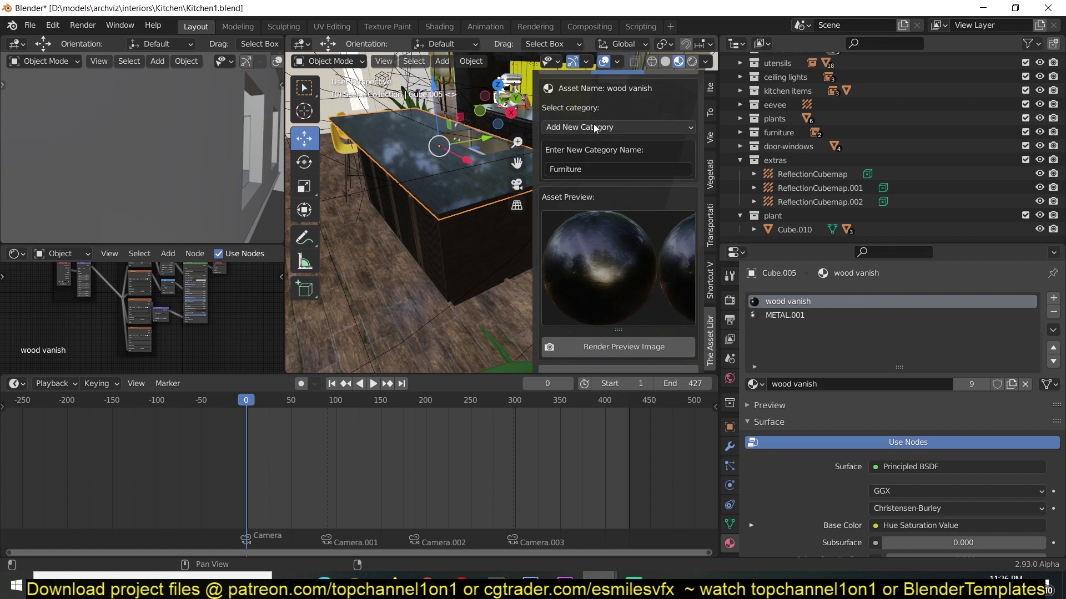
{"action": "scroll", "coordinate": [638, 122], "scroll_direction": "up", "scroll_amount": 1}
{"action": "scroll", "coordinate": [648, 252], "scroll_direction": "down", "scroll_amount": 3}
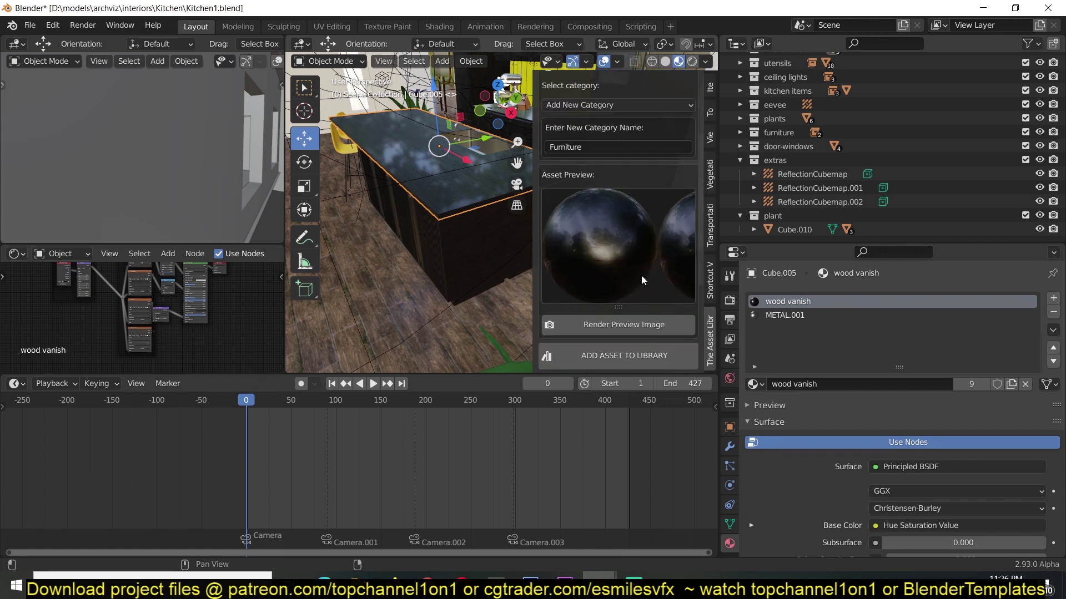
{"action": "left_click", "coordinate": [628, 355]}
Uncover the other scene's window and browse the library's Material assets in the Furniture category
{"action": "left_click_drag", "start_coordinate": [899, 8], "coordinate": [1021, 95]}
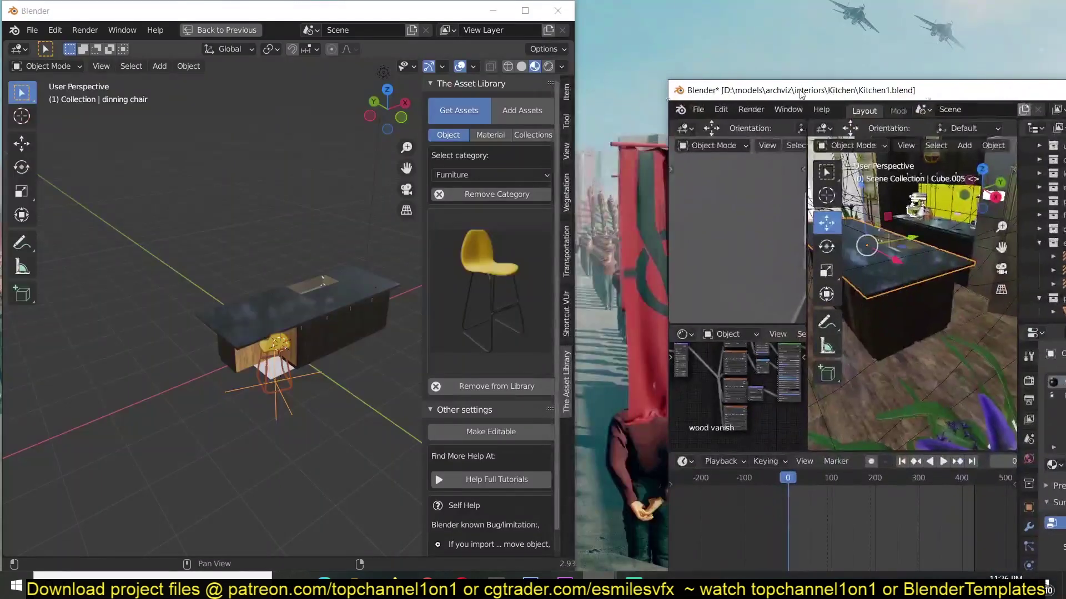
{"action": "left_click", "coordinate": [321, 249]}
{"action": "middle_click_drag", "start_coordinate": [362, 226], "coordinate": [358, 207], "text": "shift"}
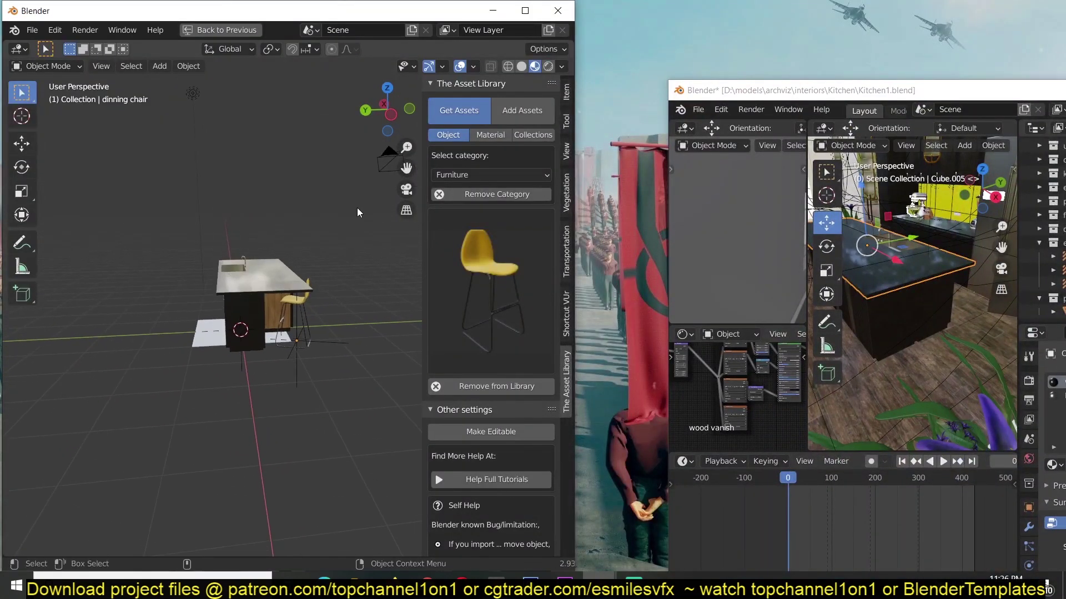
{"action": "left_click", "coordinate": [491, 135]}
{"action": "left_click", "coordinate": [489, 280]}
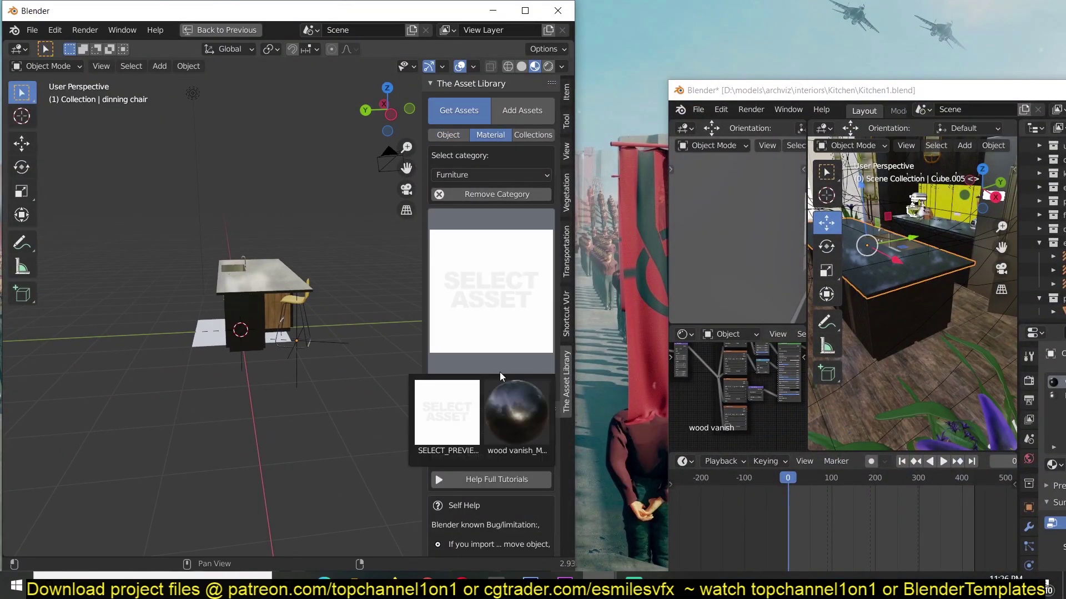
{"action": "left_click", "coordinate": [508, 396]}
Place the 3D cursor above the island, add a Monkey mesh there and give it a level 2 subdivision
{"action": "scroll", "coordinate": [317, 351], "scroll_direction": "up", "scroll_amount": 6}
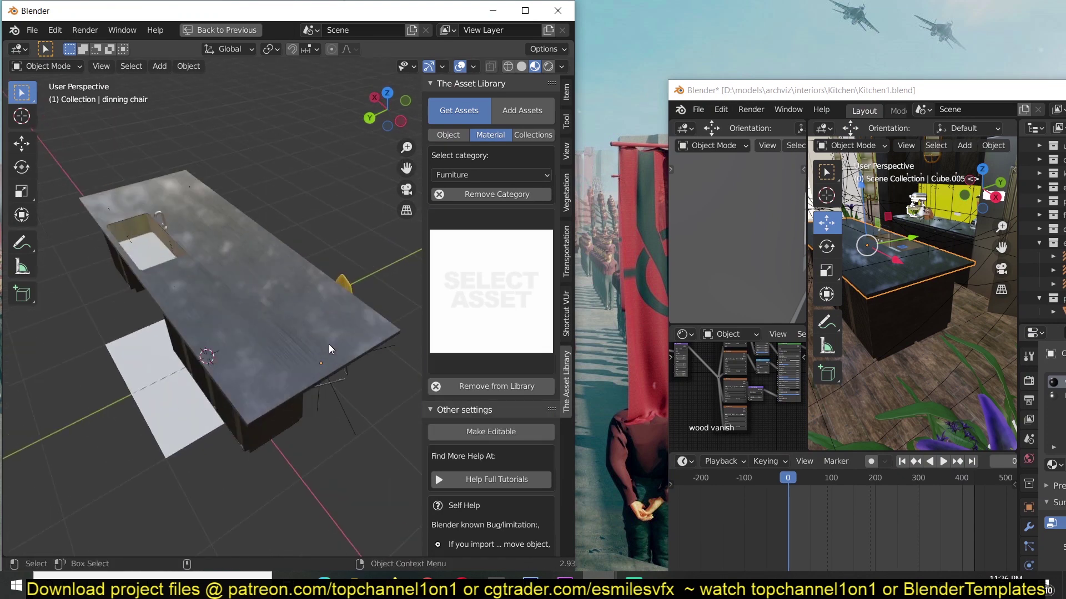
{"action": "middle_click_drag", "start_coordinate": [322, 329], "coordinate": [248, 343]}
{"action": "scroll", "coordinate": [259, 283], "scroll_direction": "down", "scroll_amount": 4}
{"action": "right_click", "coordinate": [221, 264], "text": "shift"}
{"action": "key", "text": "shift+a"}
{"action": "mouse_move", "coordinate": [221, 264]}
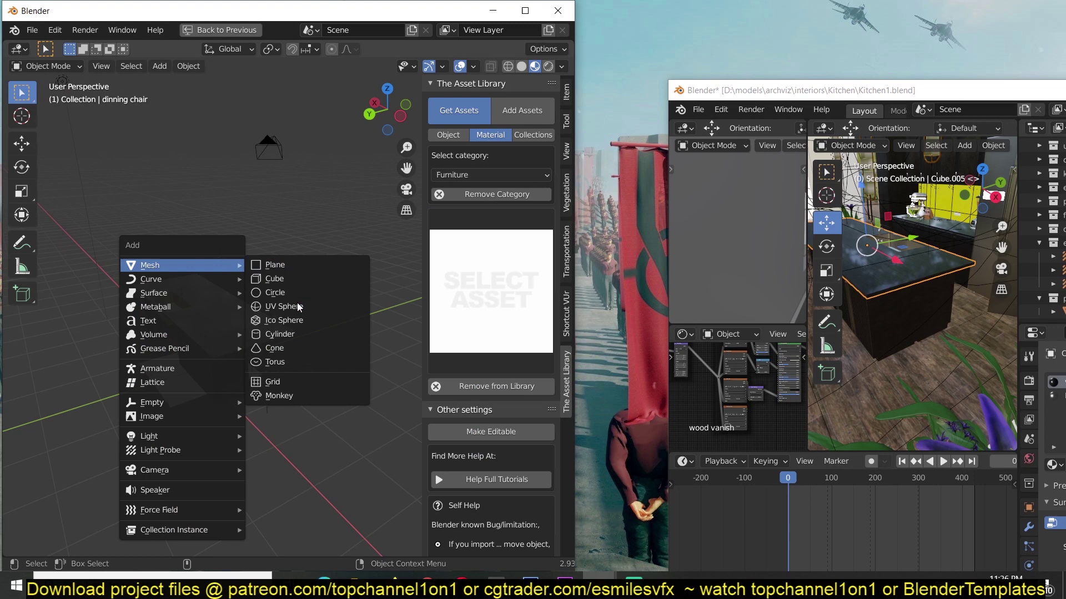
{"action": "left_click", "coordinate": [281, 397]}
{"action": "key", "text": "ctrl+2"}
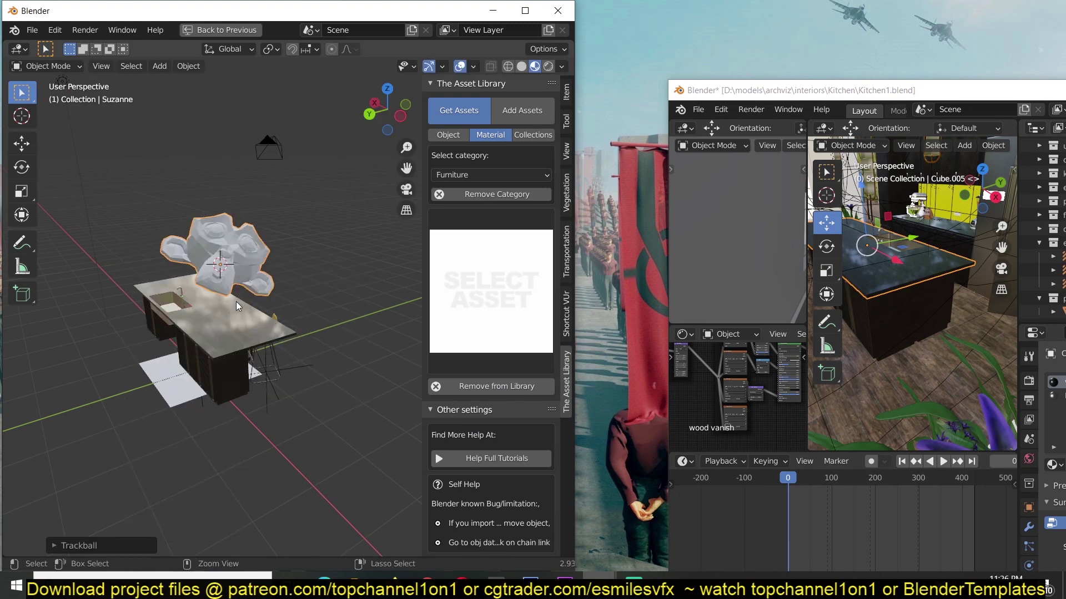
Apply the wood vanish material from the library's Furniture category to the monkey and view it up close
{"action": "scroll", "coordinate": [242, 232], "scroll_direction": "up", "scroll_amount": 2}
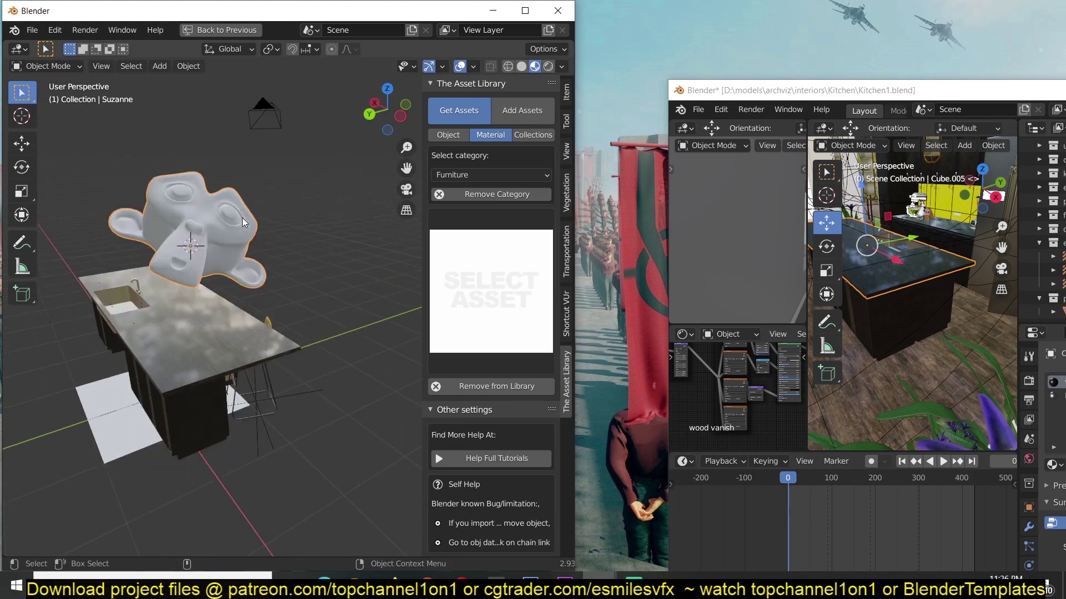
{"action": "scroll", "coordinate": [242, 217], "scroll_direction": "up", "scroll_amount": 3}
{"action": "middle_click_drag", "start_coordinate": [266, 262], "coordinate": [351, 289]}
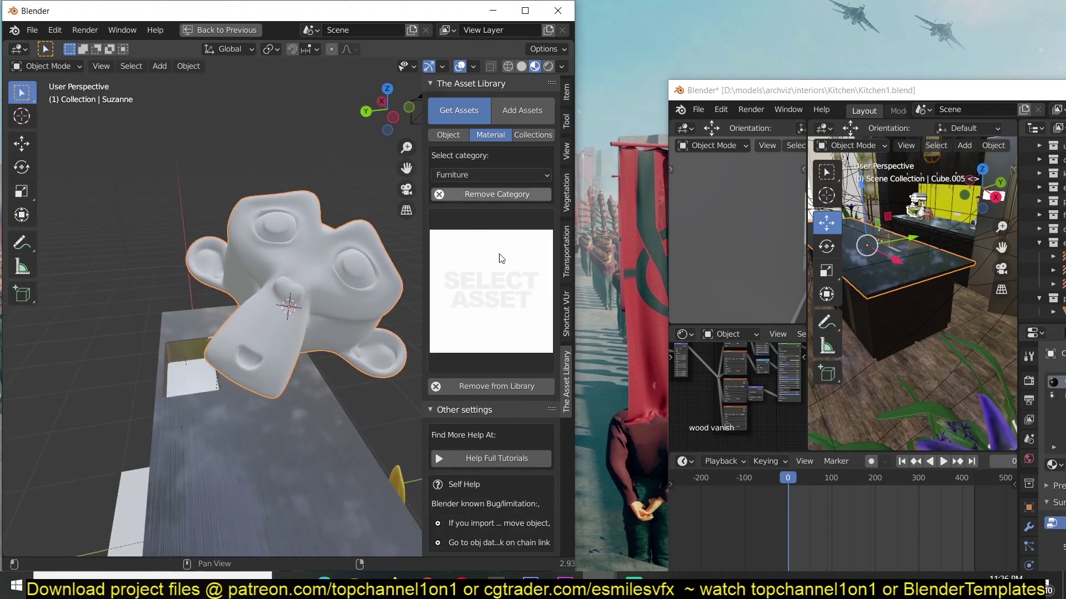
{"action": "left_click", "coordinate": [477, 175]}
{"action": "left_click", "coordinate": [477, 206]}
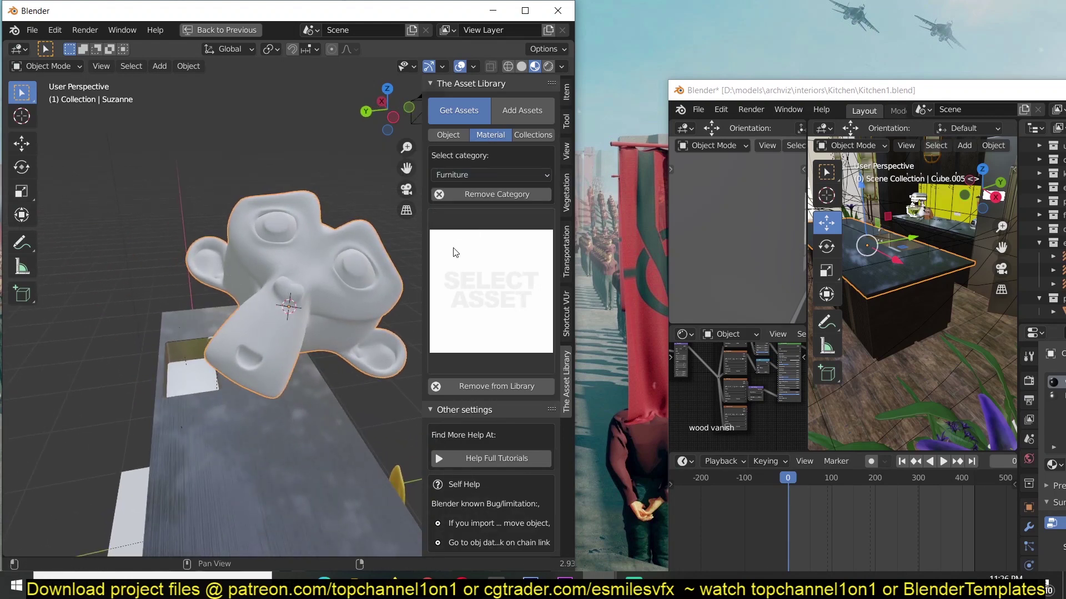
{"action": "left_click", "coordinate": [505, 293]}
{"action": "left_click", "coordinate": [527, 403]}
{"action": "middle_click_drag", "start_coordinate": [304, 275], "coordinate": [249, 298]}
{"action": "scroll", "coordinate": [312, 288], "scroll_direction": "up", "scroll_amount": 2}
{"action": "scroll", "coordinate": [248, 298], "scroll_direction": "up", "scroll_amount": 2}
{"action": "middle_click_drag", "start_coordinate": [251, 227], "coordinate": [378, 266]}
{"action": "scroll", "coordinate": [348, 257], "scroll_direction": "down", "scroll_amount": 4}
Lower the monkey onto the island's countertop and bring the Kitchen1.blend window next to the scene
{"action": "key", "text": "g"}
{"action": "left_click", "coordinate": [262, 300]}
{"action": "left_click_drag", "start_coordinate": [688, 89], "coordinate": [687, 44]}
{"action": "left_click_drag", "start_coordinate": [787, 45], "coordinate": [650, 22]}
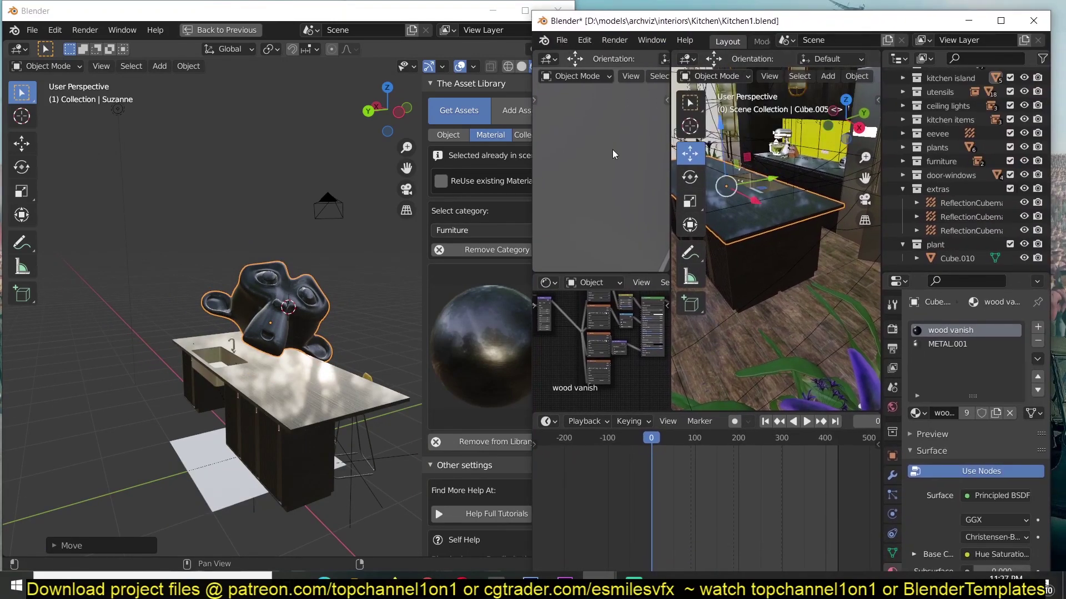
{"action": "key", "text": "r"}
{"action": "key", "text": "r"}
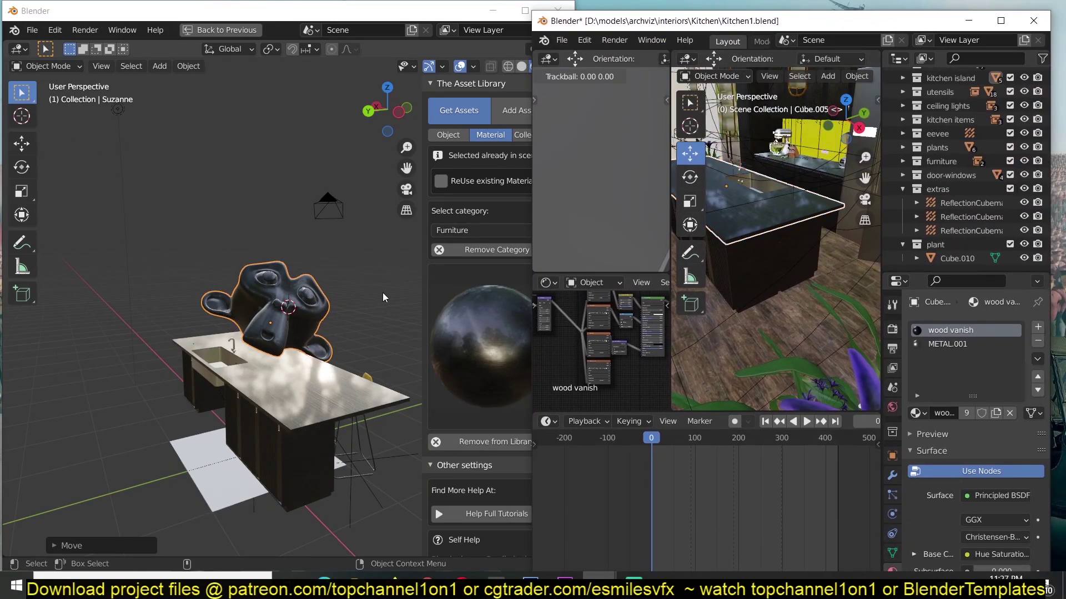
{"action": "left_click", "coordinate": [287, 292]}
{"action": "key", "text": "r"}
{"action": "key", "text": "r"}
{"action": "key", "text": "r"}
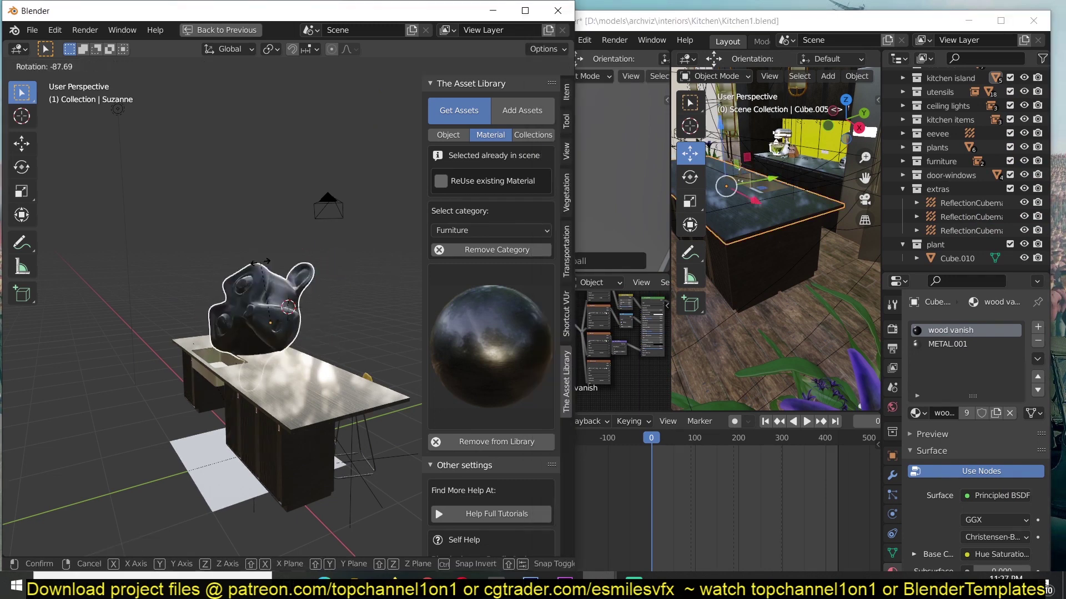
{"action": "right_click", "coordinate": [314, 306]}
Clear the monkey's rotation and tilt it freely about the X axis
{"action": "key", "text": "r"}
{"action": "right_click", "coordinate": [335, 264]}
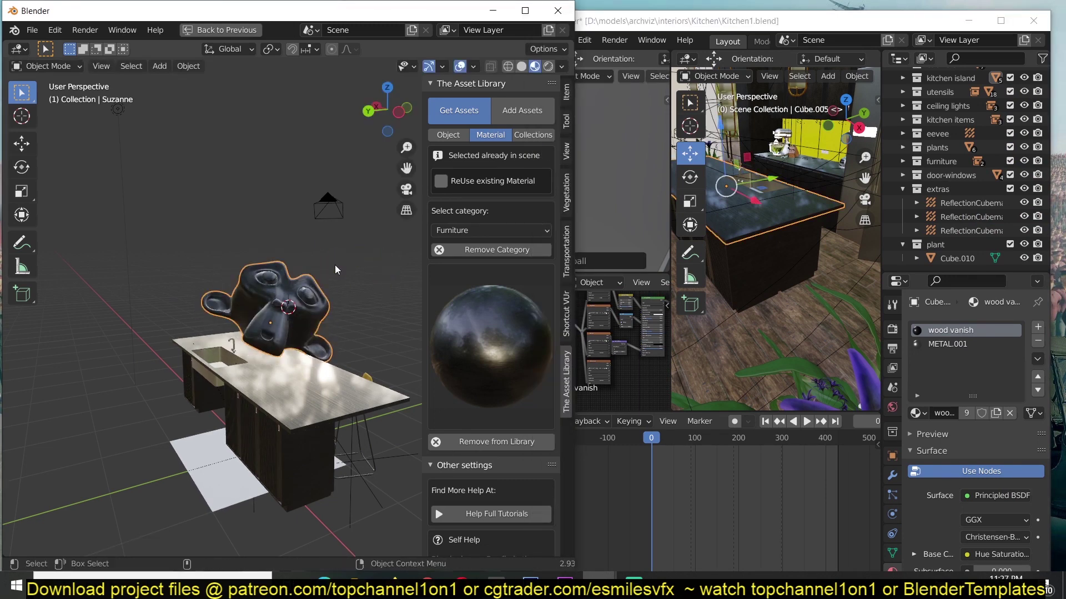
{"action": "key", "text": "alt+r"}
{"action": "key", "text": "r"}
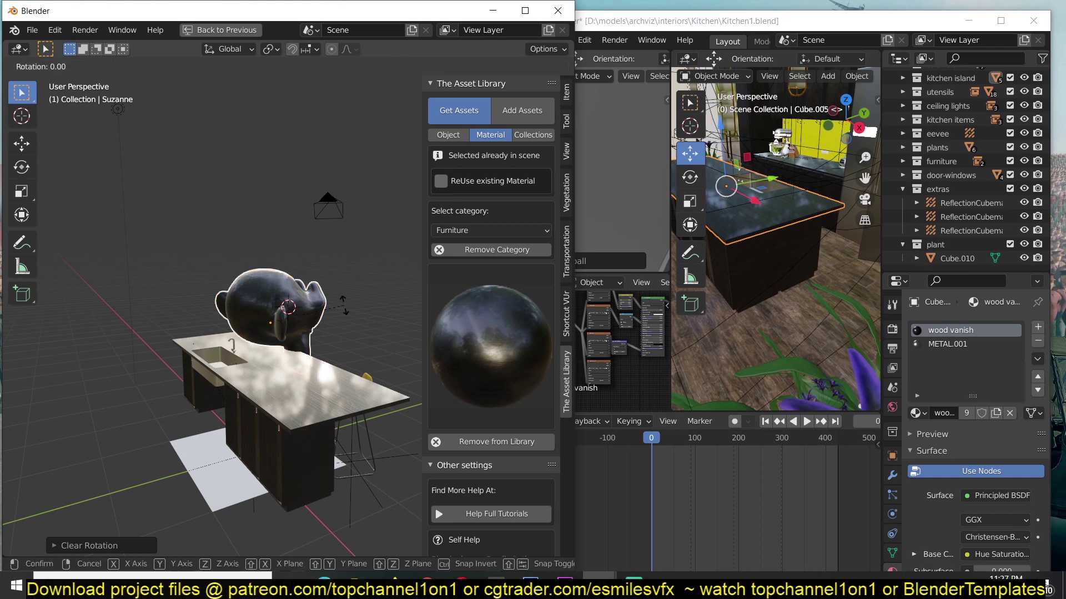
{"action": "key", "text": "x"}
{"action": "left_click", "coordinate": [327, 253]}
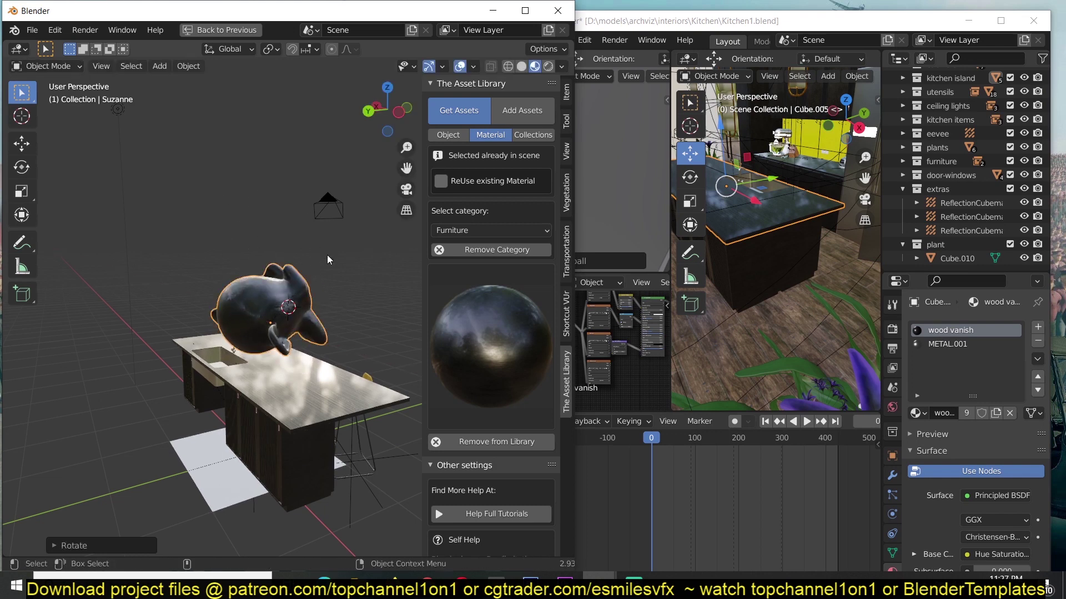
Reposition the monkey over the island's countertop
{"action": "middle_click_drag", "start_coordinate": [327, 255], "coordinate": [297, 289]}
{"action": "key", "text": "g"}
{"action": "left_click", "coordinate": [278, 336]}
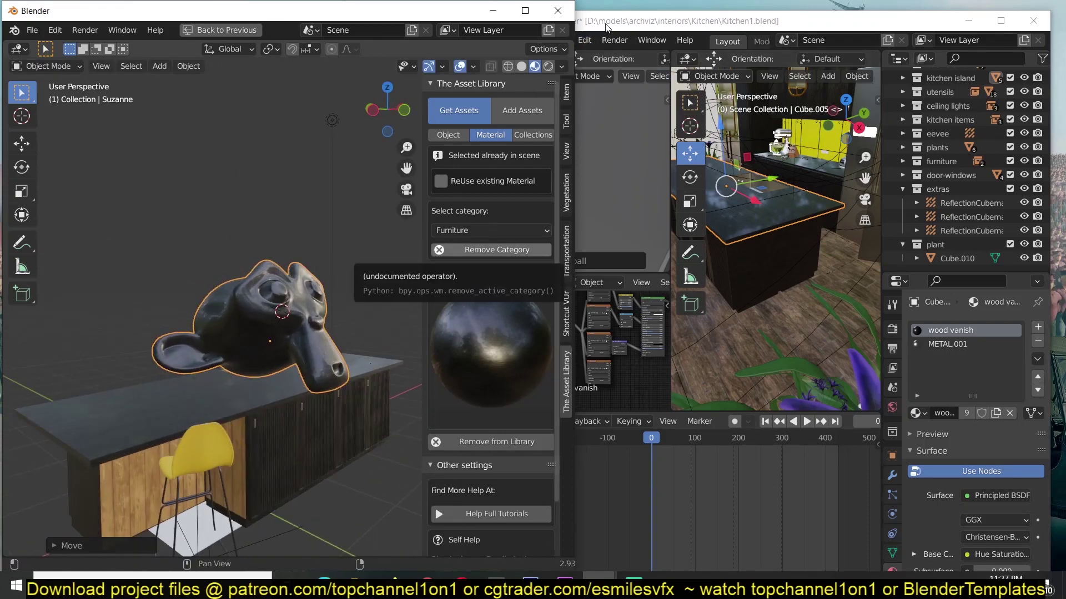
Open the recent file large speaker.blend in the Kitchen1.blend window without saving the kitchen project
{"action": "left_click", "coordinate": [627, 21]}
{"action": "left_click", "coordinate": [562, 40]}
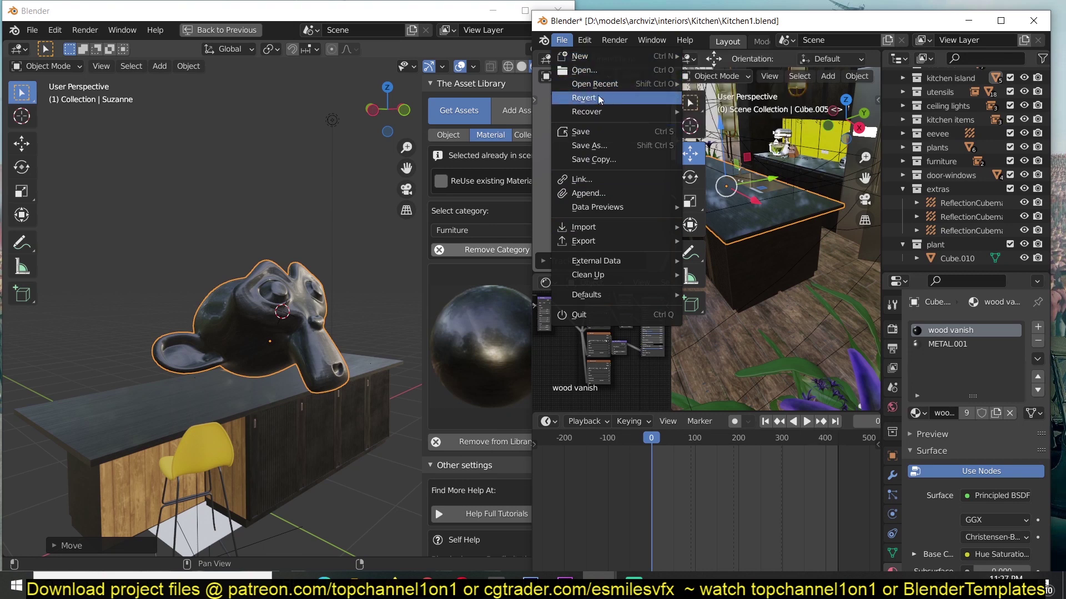
{"action": "mouse_move", "coordinate": [624, 84]}
{"action": "left_click", "coordinate": [721, 102]}
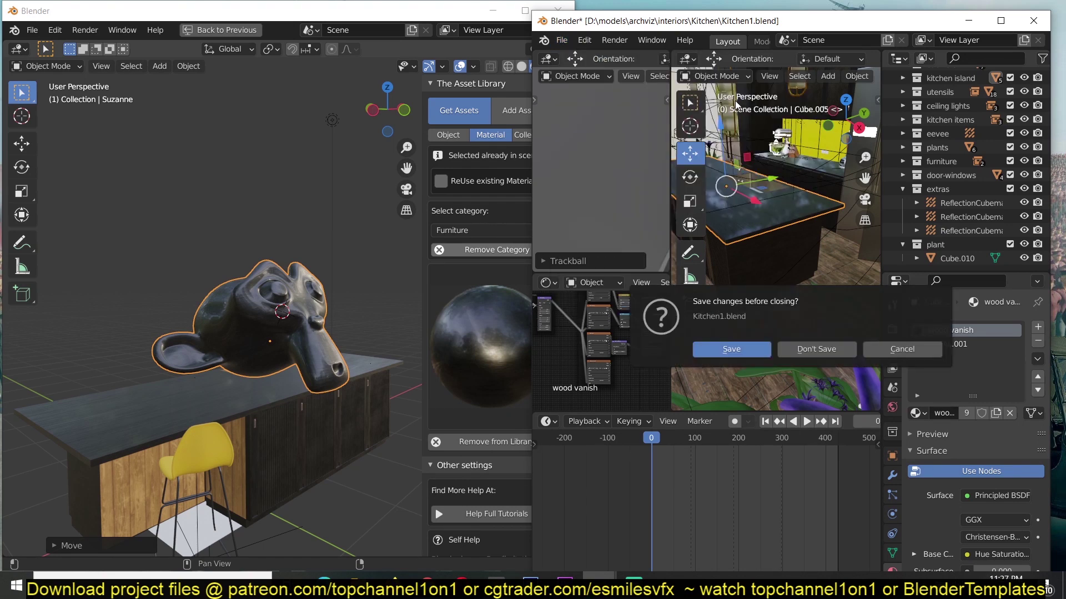
{"action": "left_click", "coordinate": [814, 349]}
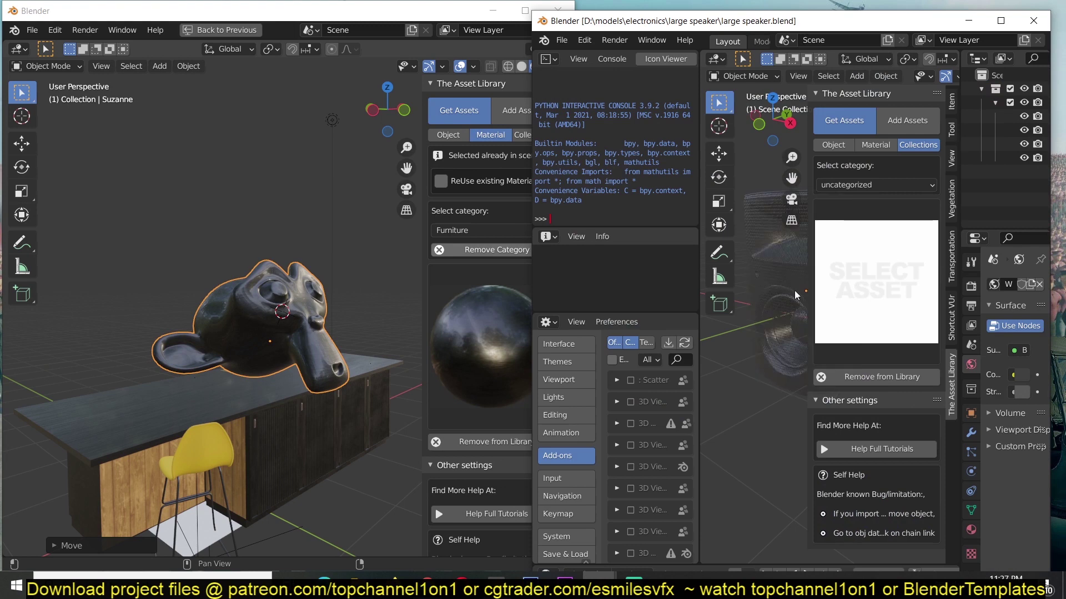
Join the Python console and Info editor areas so the Info editor takes over the combined space
{"action": "right_click", "coordinate": [668, 229]}
{"action": "left_click", "coordinate": [602, 260]}
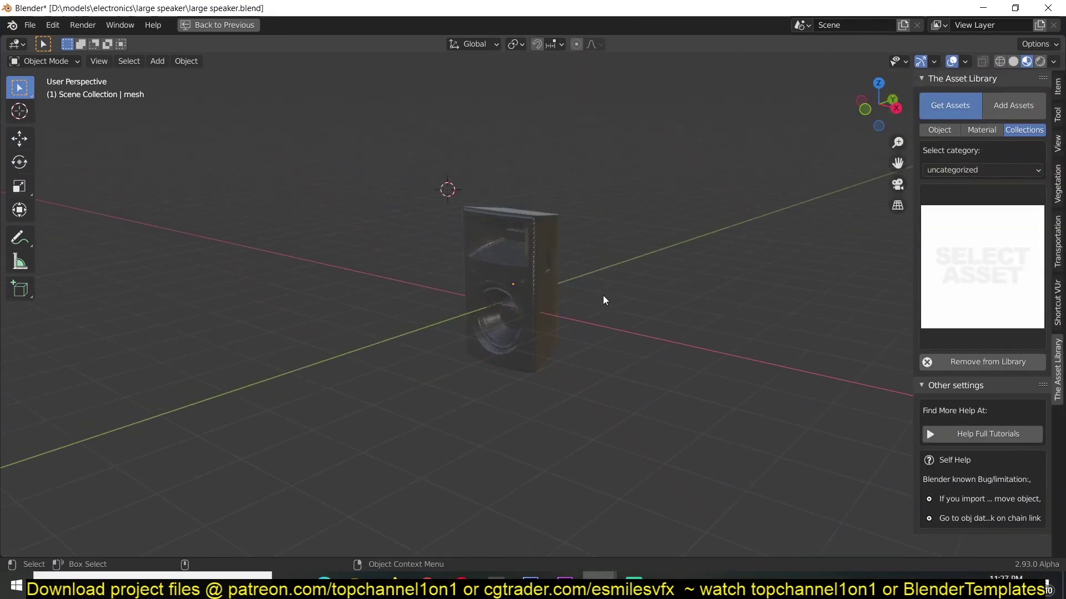
Enlarge the large speaker.blend window to full screen and select the speaker's front mesh
{"action": "middle_click_drag", "start_coordinate": [605, 301], "coordinate": [488, 226]}
{"action": "key", "text": "ctrl+space"}
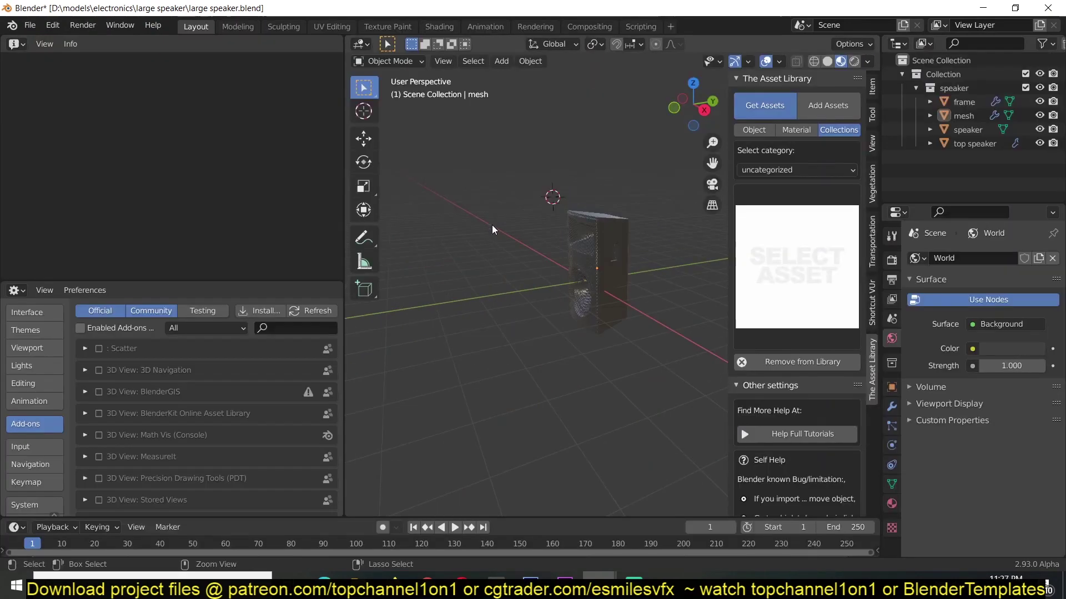
{"action": "left_click", "coordinate": [614, 234]}
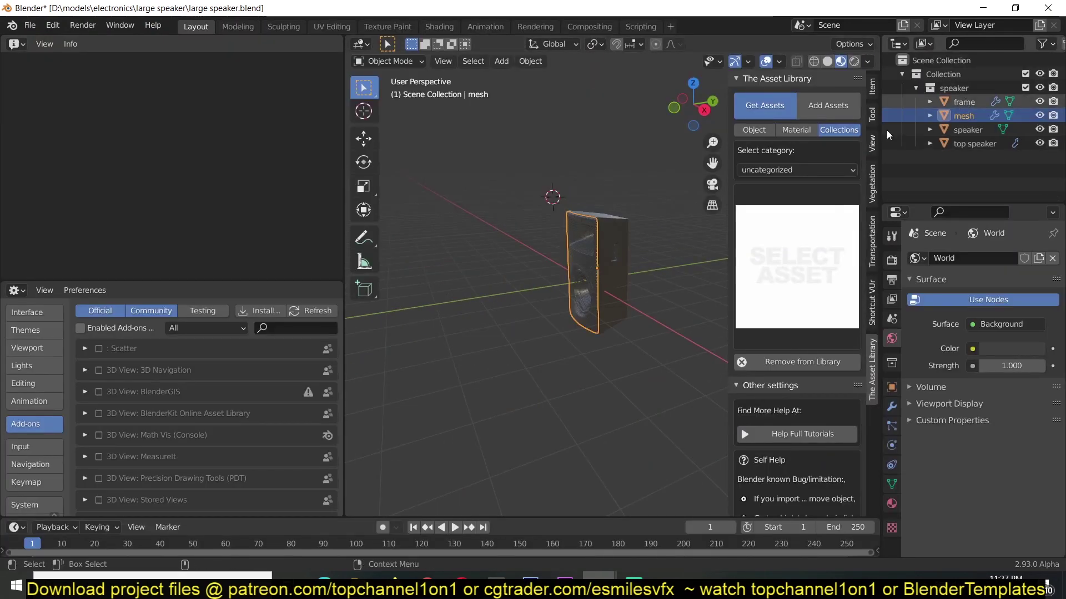
{"action": "left_click", "coordinate": [555, 238]}
{"action": "middle_click_drag", "start_coordinate": [555, 239], "coordinate": [584, 217]}
{"action": "left_click", "coordinate": [611, 244]}
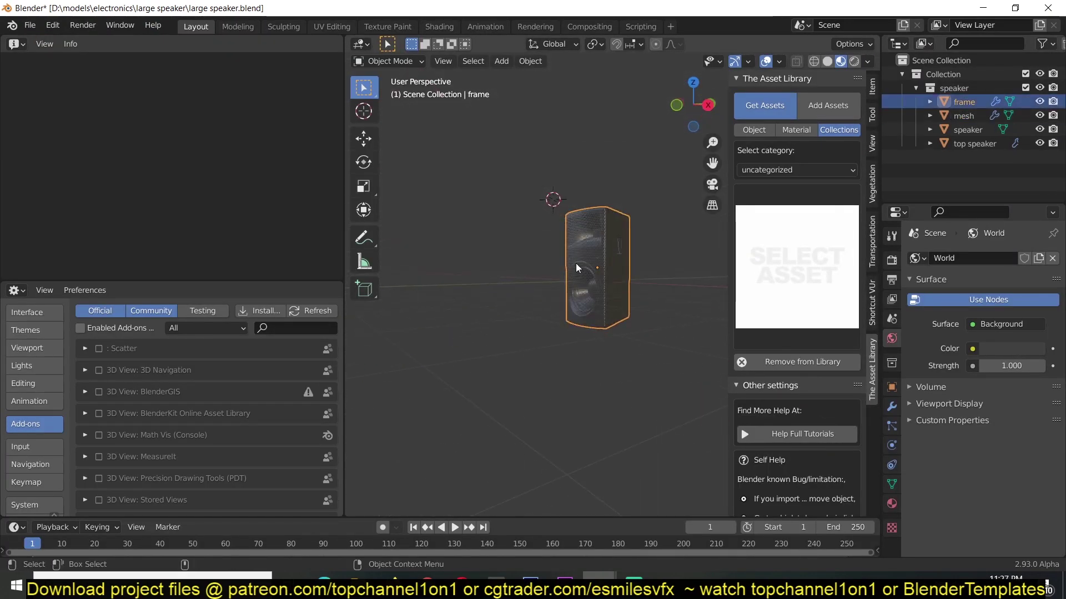
{"action": "left_click", "coordinate": [599, 297]}
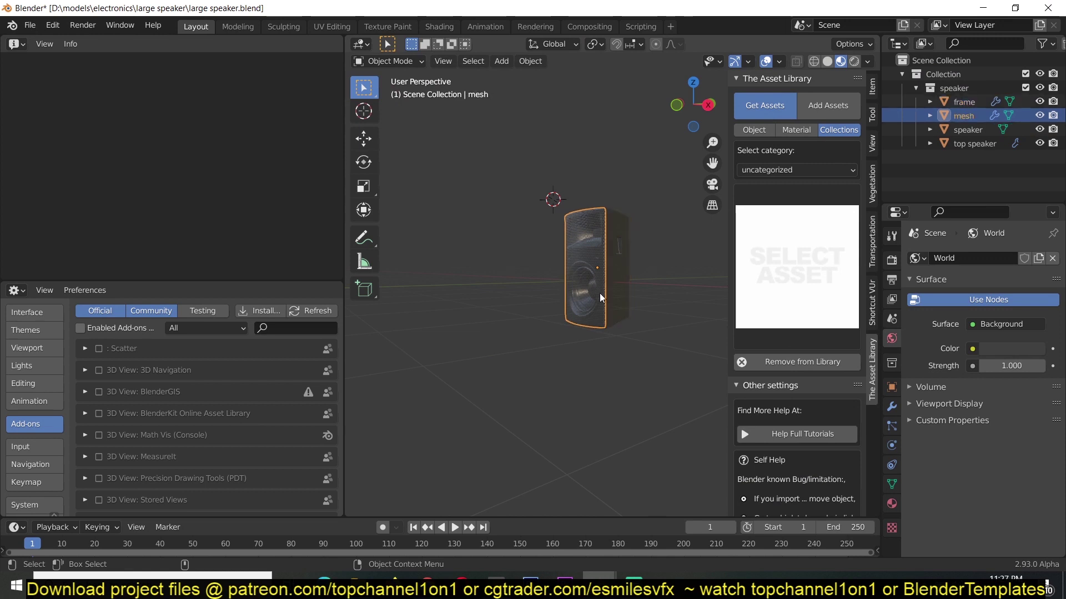
Set The Asset Library to add objects from this project and select several of the speaker's parts together
{"action": "left_click", "coordinate": [754, 131]}
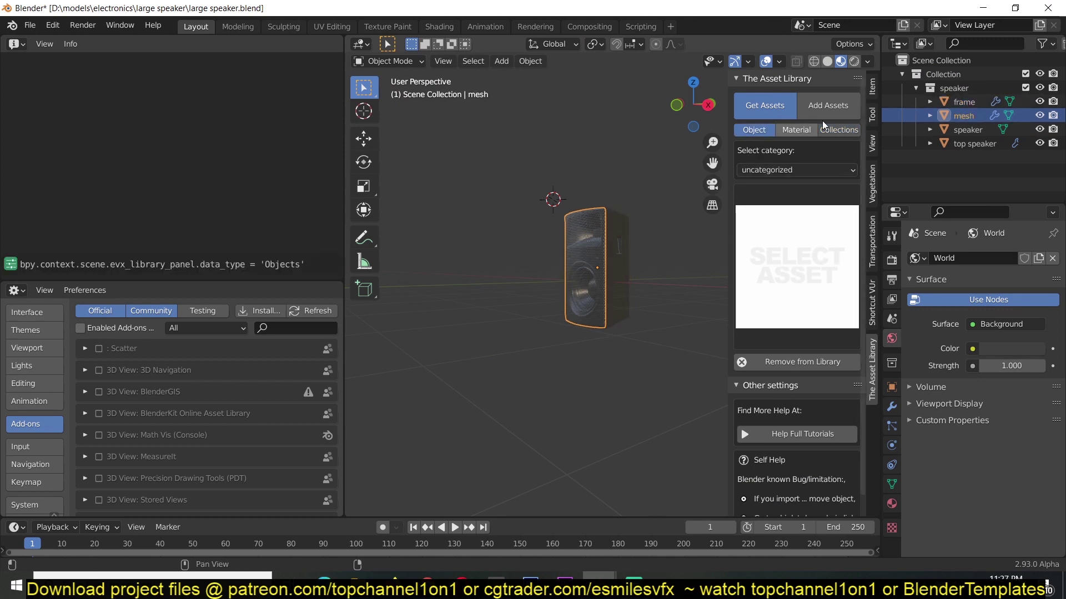
{"action": "left_click", "coordinate": [823, 105]}
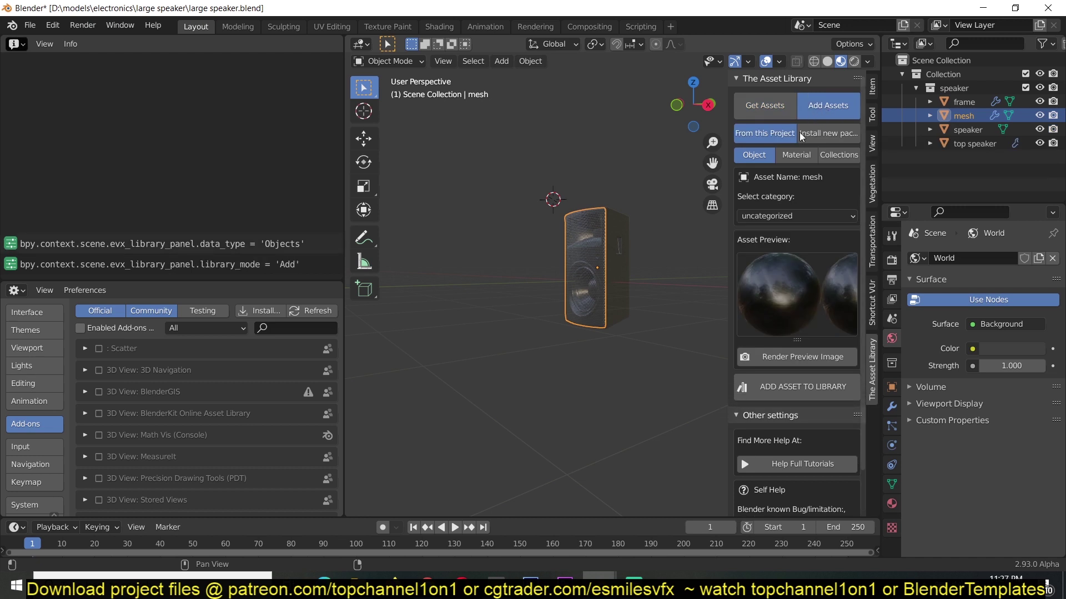
{"action": "middle_click_drag", "start_coordinate": [595, 258], "coordinate": [590, 276]}
{"action": "left_click_drag", "start_coordinate": [596, 193], "coordinate": [665, 246]}
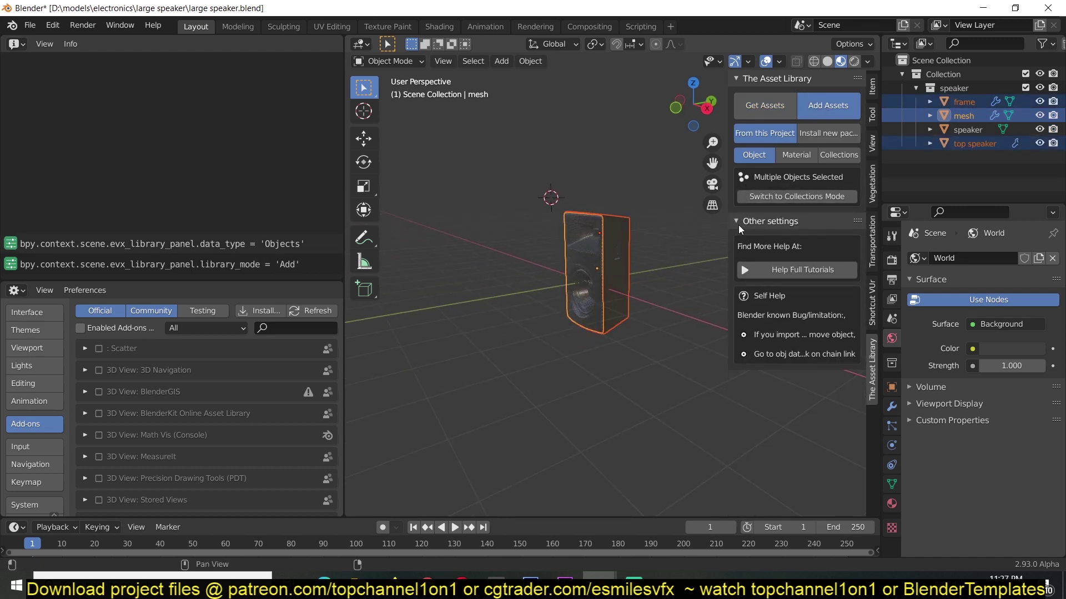
Switch the asset type to Collections and select the whole speaker collection through its frame object
{"action": "left_click", "coordinate": [795, 198]}
{"action": "middle_click_drag", "start_coordinate": [552, 280], "coordinate": [566, 292]}
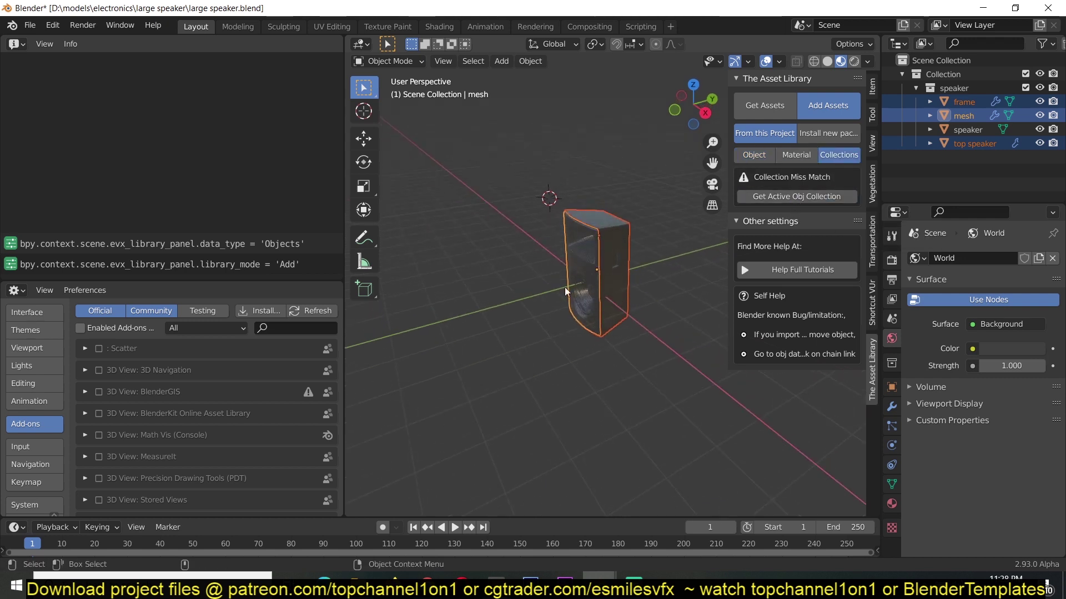
{"action": "left_click", "coordinate": [824, 200]}
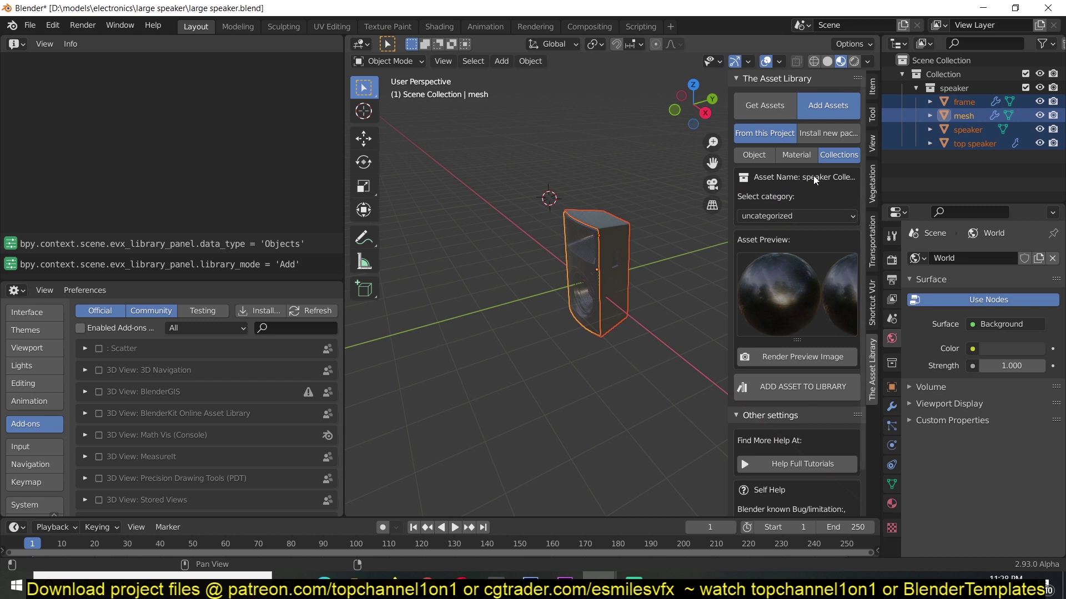
{"action": "left_click", "coordinate": [801, 215]}
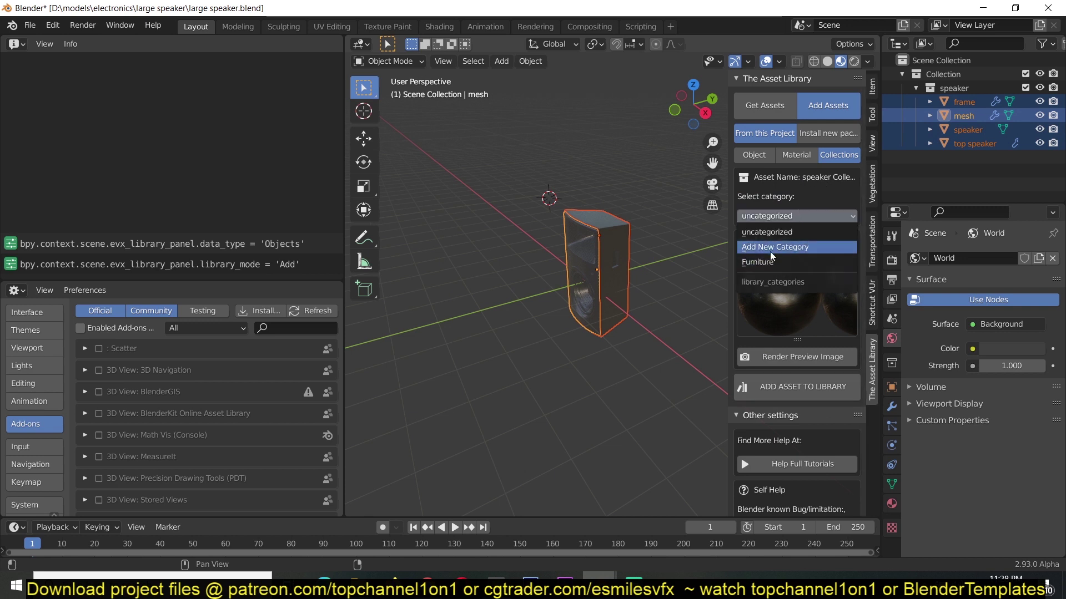
{"action": "key", "text": "alt+a"}
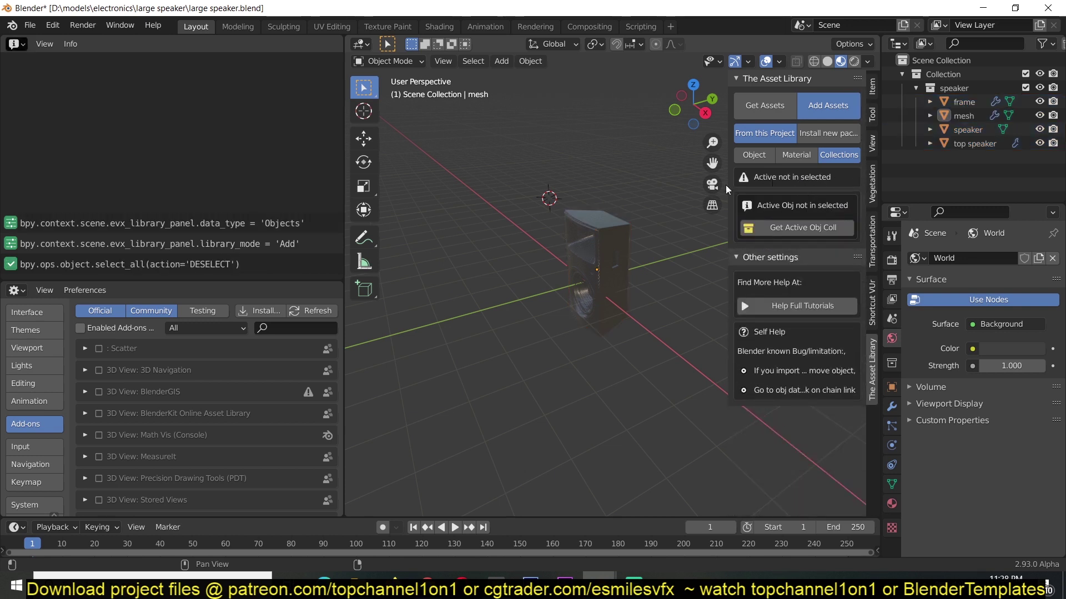
{"action": "left_click", "coordinate": [604, 221]}
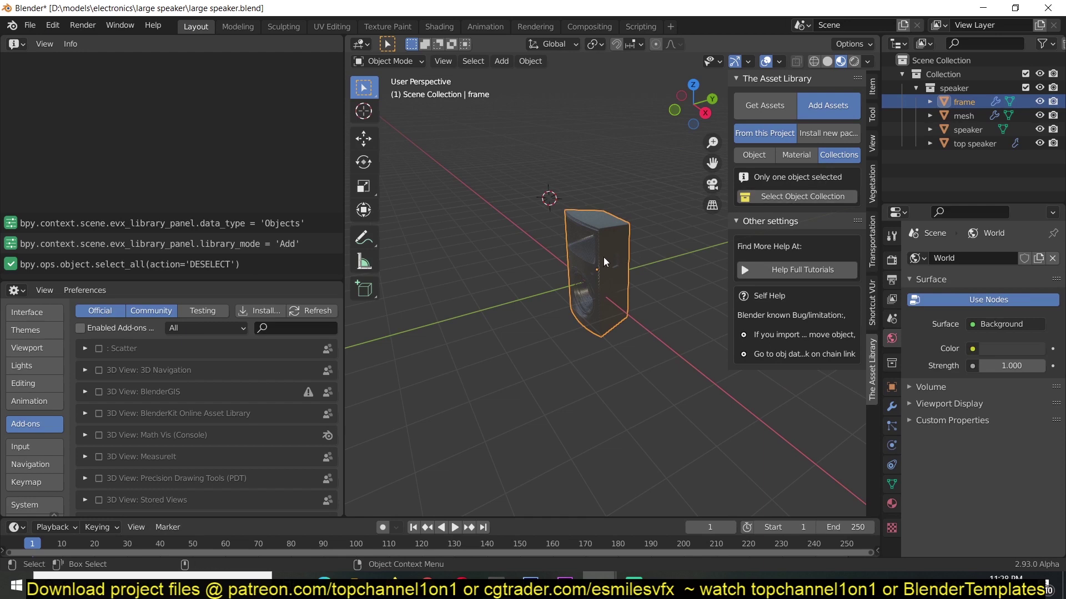
{"action": "left_click", "coordinate": [802, 196]}
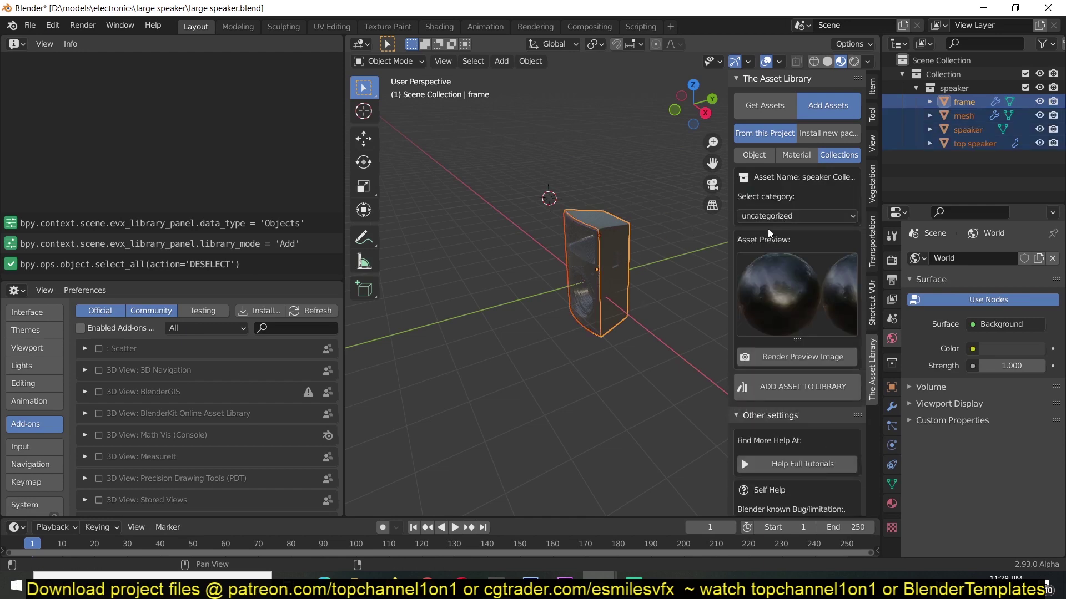
Create a new library category named Electronics for the speaker collection
{"action": "left_click", "coordinate": [796, 215]}
{"action": "left_click", "coordinate": [792, 242]}
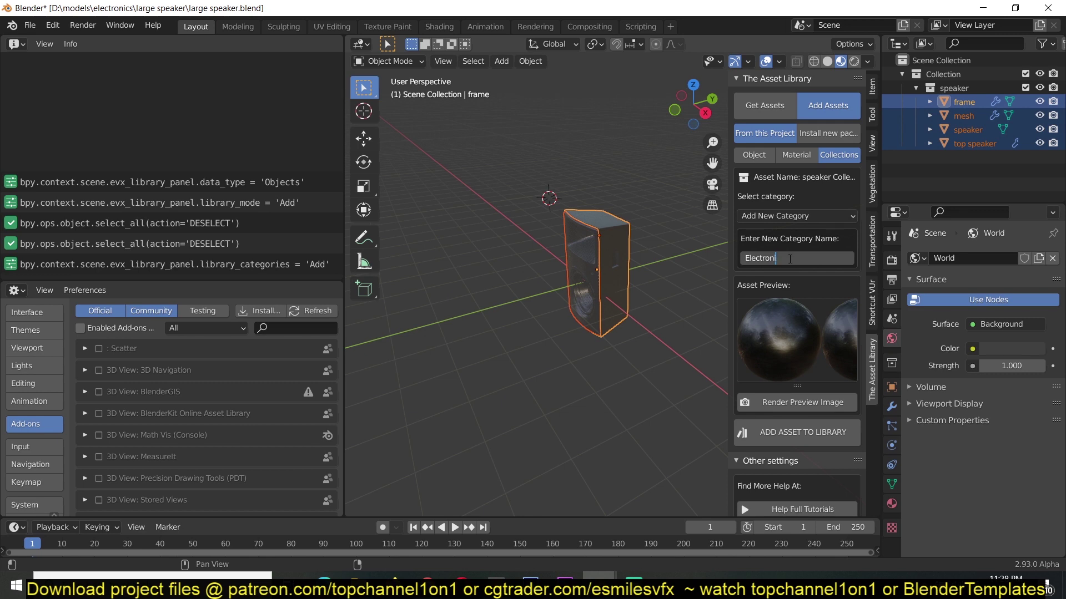
{"action": "key", "text": "Return"}
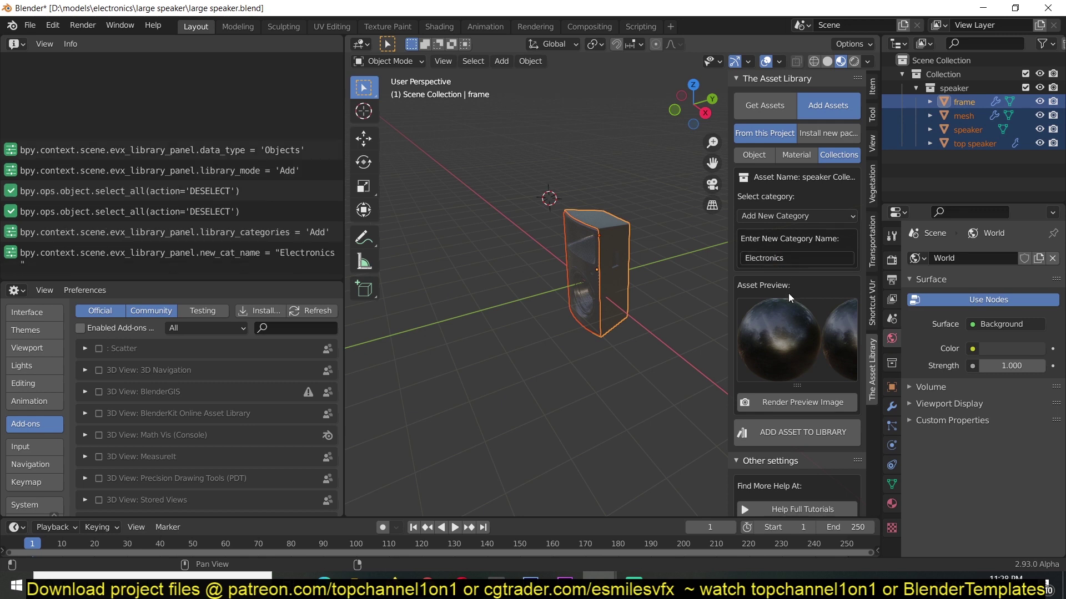
Render the speaker's preview image from several angles, ending with an angled front view from above, and add the collection to the library
{"action": "left_click", "coordinate": [802, 402]}
{"action": "middle_click_drag", "start_coordinate": [683, 262], "coordinate": [659, 258]}
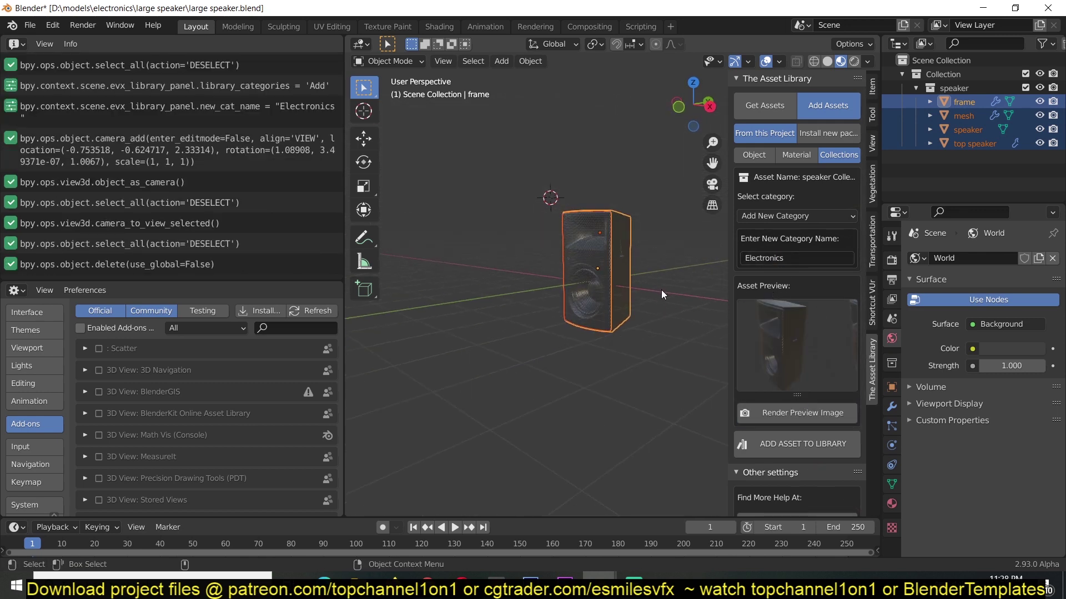
{"action": "middle_click_drag", "start_coordinate": [619, 294], "coordinate": [642, 291]}
{"action": "scroll", "coordinate": [698, 261], "scroll_direction": "up", "scroll_amount": 3}
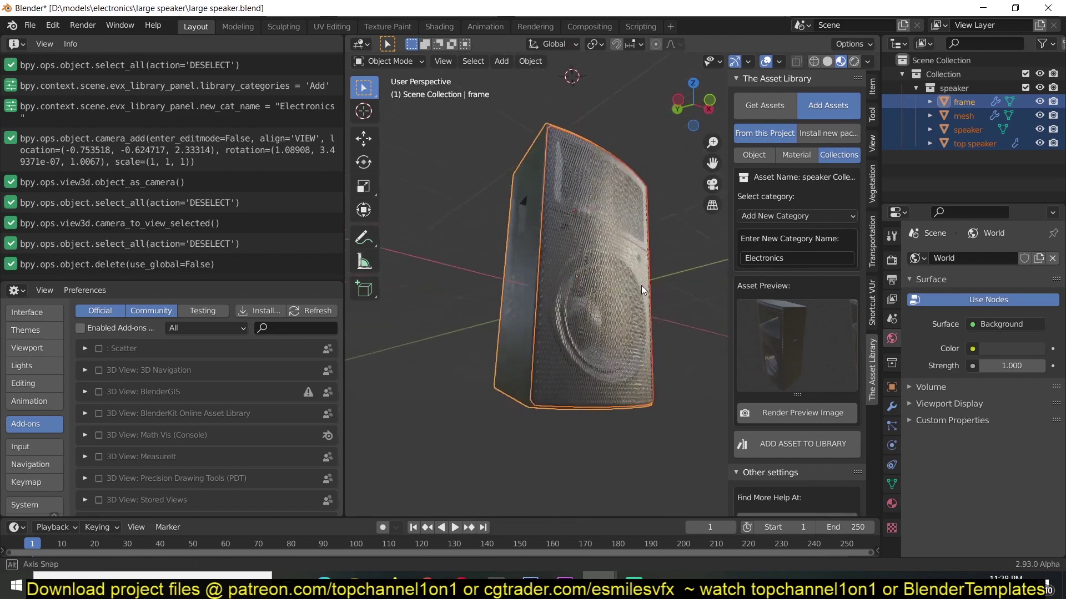
{"action": "left_click", "coordinate": [789, 420]}
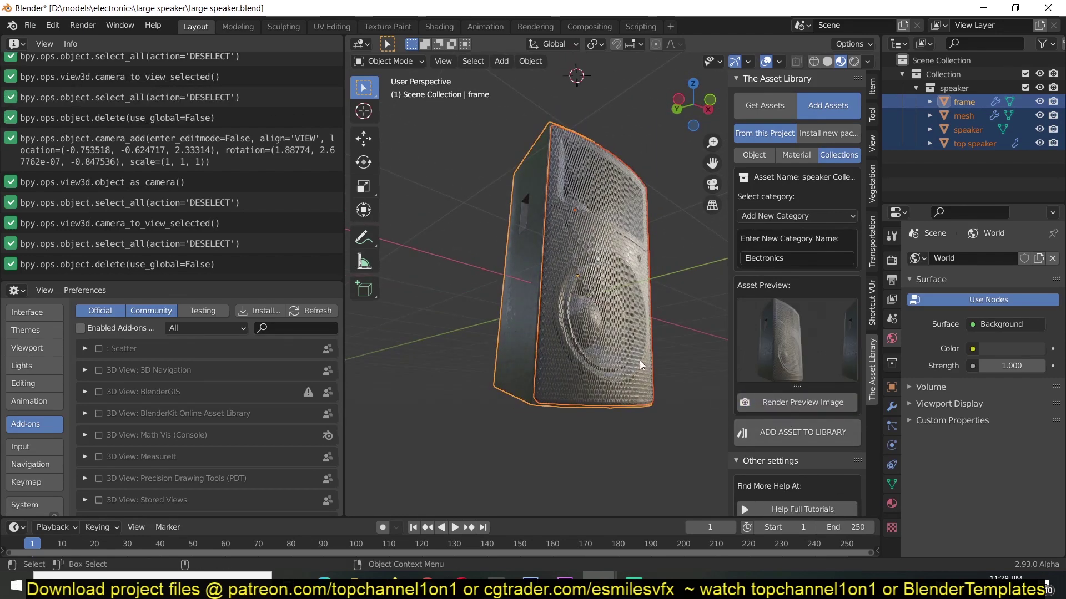
{"action": "middle_click_drag", "start_coordinate": [642, 364], "coordinate": [697, 356]}
{"action": "left_click", "coordinate": [811, 403]}
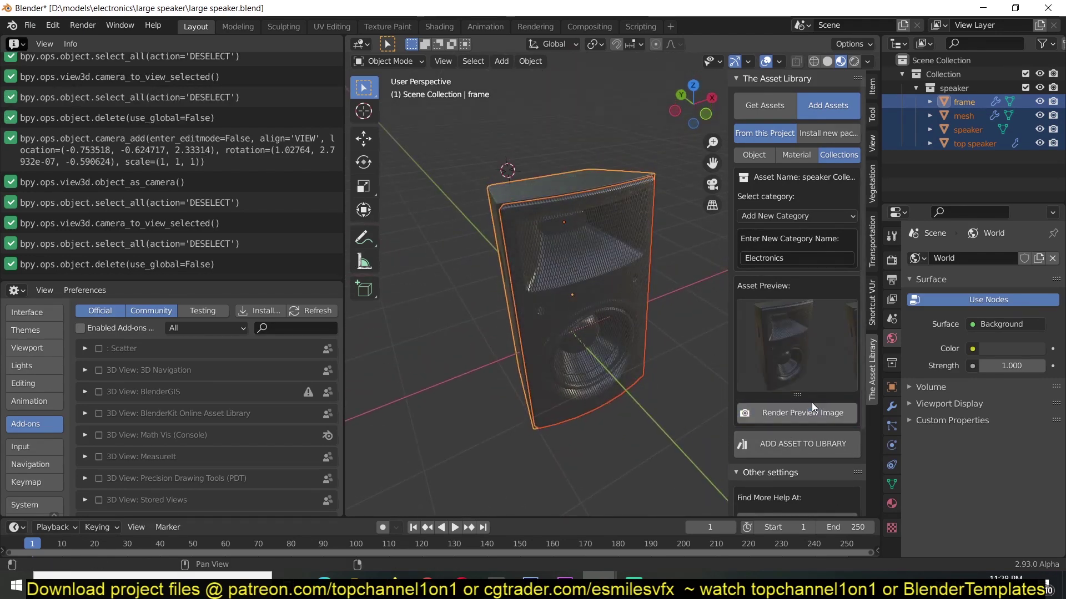
{"action": "left_click", "coordinate": [801, 444]}
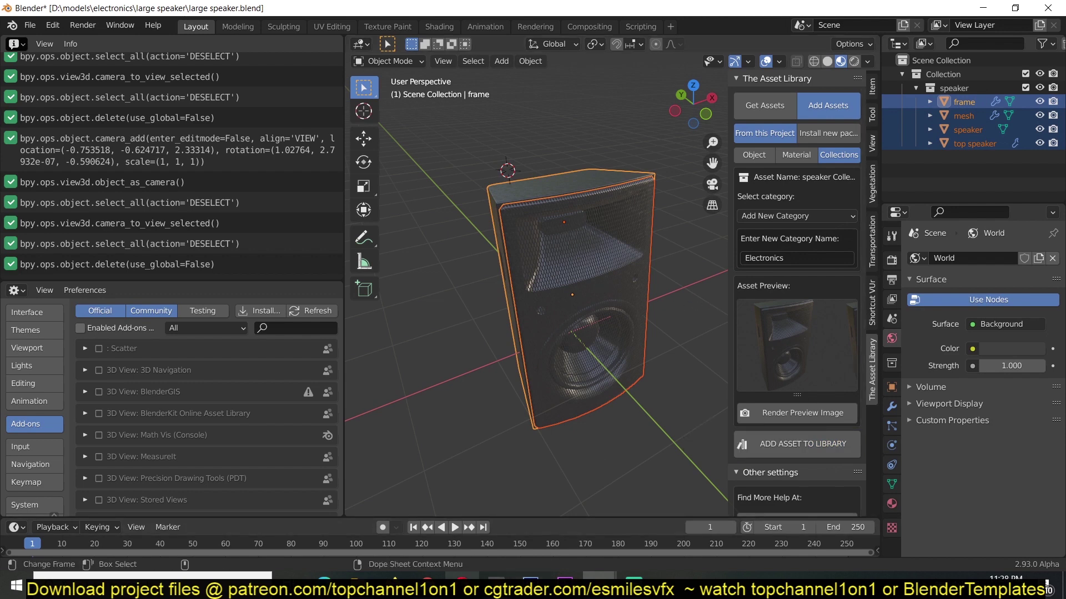
Switch to the kitchen island and monkey window, start a new General file and maximize the window
{"action": "mouse_move", "coordinate": [582, 577]}
{"action": "left_click", "coordinate": [464, 523]}
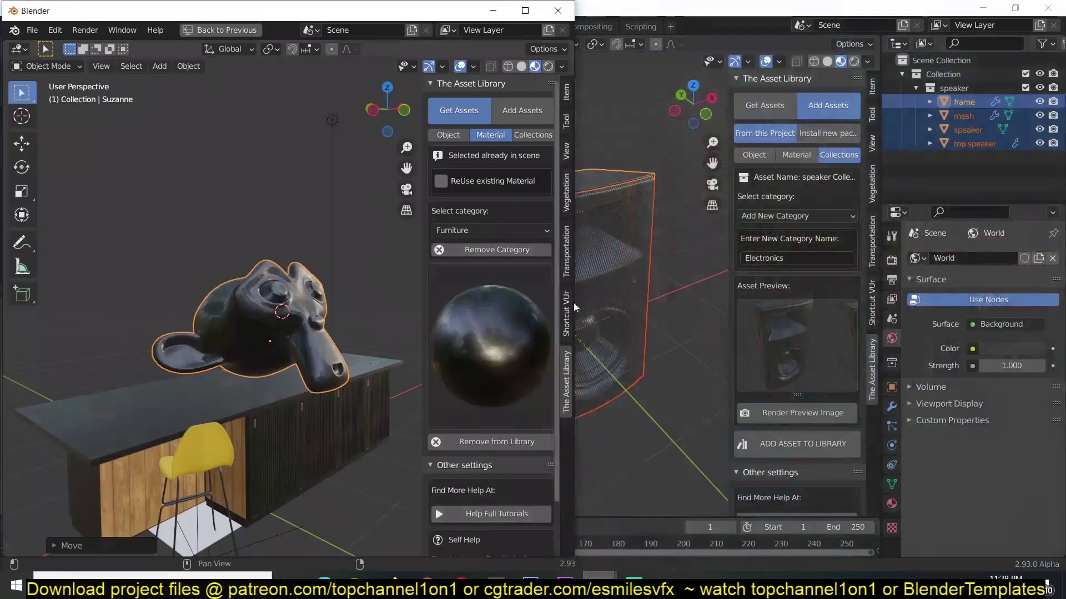
{"action": "left_click", "coordinate": [350, 287]}
{"action": "key", "text": "ctrl+n"}
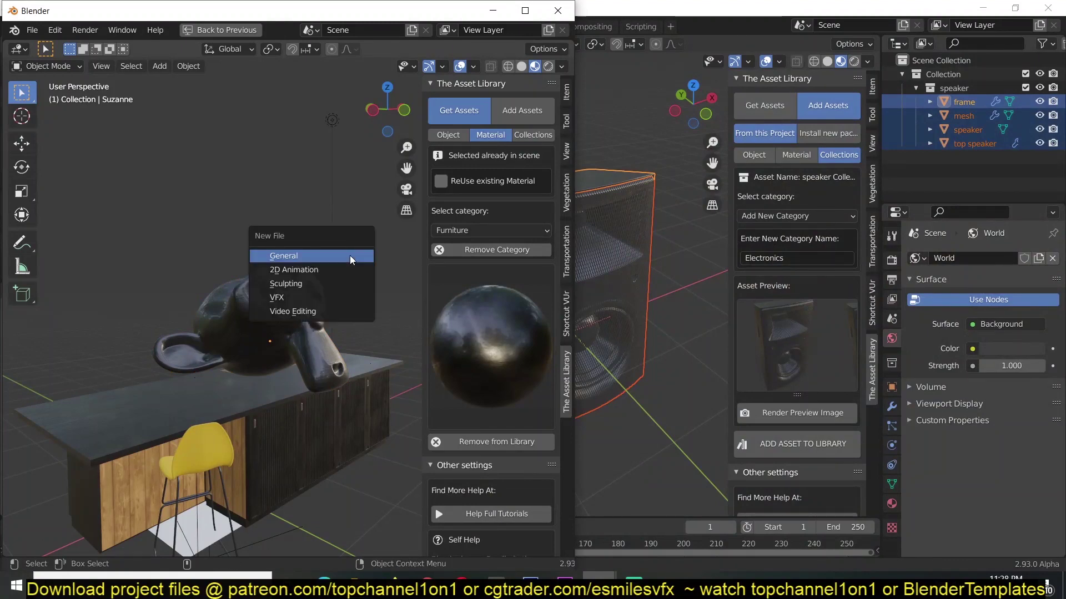
{"action": "left_click", "coordinate": [350, 262]}
{"action": "left_click", "coordinate": [318, 320]}
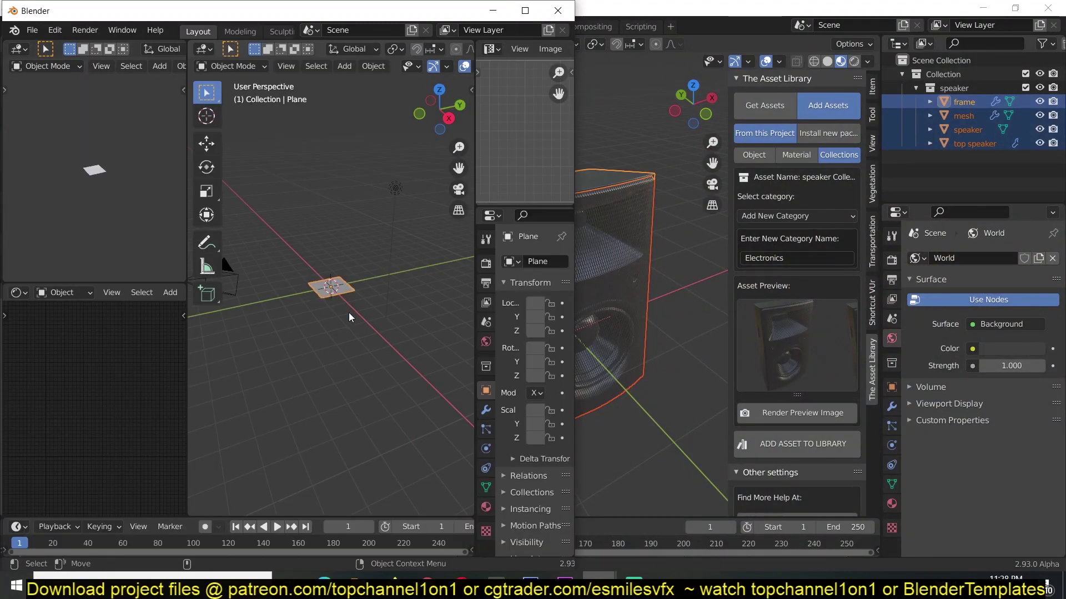
{"action": "left_click", "coordinate": [522, 19]}
Show The Asset Library in the new scene and import the speaker asset from the Electronics category of Collections
{"action": "key", "text": "n"}
{"action": "left_click", "coordinate": [875, 359]}
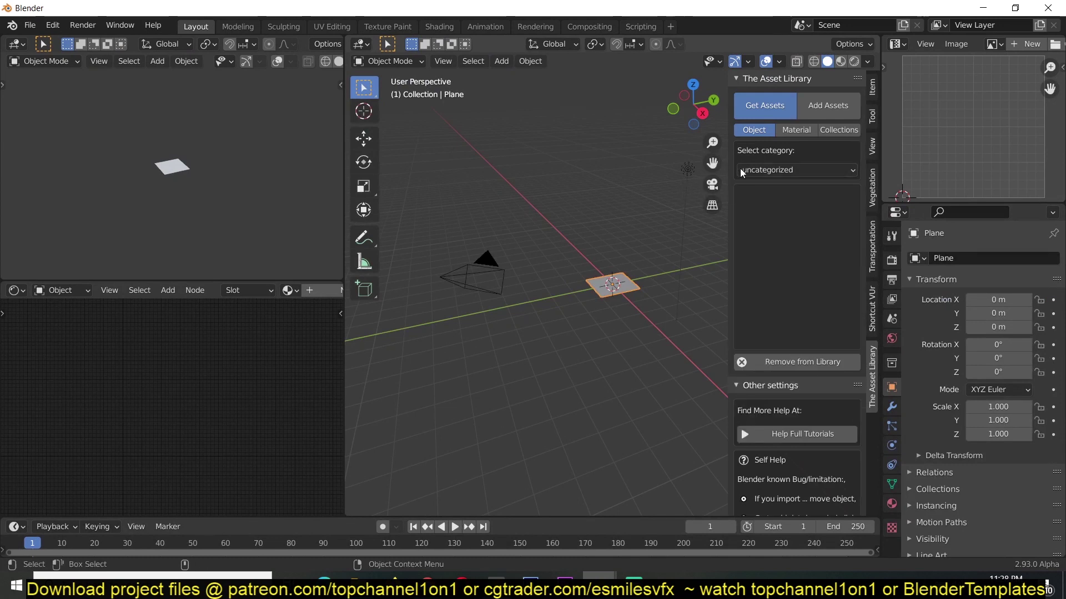
{"action": "left_click", "coordinate": [832, 130]}
{"action": "left_click", "coordinate": [810, 170]}
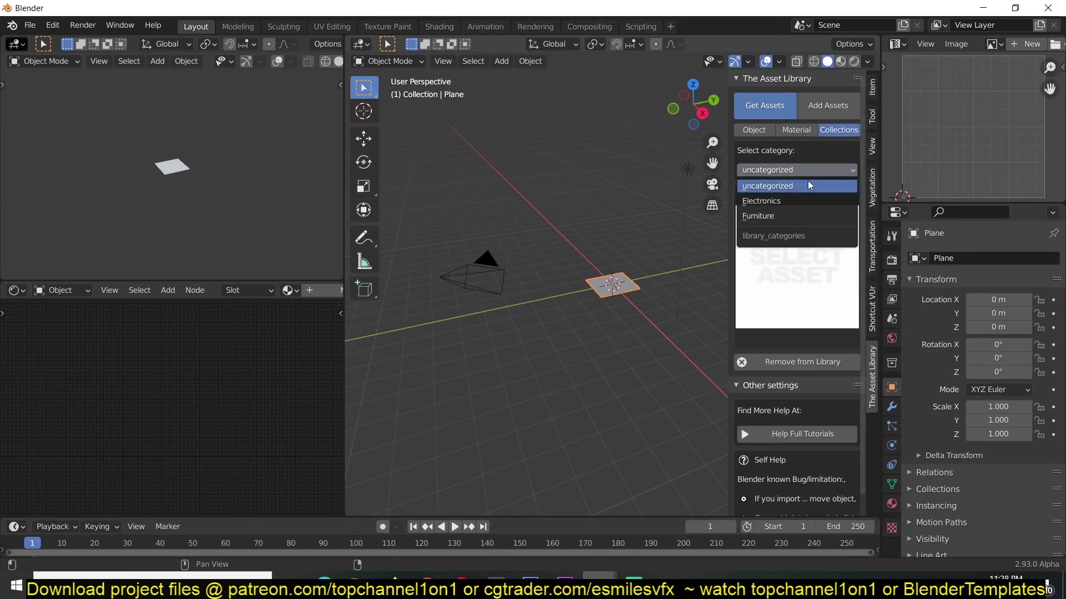
{"action": "left_click", "coordinate": [787, 203]}
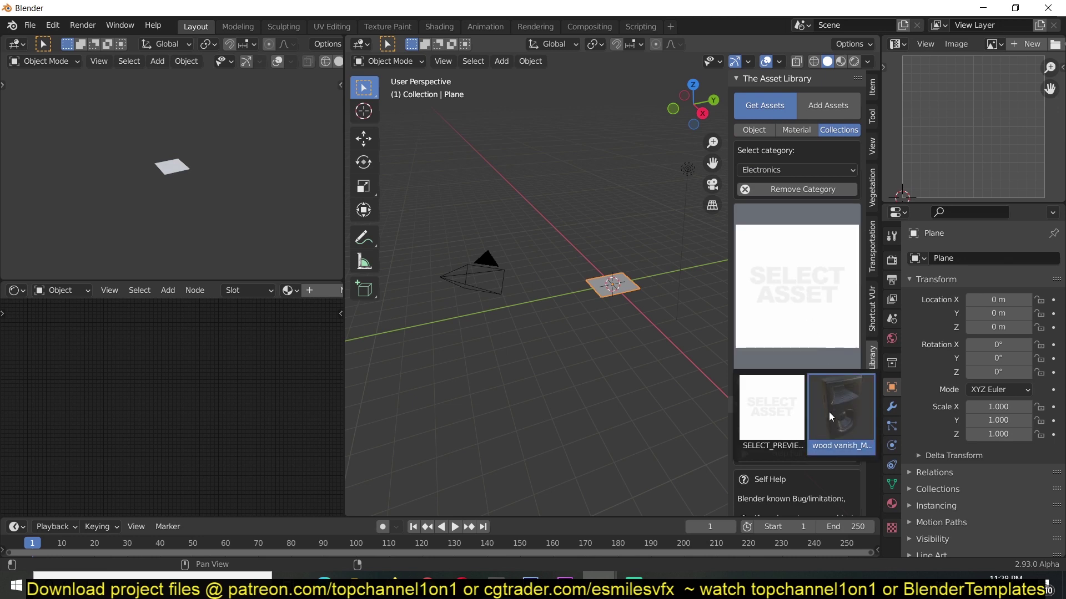
{"action": "left_click", "coordinate": [830, 413]}
{"action": "scroll", "coordinate": [653, 318], "scroll_direction": "up", "scroll_amount": 3}
{"action": "middle_click_drag", "start_coordinate": [653, 317], "coordinate": [647, 195]}
{"action": "scroll", "coordinate": [629, 258], "scroll_direction": "up", "scroll_amount": 3}
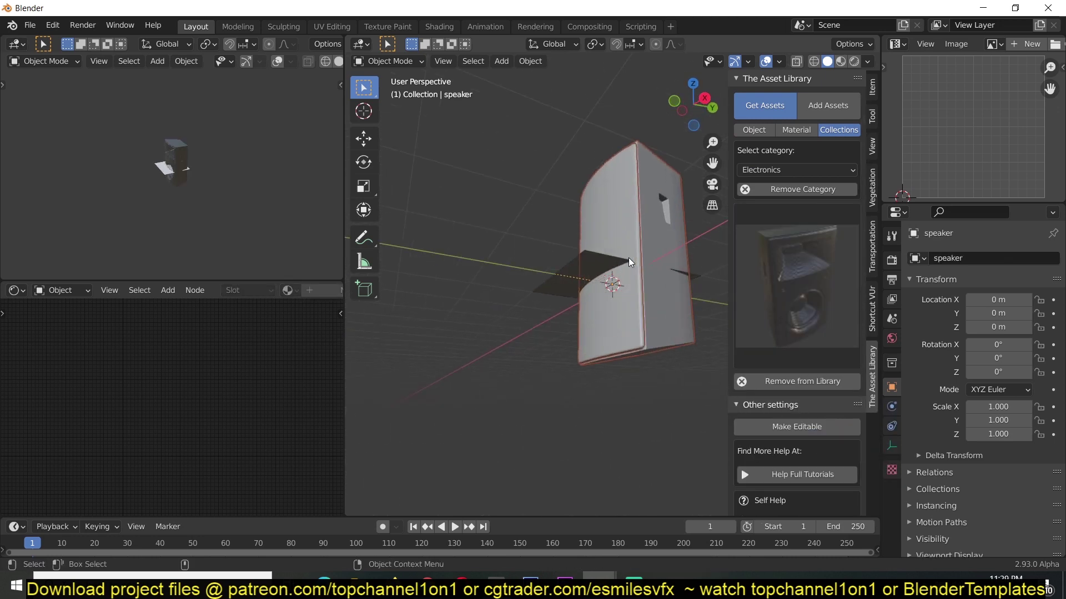
{"action": "middle_click_drag", "start_coordinate": [630, 262], "coordinate": [644, 244]}
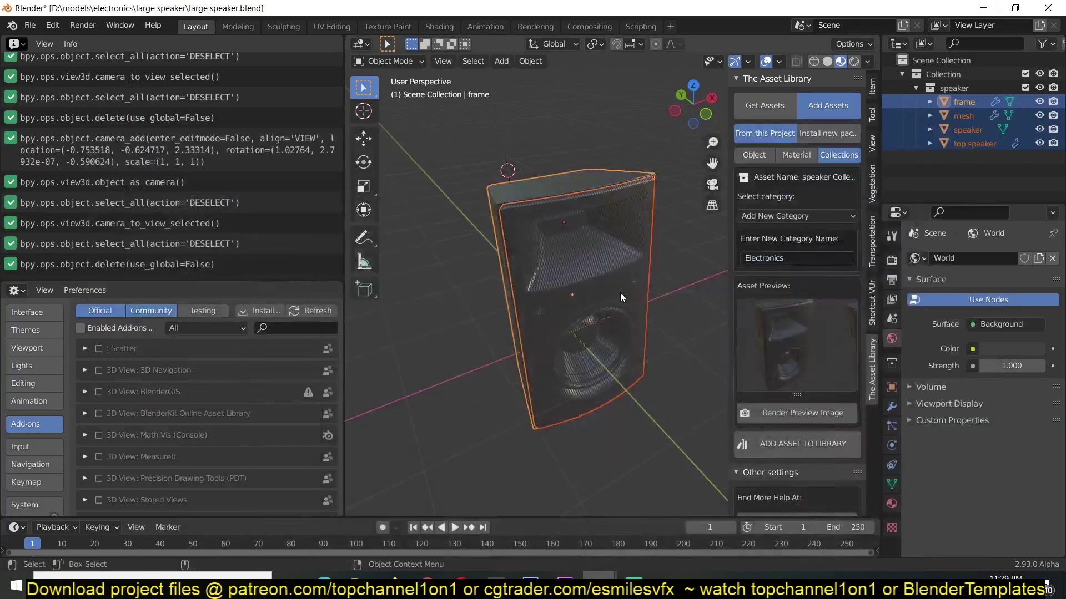
Return to large speaker.blend, select the speaker collection through its mesh and add it to the library again under Electronics
{"action": "left_click", "coordinate": [644, 280]}
{"action": "left_click", "coordinate": [661, 329]}
{"action": "middle_click_drag", "start_coordinate": [661, 328], "coordinate": [627, 281]}
{"action": "left_click", "coordinate": [628, 281]}
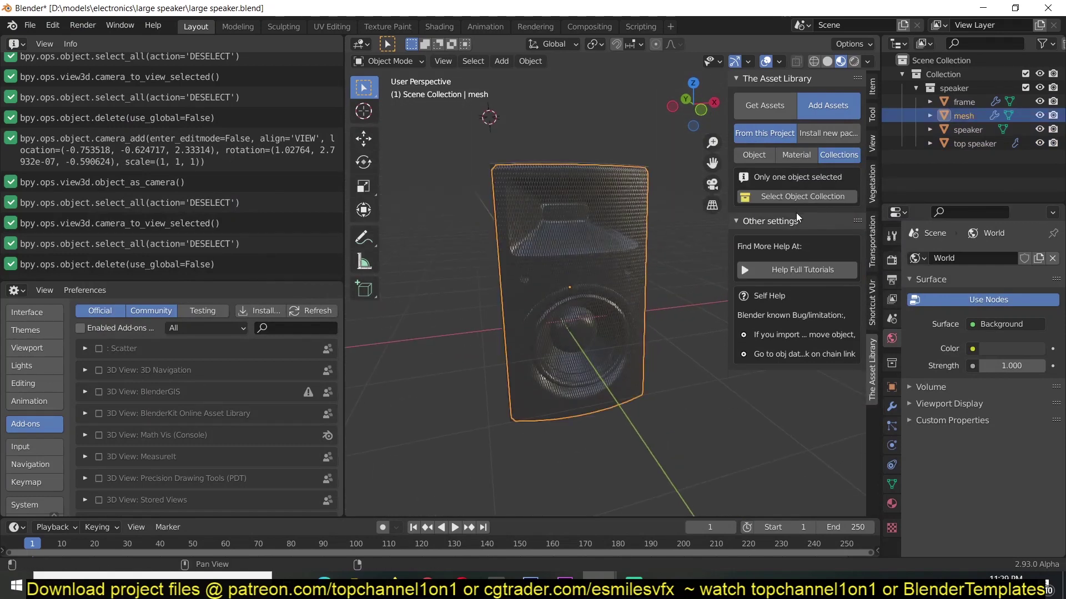
{"action": "left_click", "coordinate": [799, 196]}
{"action": "middle_click_drag", "start_coordinate": [623, 333], "coordinate": [609, 381]}
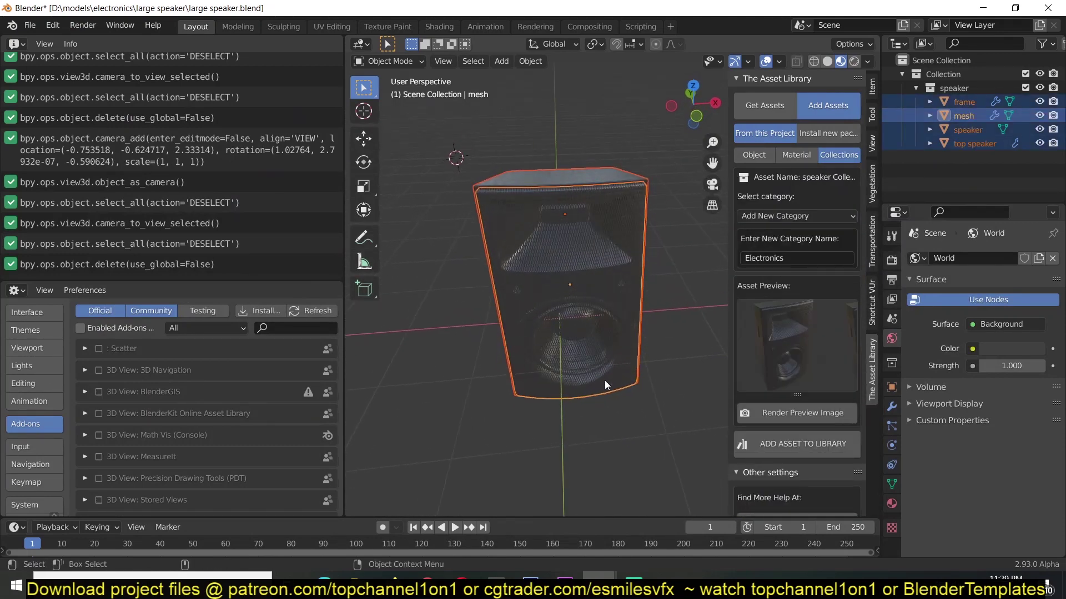
{"action": "left_click", "coordinate": [783, 444]}
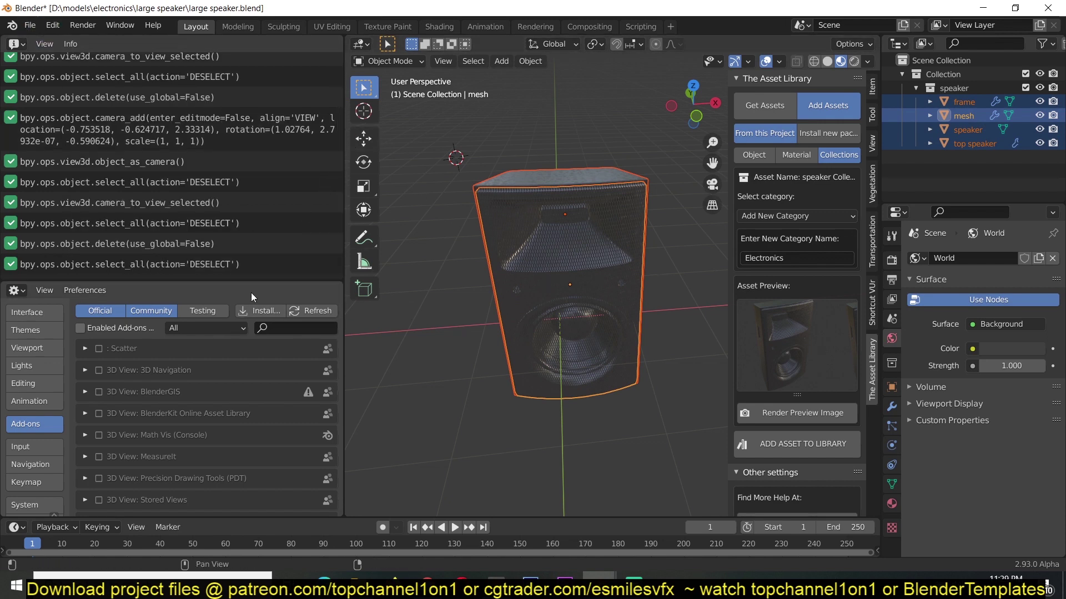
Let the Preferences editor take over the Info editor's area and select the speaker's frame
{"action": "left_click", "coordinate": [484, 242]}
{"action": "left_click", "coordinate": [610, 199]}
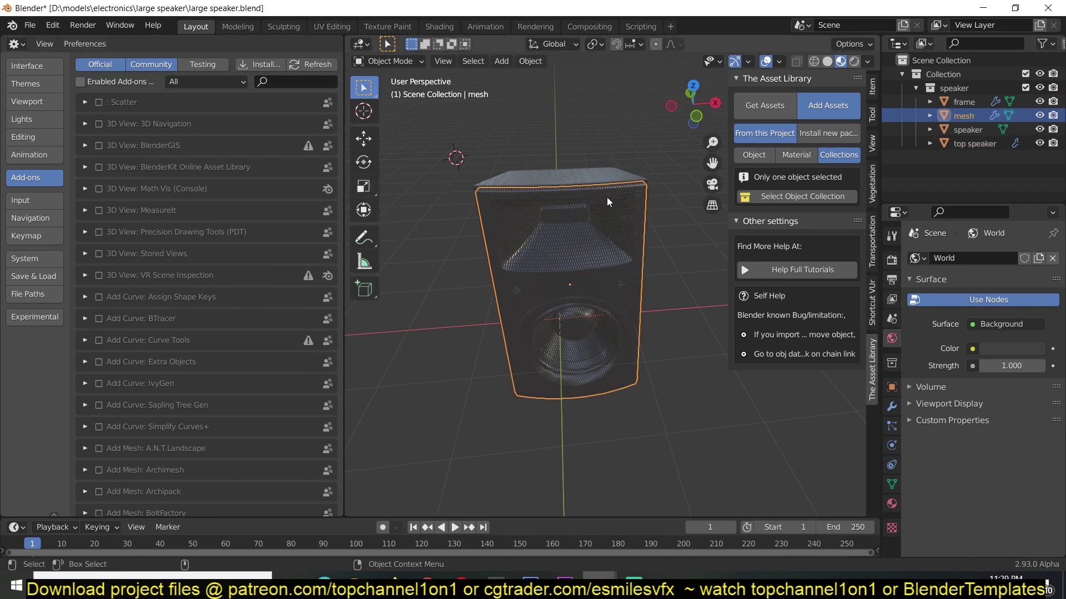
{"action": "middle_click_drag", "start_coordinate": [609, 199], "coordinate": [564, 185]}
{"action": "middle_click_drag", "start_coordinate": [623, 223], "coordinate": [665, 209]}
{"action": "left_click", "coordinate": [616, 233]}
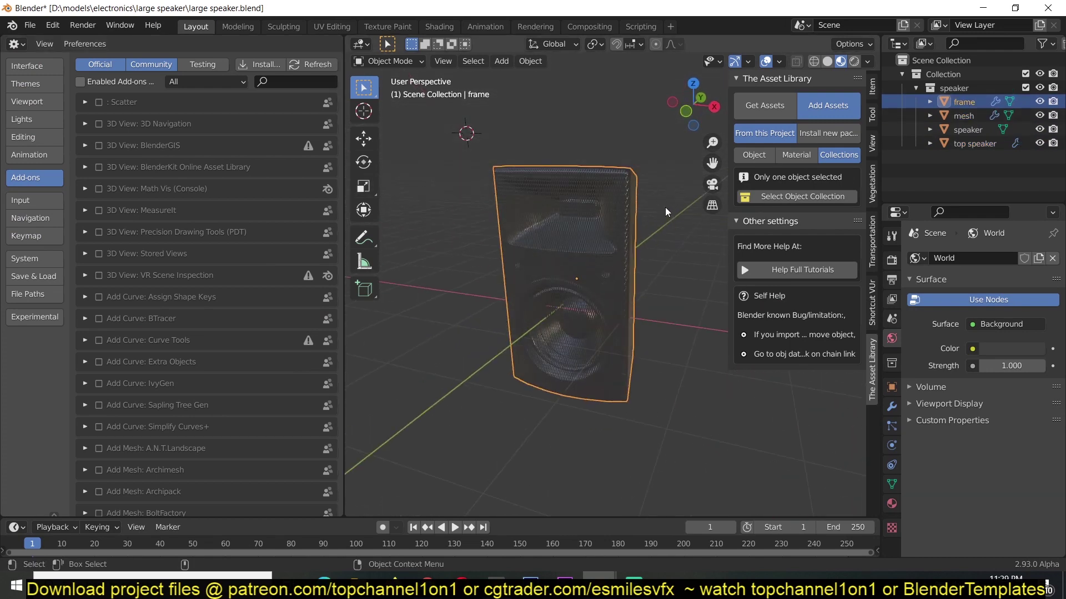
Duplicate the speaker collection in the scene hierarchy
{"action": "left_click", "coordinate": [888, 87]}
{"action": "right_click", "coordinate": [888, 88]}
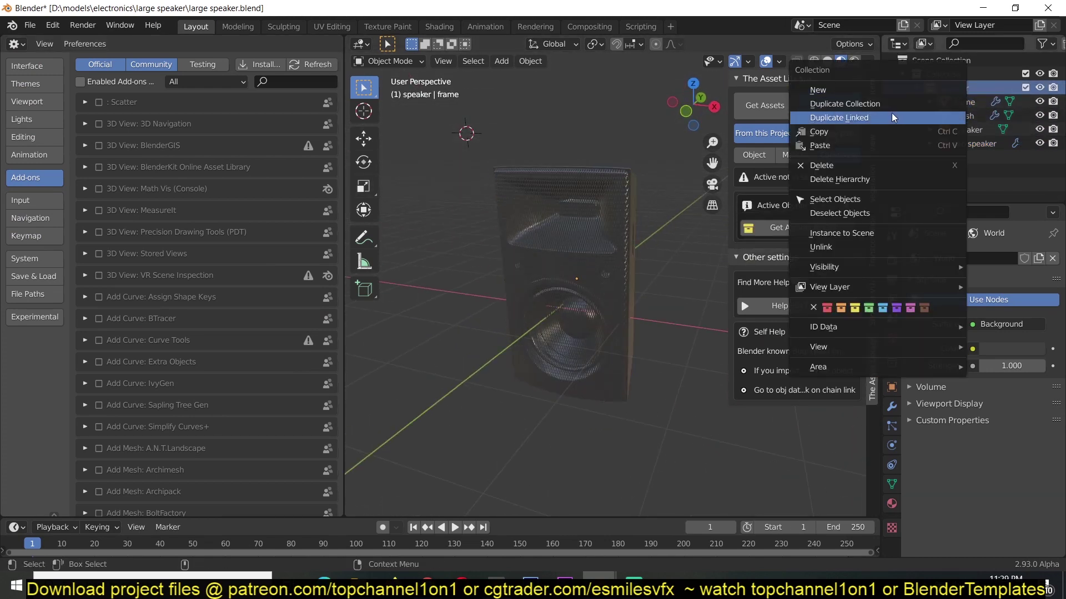
{"action": "left_click", "coordinate": [844, 104]}
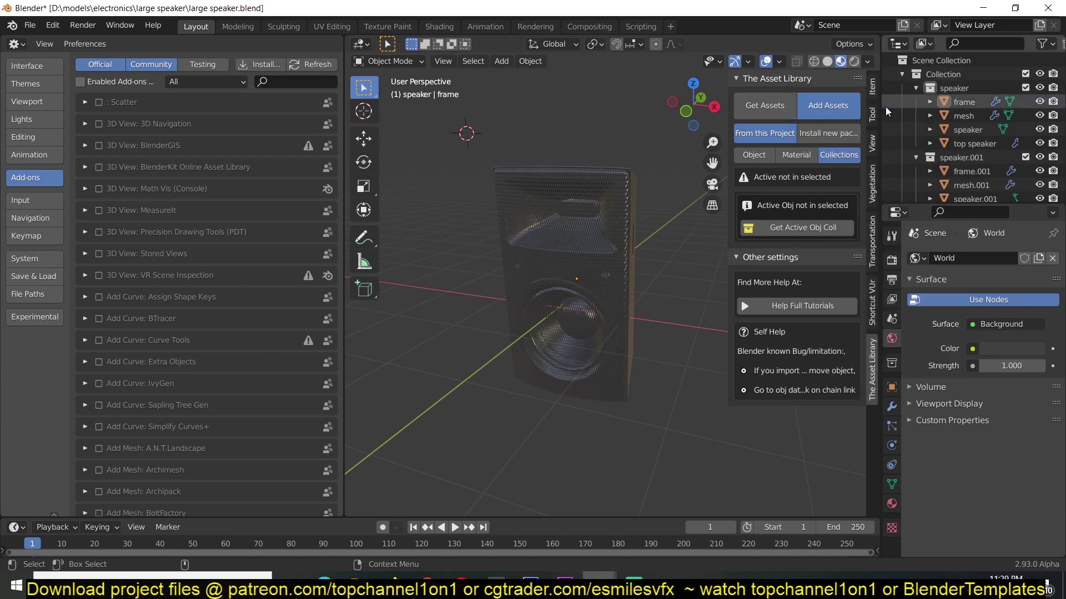
Collapse the original speaker collection and set the base color of the duplicated mesh (mesh.001) to white
{"action": "left_click", "coordinate": [917, 88]}
{"action": "left_click", "coordinate": [965, 116]}
{"action": "left_click", "coordinate": [677, 206]}
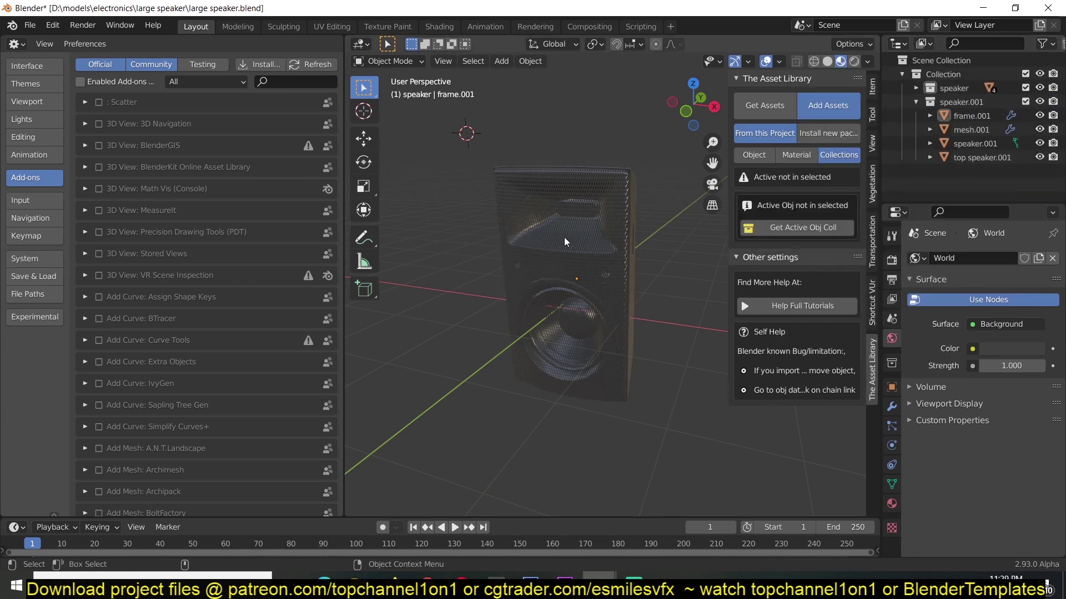
{"action": "left_click", "coordinate": [565, 240]}
{"action": "left_click", "coordinate": [972, 129]}
{"action": "left_click", "coordinate": [892, 504]}
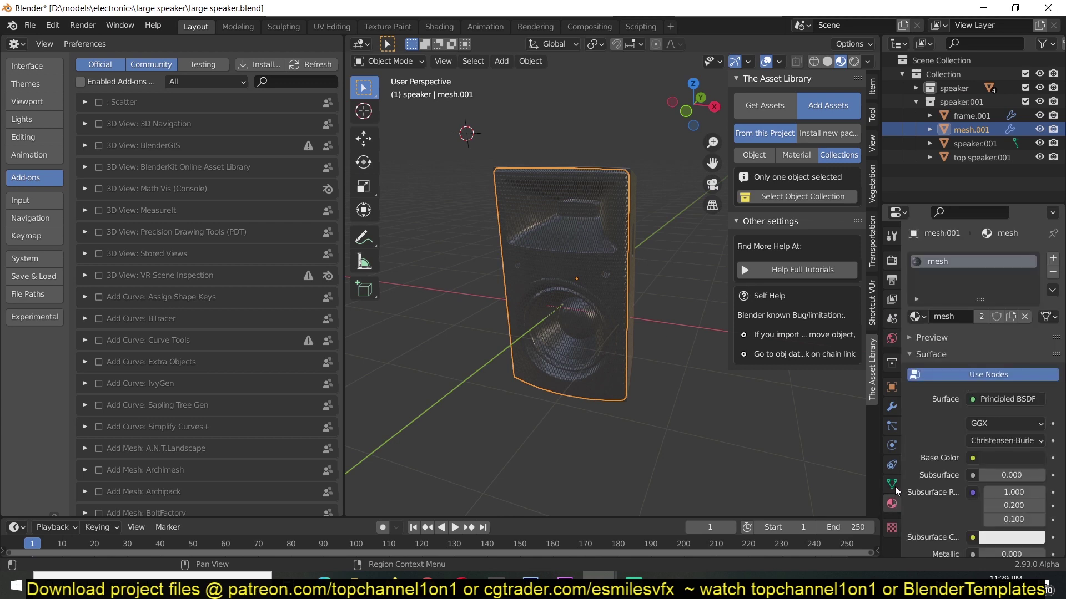
{"action": "left_click", "coordinate": [1003, 461]}
{"action": "left_click_drag", "start_coordinate": [1039, 282], "coordinate": [1040, 257]}
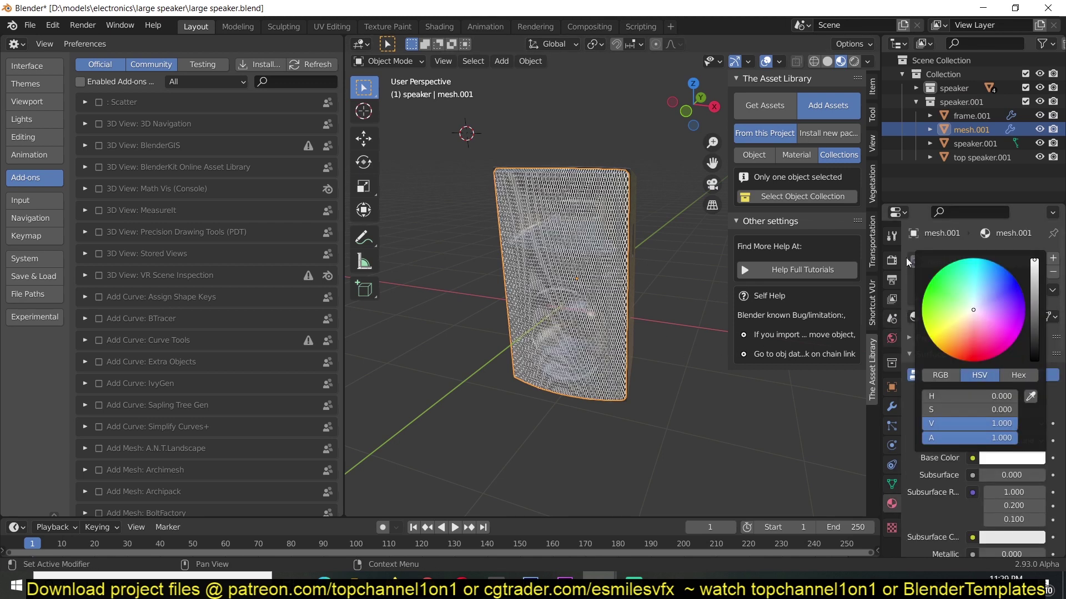
Hide the duplicate's front mesh and link the gold material of the speaker cone to the duplicate's frame
{"action": "middle_click_drag", "start_coordinate": [584, 312], "coordinate": [542, 343]}
{"action": "left_click", "coordinate": [659, 245]}
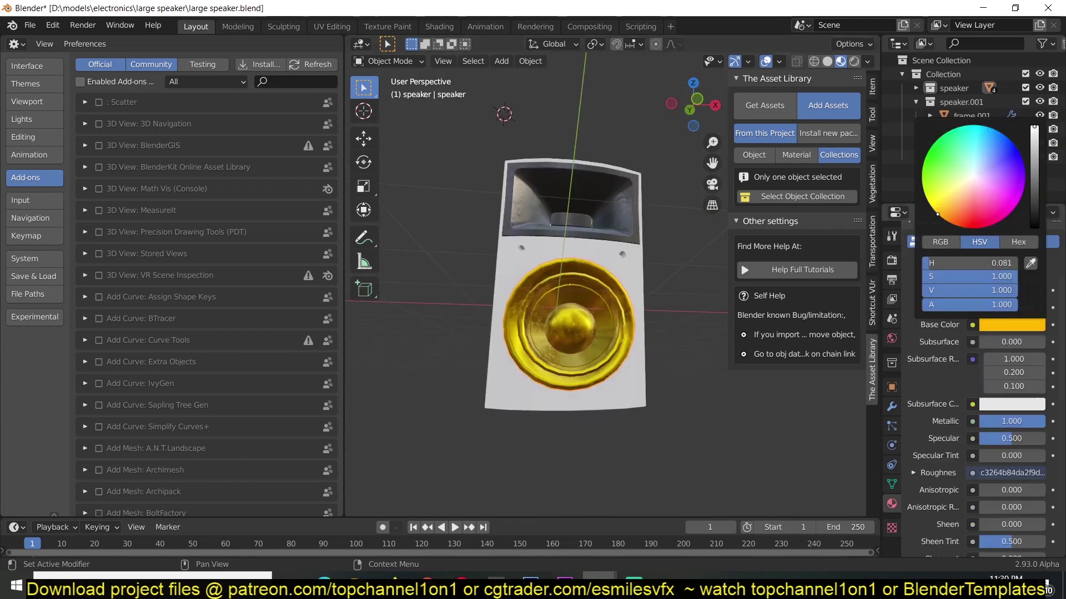
{"action": "left_click_drag", "start_coordinate": [1006, 205], "coordinate": [1002, 208]}
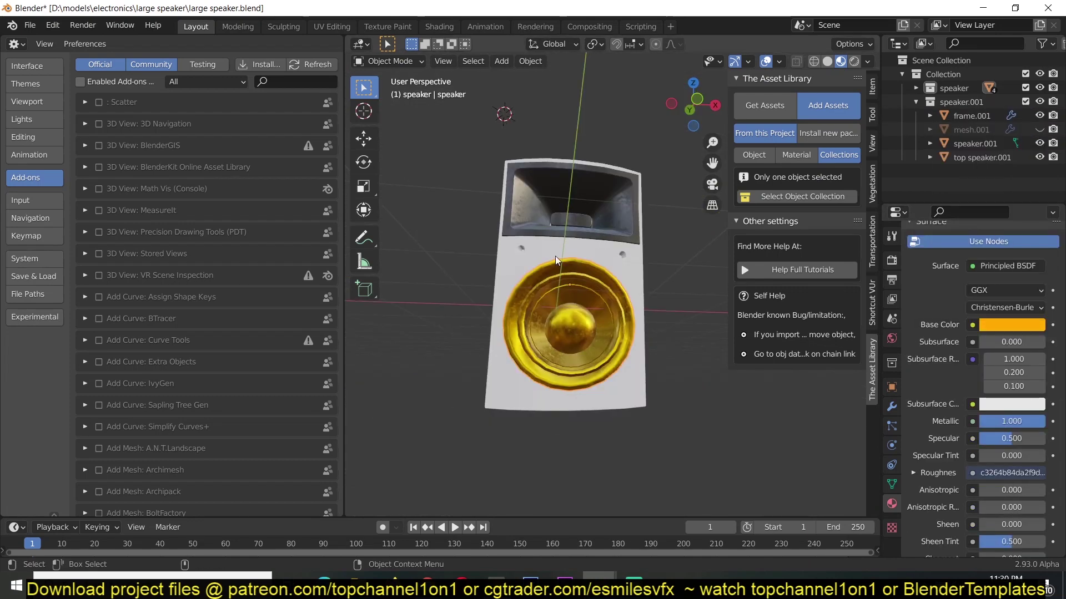
{"action": "middle_click_drag", "start_coordinate": [558, 258], "coordinate": [486, 321]}
{"action": "left_click", "coordinate": [622, 300]}
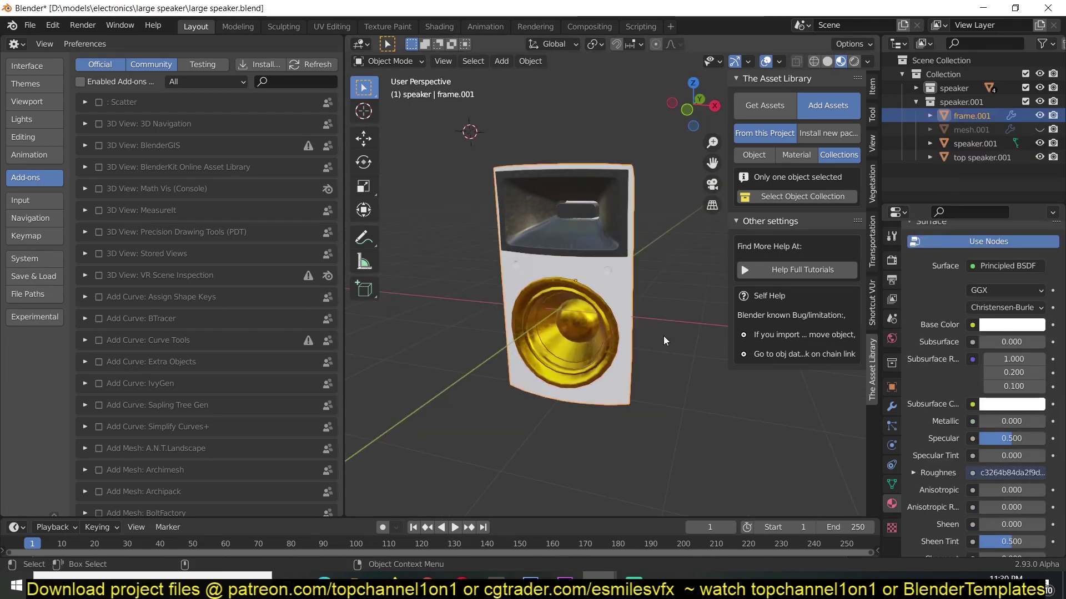
{"action": "left_click", "coordinate": [590, 325], "text": "shift"}
{"action": "key", "text": "ctrl+l"}
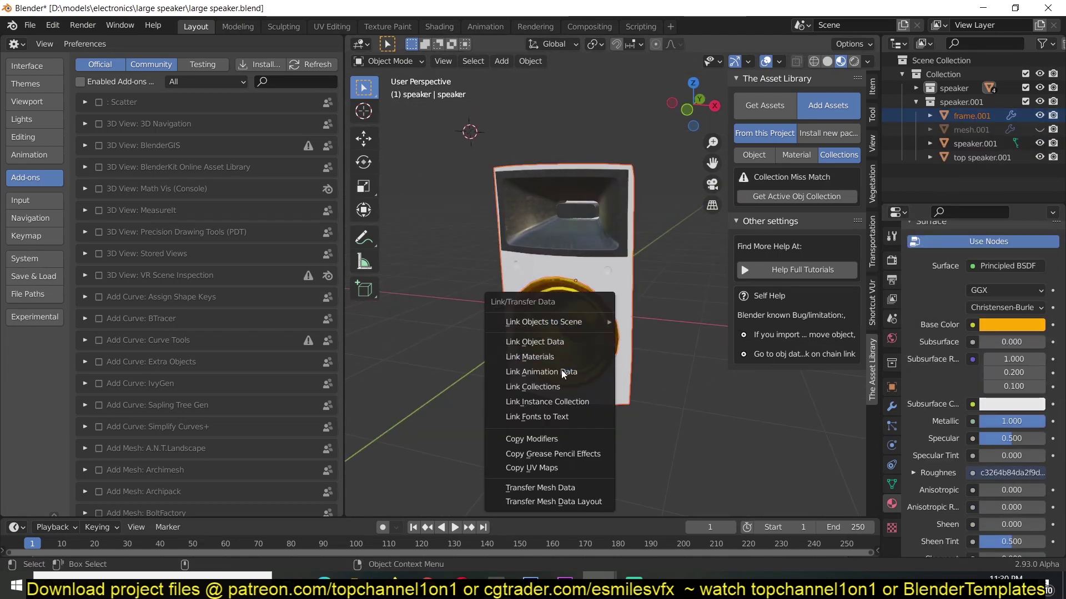
{"action": "left_click", "coordinate": [570, 358]}
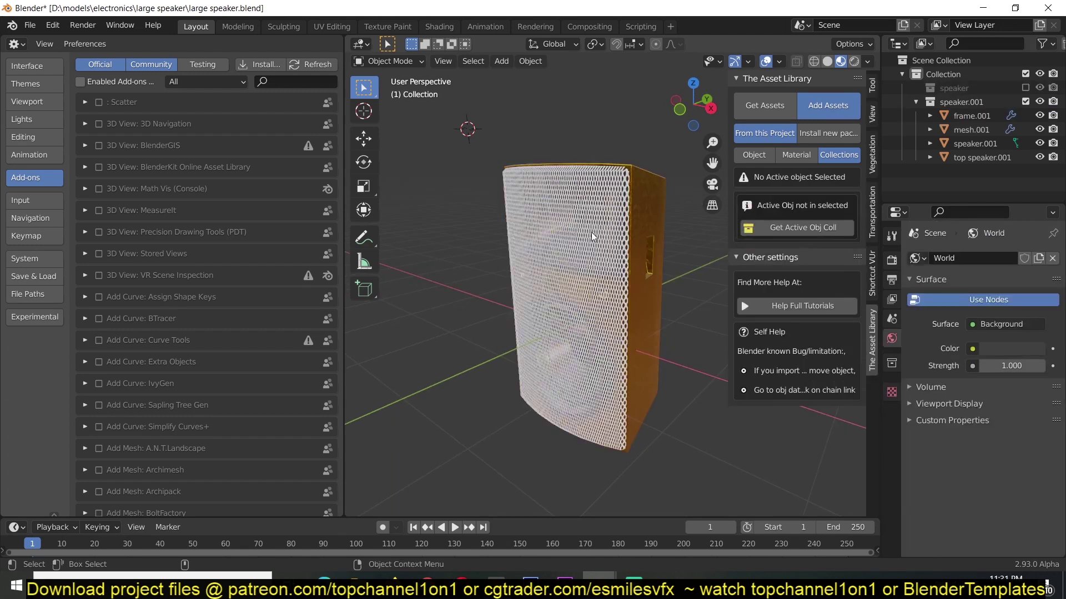
Darken the base color of the duplicate's front mesh to black
{"action": "left_click", "coordinate": [592, 237]}
{"action": "left_click", "coordinate": [1009, 458]}
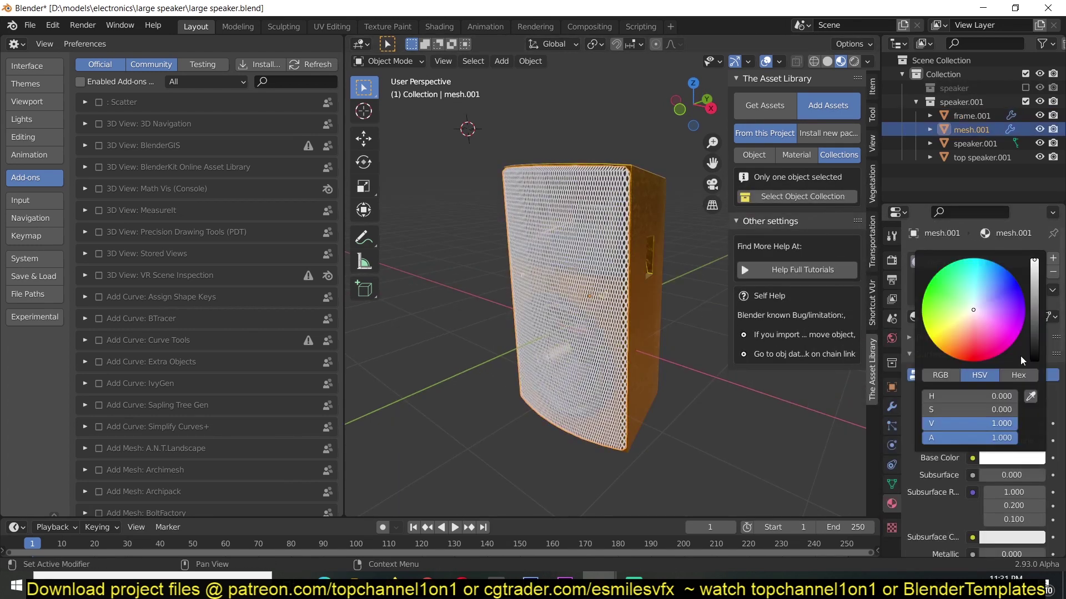
{"action": "left_click_drag", "start_coordinate": [1037, 293], "coordinate": [1035, 360]}
Select the duplicate speaker's whole collection through its gold frame for use as a new library asset
{"action": "left_click", "coordinate": [654, 421]}
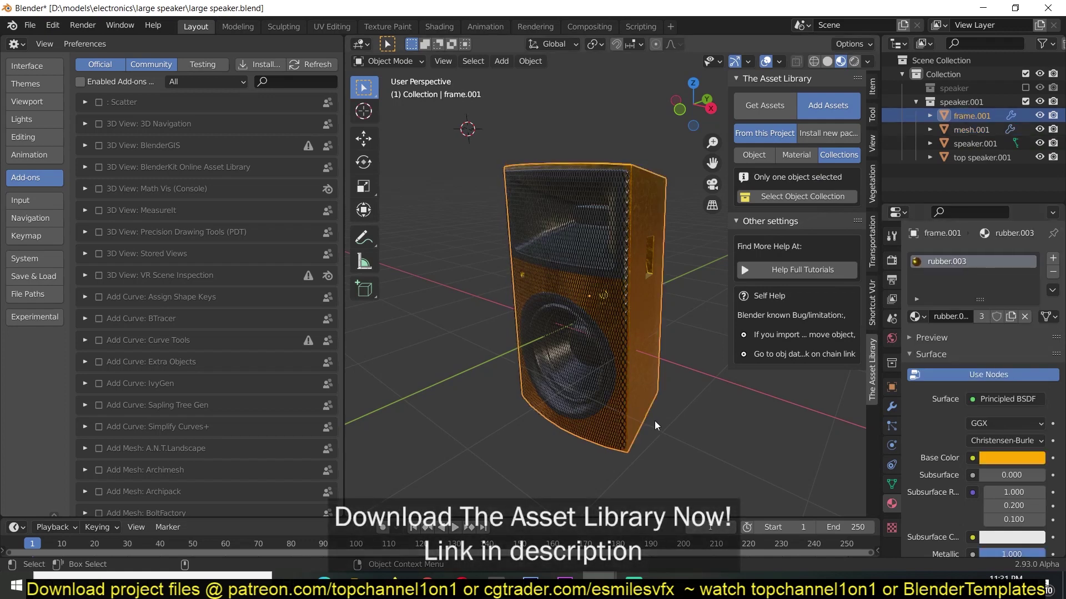
{"action": "middle_click_drag", "start_coordinate": [655, 420], "coordinate": [635, 301]}
{"action": "scroll", "coordinate": [635, 301], "scroll_direction": "down", "scroll_amount": 2}
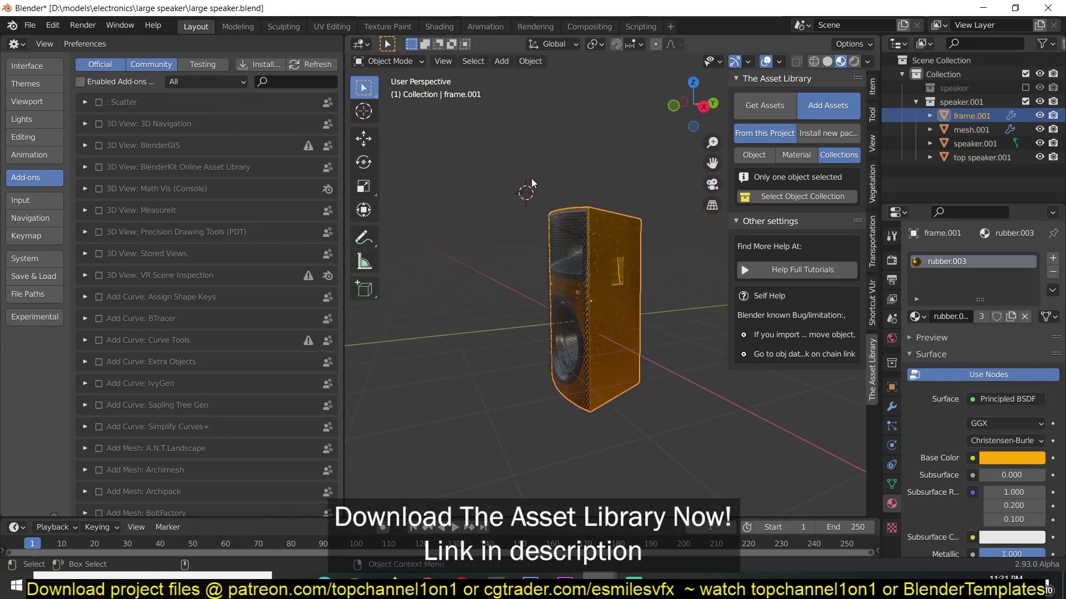
{"action": "left_click", "coordinate": [804, 196]}
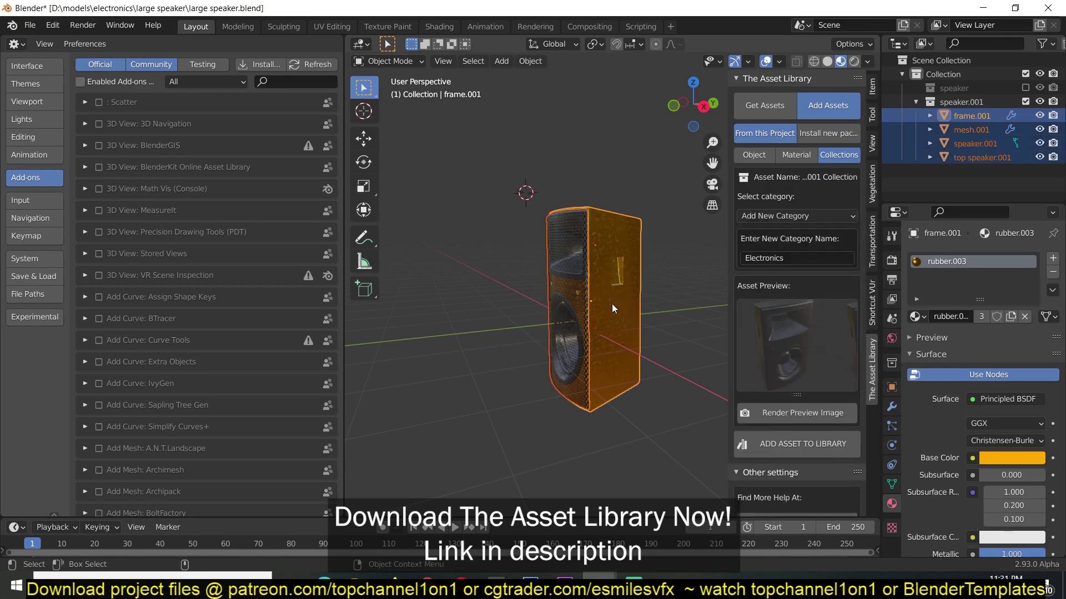
{"action": "middle_click_drag", "start_coordinate": [612, 304], "coordinate": [614, 343]}
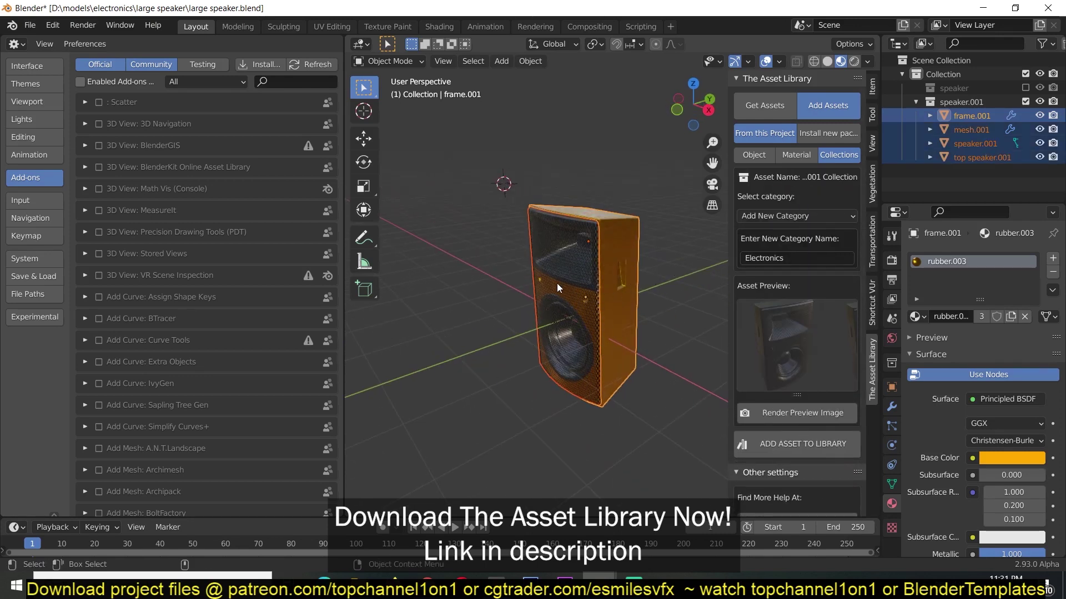
Switch the viewport to solid shading and back to material preview
{"action": "key", "text": "z"}
{"action": "left_click", "coordinate": [391, 291]}
{"action": "key", "text": "z"}
{"action": "left_click", "coordinate": [658, 301]}
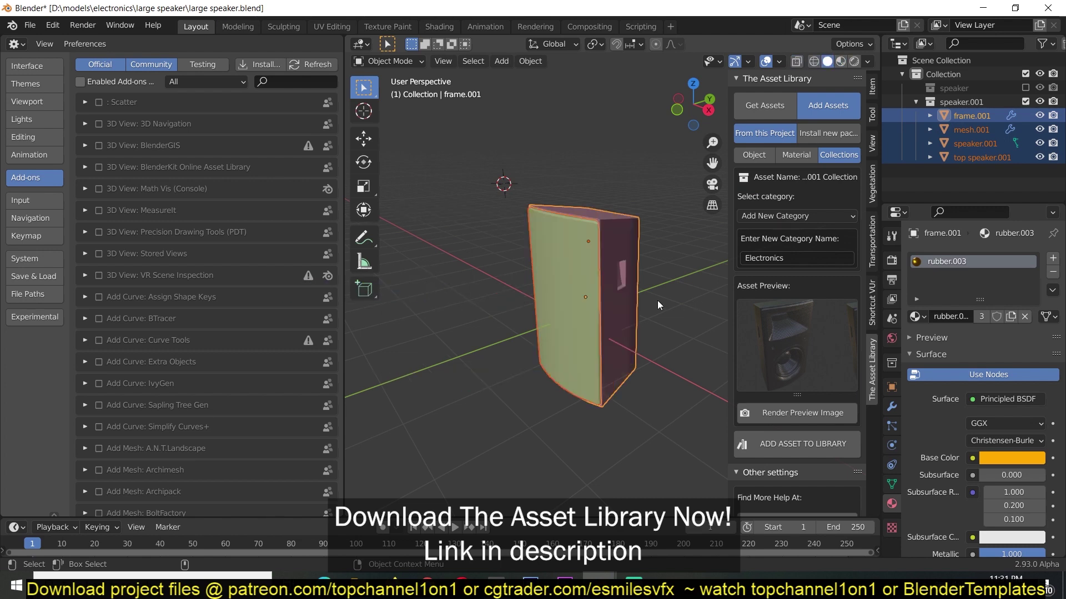
{"action": "left_click", "coordinate": [839, 62]}
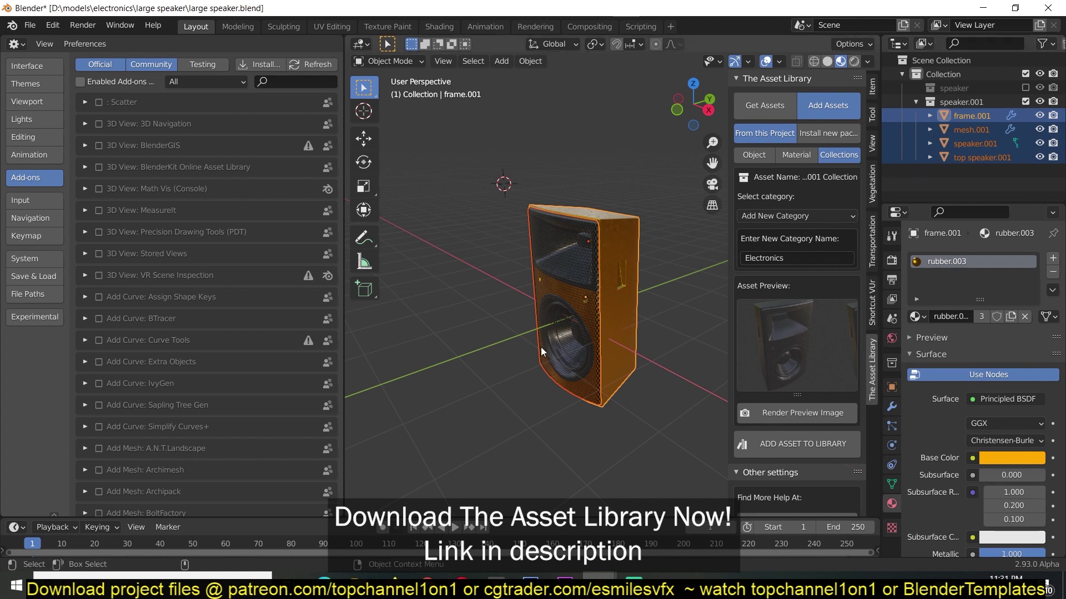
Save the file and add the gold speaker collection to the library under Electronics with a newly rendered preview image
{"action": "key", "text": "ctrl+s"}
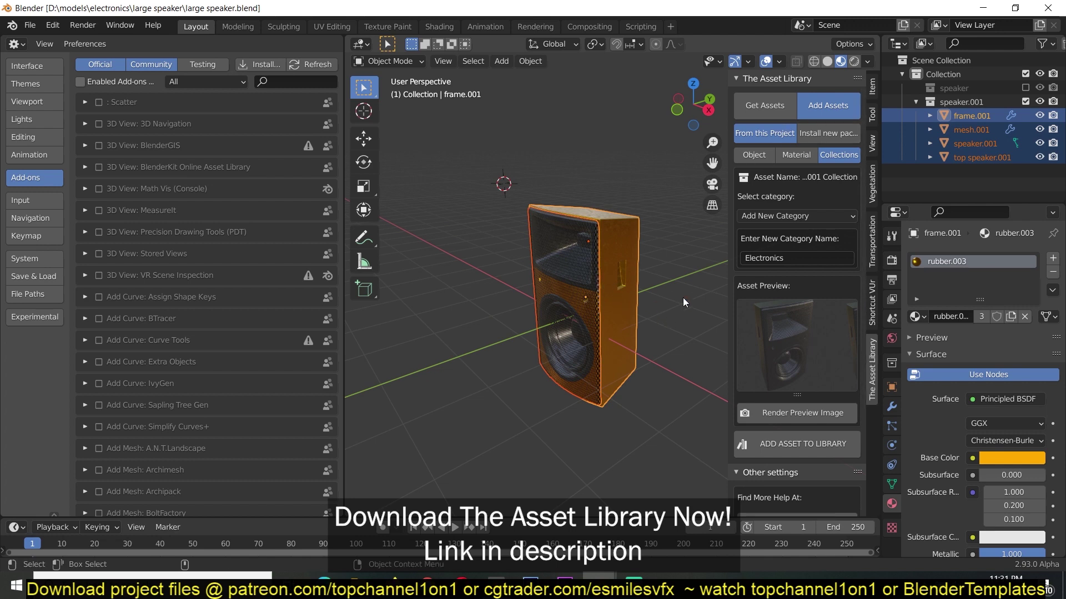
{"action": "left_click", "coordinate": [774, 410]}
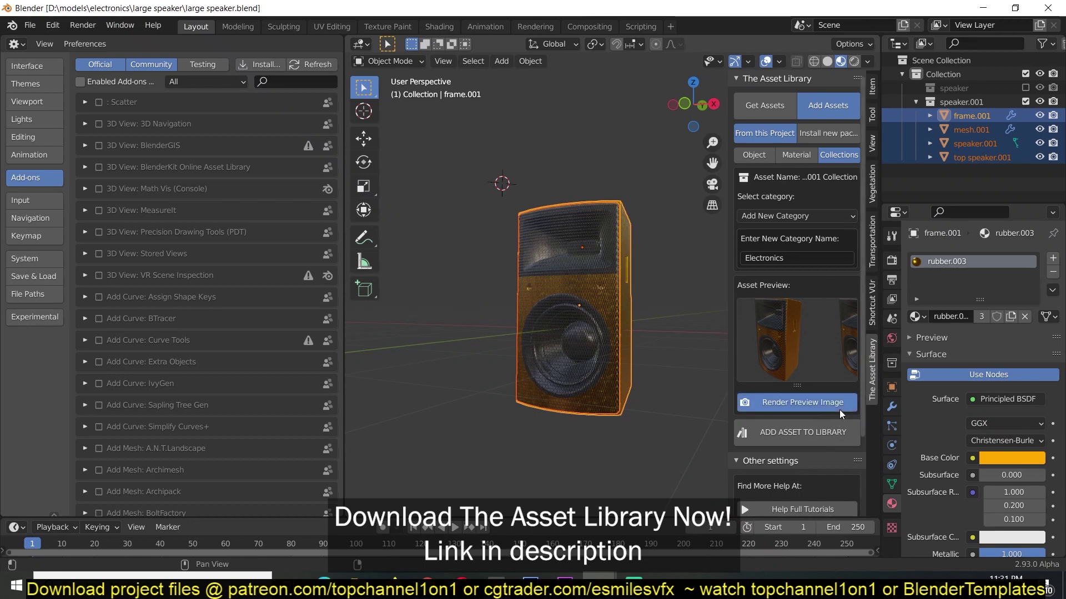
{"action": "left_click", "coordinate": [803, 445]}
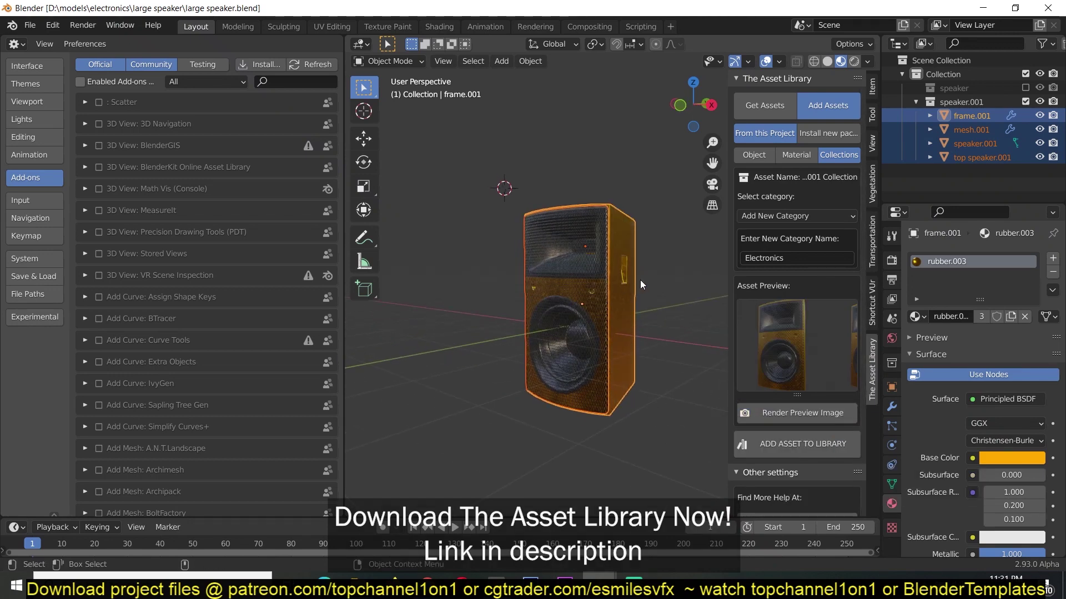
Switch to the other open Blender scene and import the gold speaker collection from the Electronics category
{"action": "left_click", "coordinate": [982, 8]}
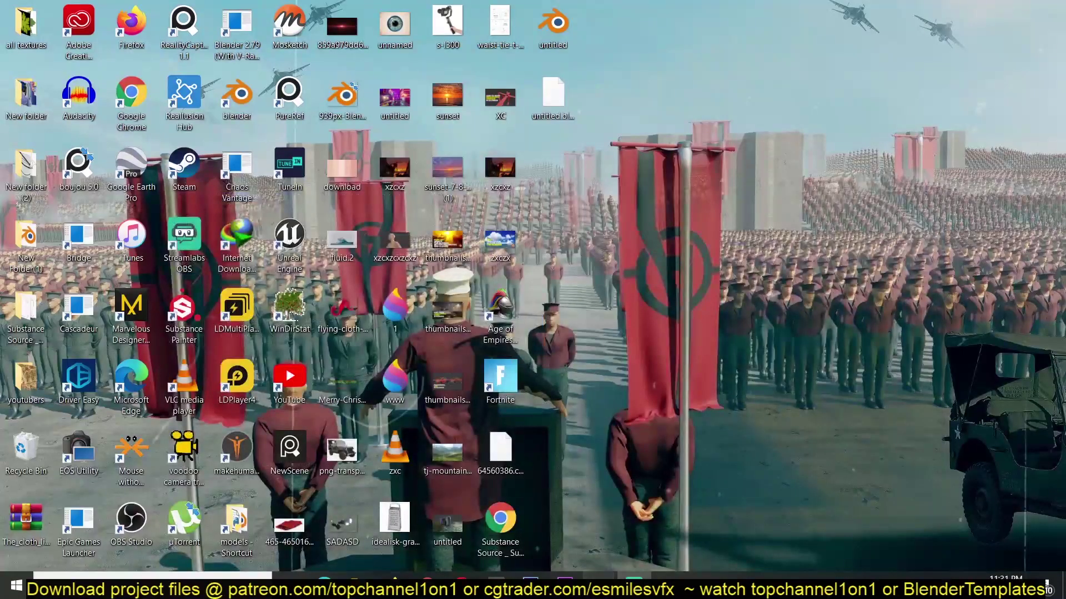
{"action": "mouse_move", "coordinate": [599, 583]}
{"action": "left_click", "coordinate": [515, 502]}
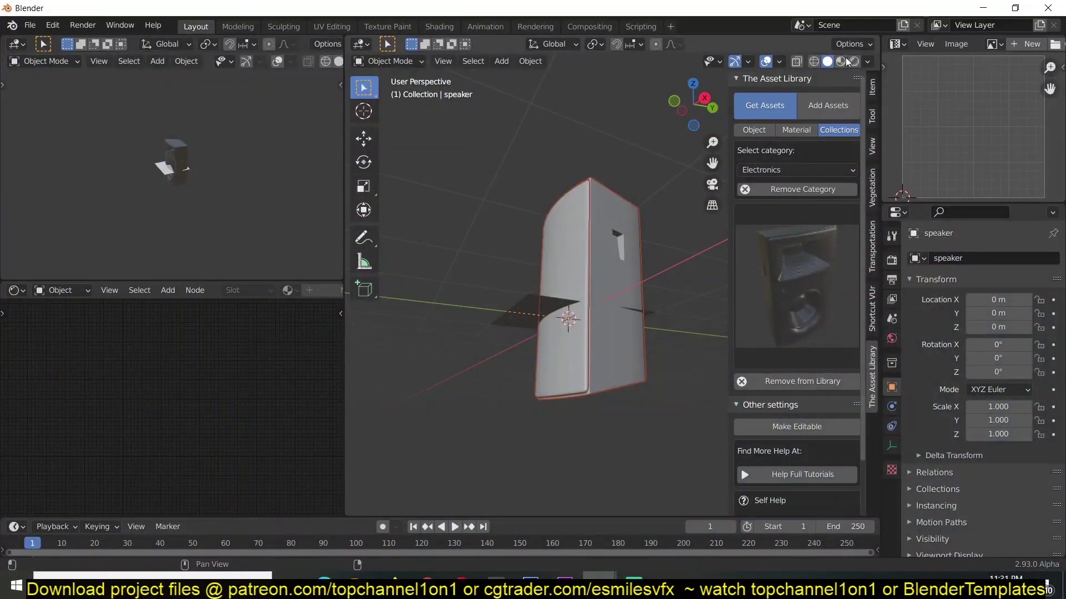
{"action": "left_click", "coordinate": [803, 245]}
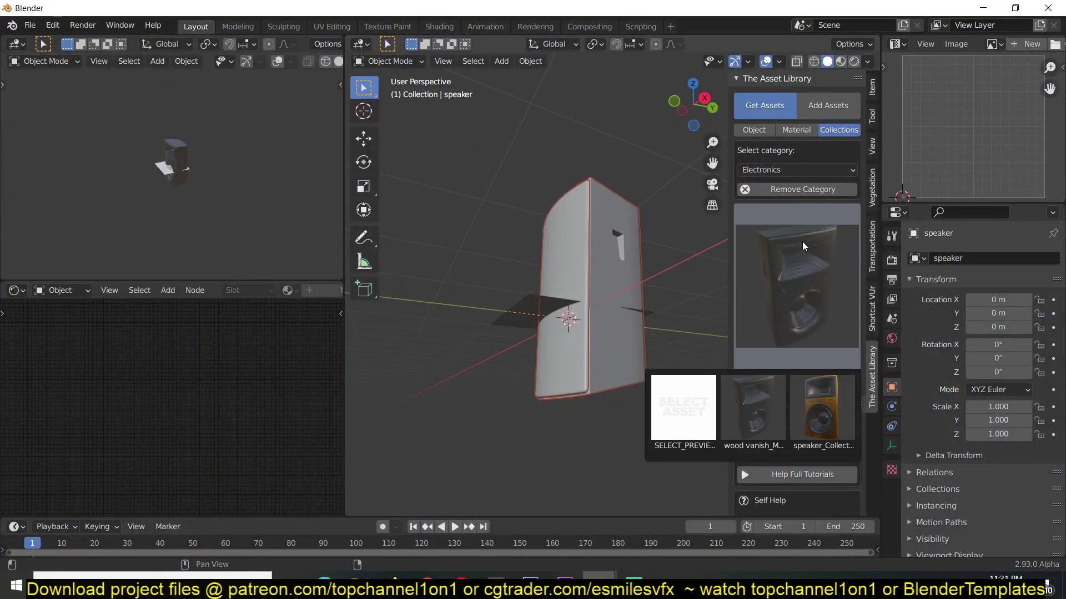
{"action": "left_click", "coordinate": [814, 398]}
{"action": "middle_click_drag", "start_coordinate": [683, 383], "coordinate": [621, 378]}
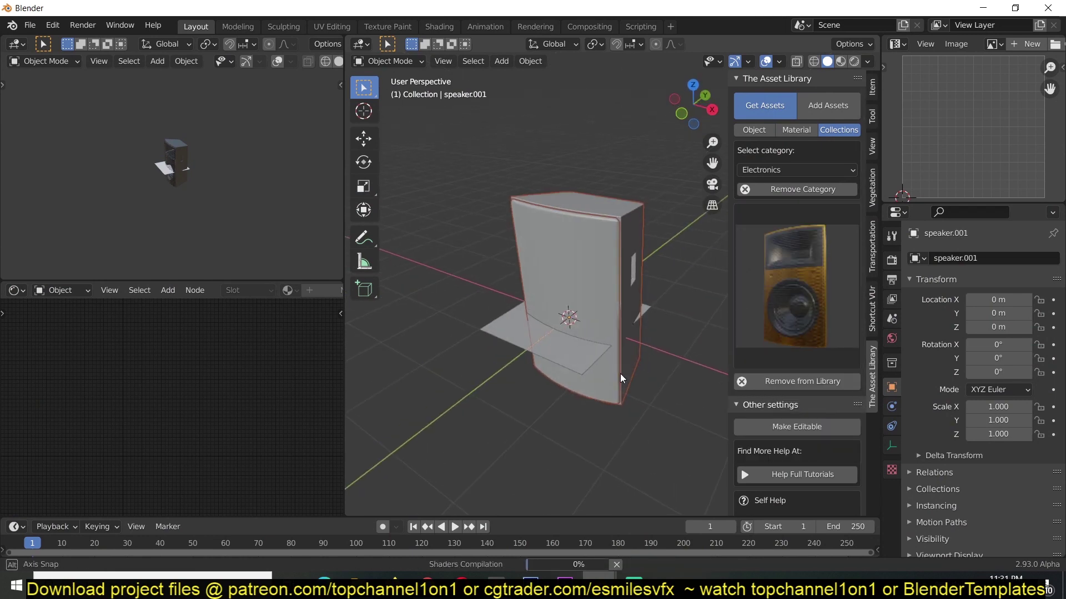
Move the imported gold speaker beside the dark one, to about X -2.39 m, Y -1.28 m, Z 0.36 m
{"action": "left_click_drag", "start_coordinate": [618, 280], "coordinate": [436, 241]}
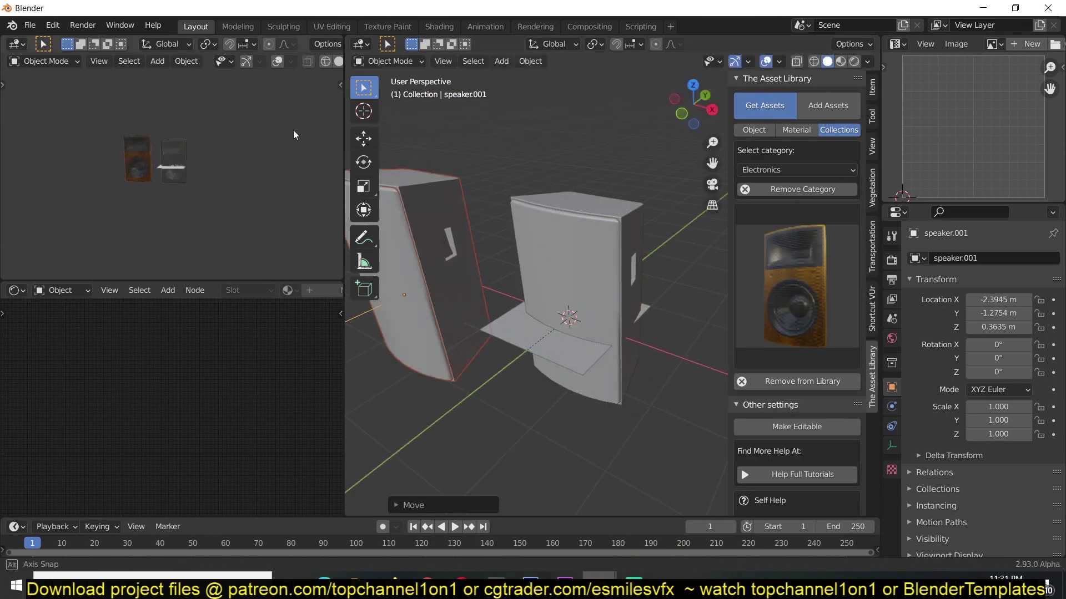
{"action": "scroll", "coordinate": [136, 173], "scroll_direction": "up", "scroll_amount": 6}
{"action": "mouse_move", "coordinate": [167, 192]}
{"action": "middle_mouse_down", "text": "shift"}
{"action": "mouse_move", "coordinate": [223, 203]}
{"action": "mouse_move", "coordinate": [131, 217]}
{"action": "mouse_move", "coordinate": [100, 234]}
{"action": "mouse_move", "coordinate": [211, 161]}
{"action": "mouse_move", "coordinate": [309, 145]}
{"action": "mouse_move", "coordinate": [329, 123]}
{"action": "mouse_move", "coordinate": [209, 195]}
{"action": "mouse_move", "coordinate": [260, 242]}
{"action": "mouse_move", "coordinate": [150, 186]}
{"action": "middle_mouse_up", "text": "shift"}
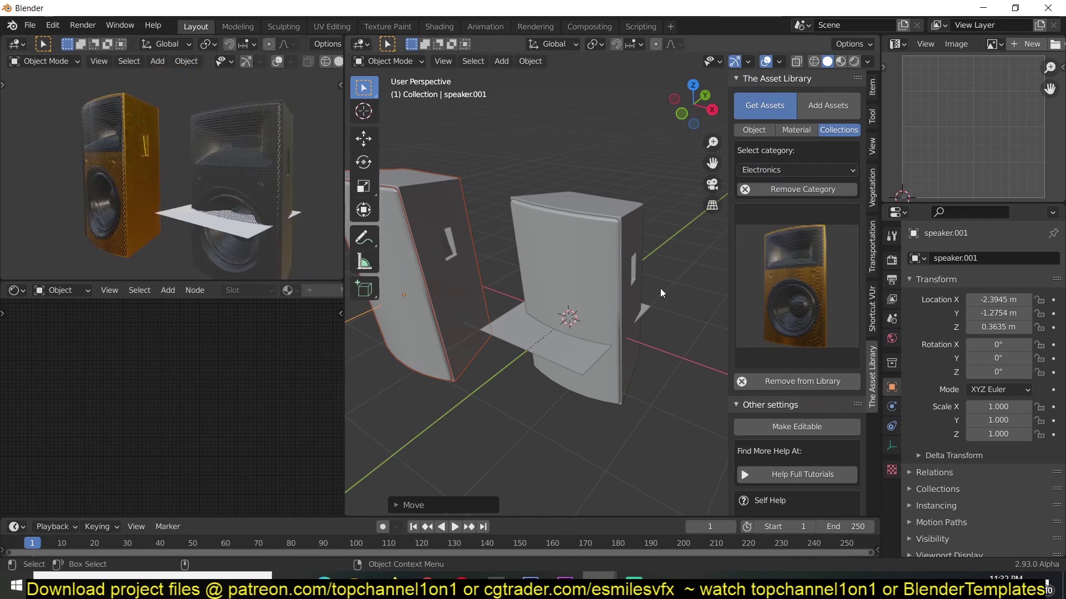
Delete the plane that cuts through the dark speaker
{"action": "scroll", "coordinate": [660, 288], "scroll_direction": "down", "scroll_amount": 2}
{"action": "middle_click_drag", "start_coordinate": [660, 288], "coordinate": [604, 305]}
{"action": "left_click", "coordinate": [545, 327]}
{"action": "key", "text": "Delete"}
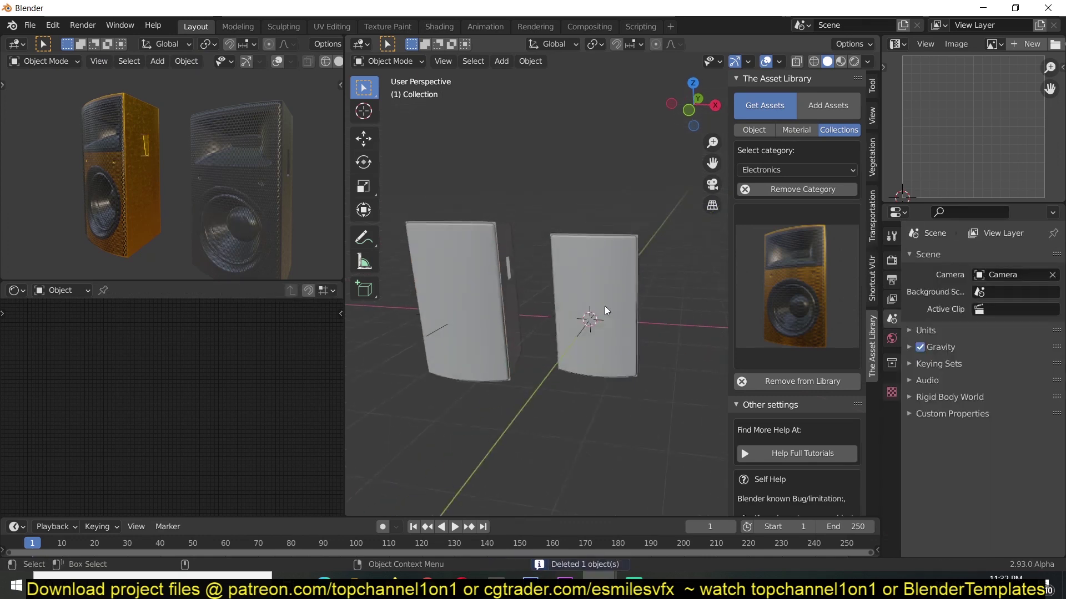
In front view, raise the dark speaker onto the ground line, to about X 0.43 m, Z 1.25 m
{"action": "left_click", "coordinate": [596, 355]}
{"action": "key", "text": "KP_1"}
{"action": "key", "text": "g"}
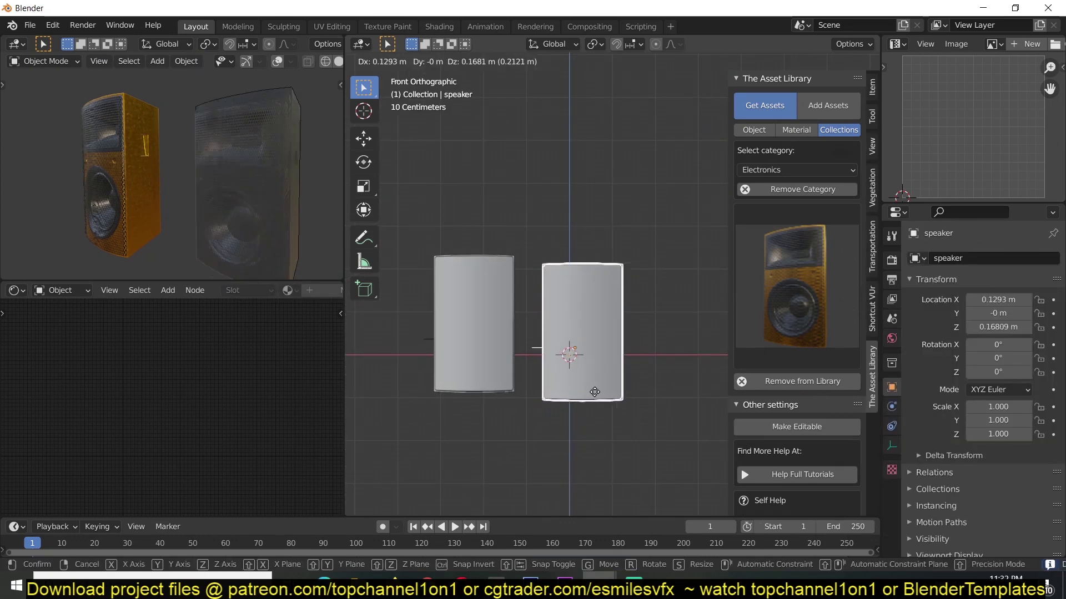
{"action": "left_click", "coordinate": [607, 346]}
Move the gold speaker up next to the dark one, to about X -1.53 m, Z 1.29 m
{"action": "left_click", "coordinate": [455, 359]}
{"action": "key", "text": "g"}
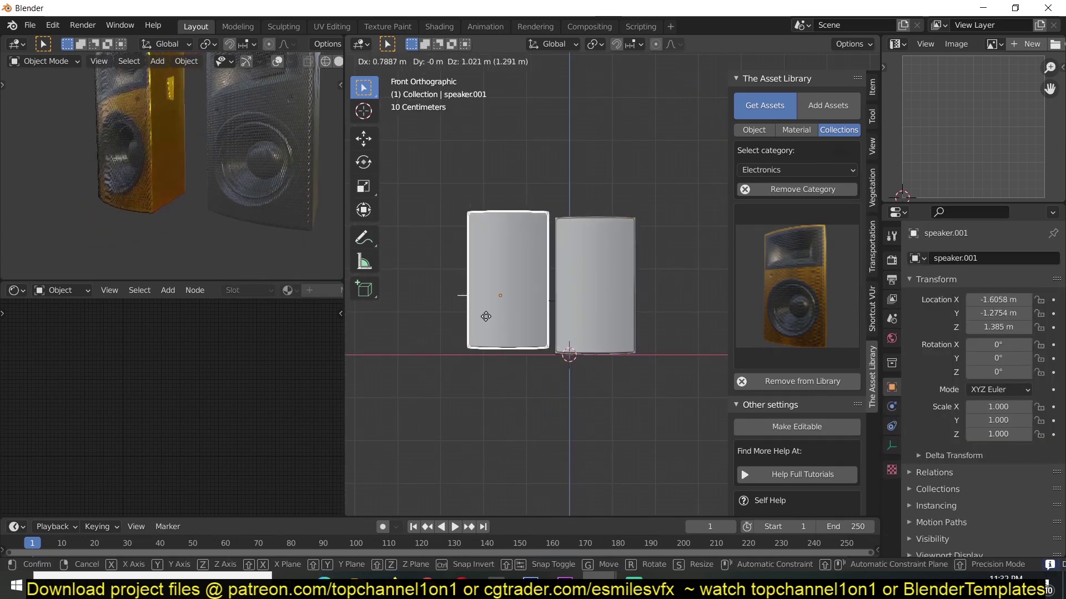
{"action": "left_click", "coordinate": [491, 314]}
{"action": "middle_click_drag", "start_coordinate": [491, 314], "coordinate": [472, 350]}
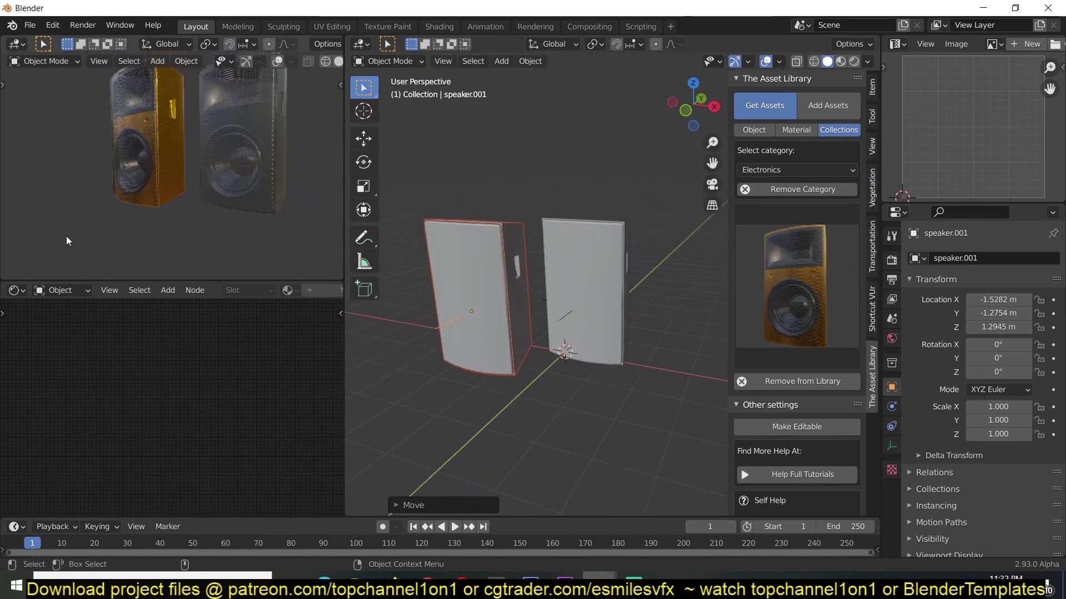
Examine the two imported speakers from several angles, selecting the dark and gold ones alternately as separate assets
{"action": "scroll", "coordinate": [221, 179], "scroll_direction": "down", "scroll_amount": 4}
{"action": "middle_click_drag", "start_coordinate": [221, 178], "coordinate": [195, 206]}
{"action": "scroll", "coordinate": [426, 276], "scroll_direction": "up", "scroll_amount": 3}
{"action": "scroll", "coordinate": [425, 275], "scroll_direction": "down", "scroll_amount": 3}
{"action": "middle_click_drag", "start_coordinate": [475, 245], "coordinate": [444, 261]}
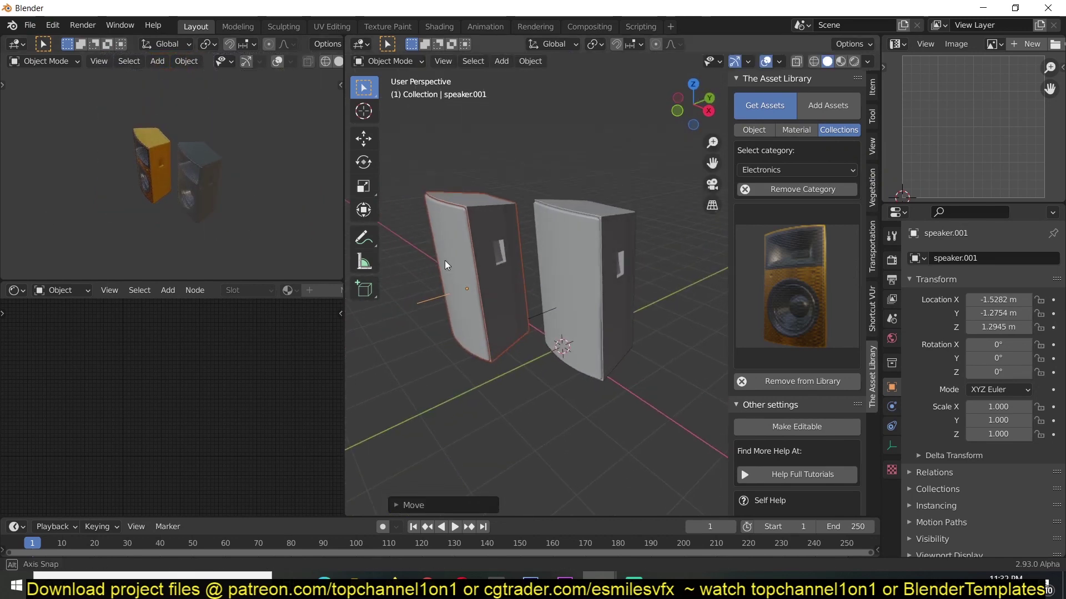
{"action": "left_click", "coordinate": [553, 265]}
{"action": "left_click", "coordinate": [475, 256]}
{"action": "left_click", "coordinate": [556, 272]}
{"action": "left_click", "coordinate": [489, 274]}
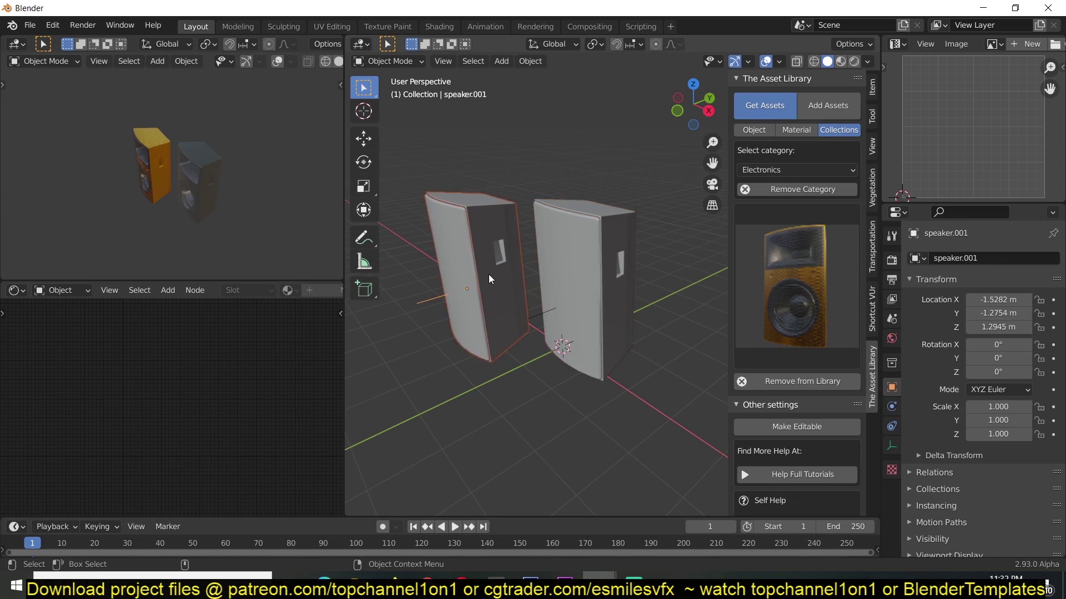
{"action": "left_click", "coordinate": [554, 268]}
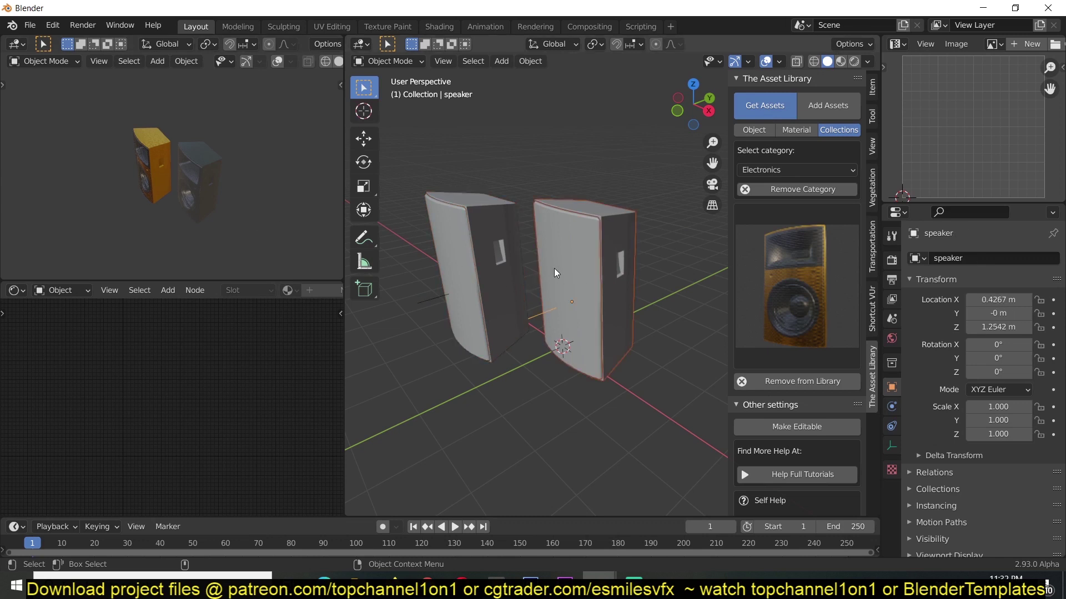
{"action": "left_click", "coordinate": [490, 278]}
{"action": "left_click", "coordinate": [596, 289], "text": "shift"}
{"action": "left_click", "coordinate": [578, 333]}
{"action": "middle_click_drag", "start_coordinate": [578, 335], "coordinate": [576, 339]}
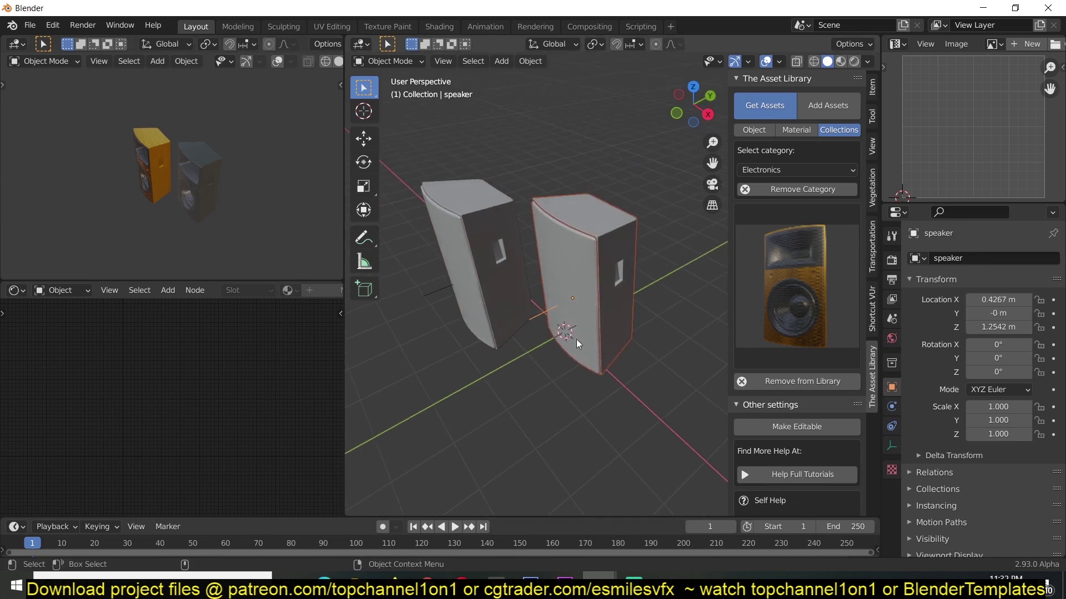
{"action": "left_click", "coordinate": [511, 294]}
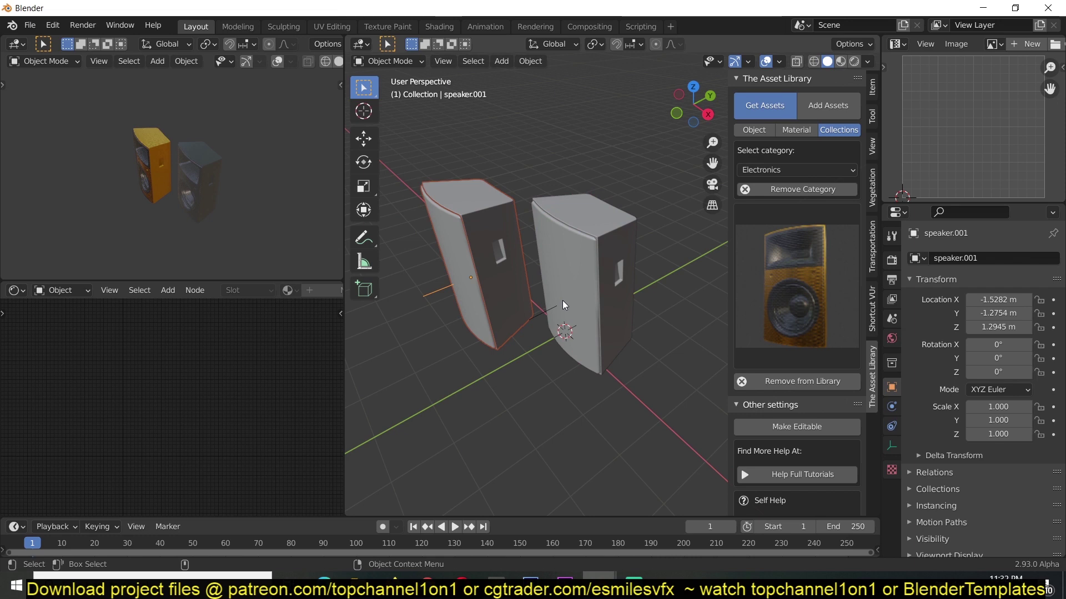